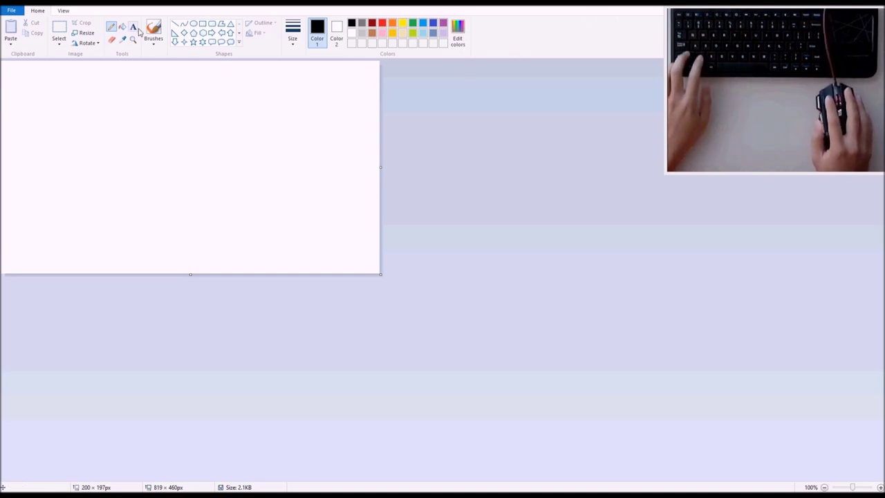
Step: Select the Oval shape to draw ellipses on the blank 819 × 460 canvas
click(194, 23)
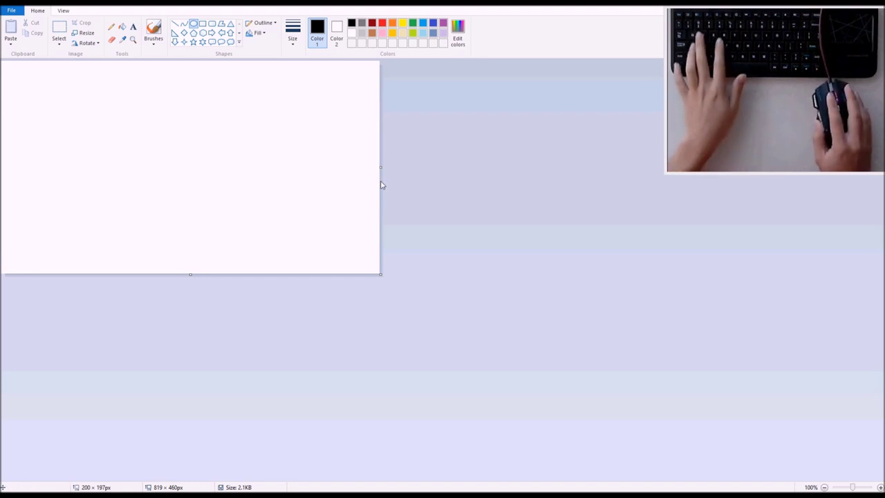
key(ctrl+e)
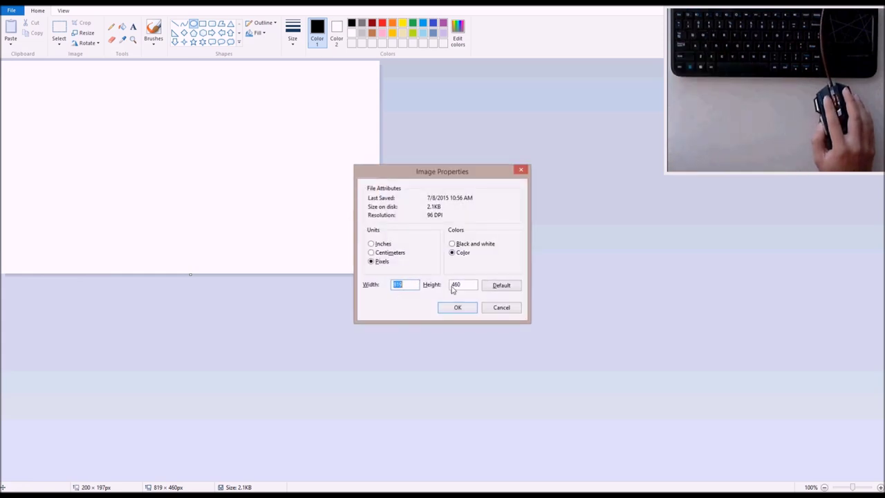
click(495, 307)
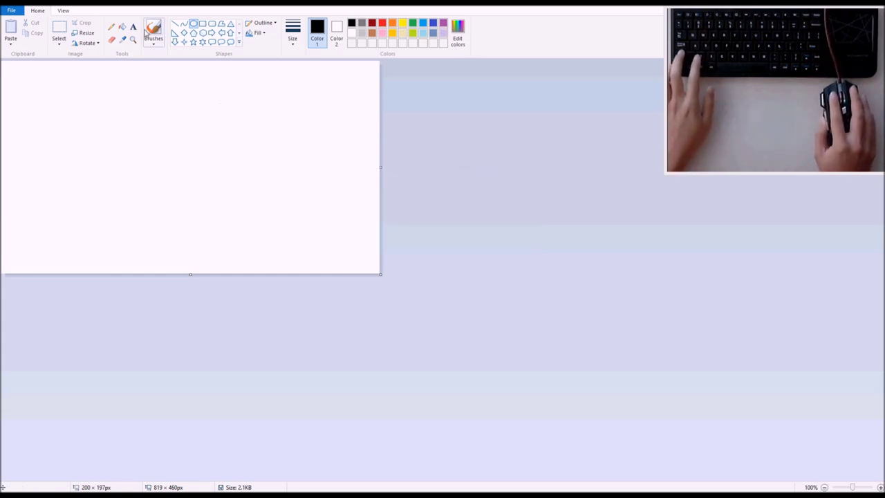
click(111, 25)
mouse_move(220, 110)
mouse_down()
mouse_move(149, 185)
mouse_move(238, 138)
mouse_move(116, 120)
mouse_move(212, 146)
mouse_move(259, 142)
mouse_up()
key(ctrl+z)
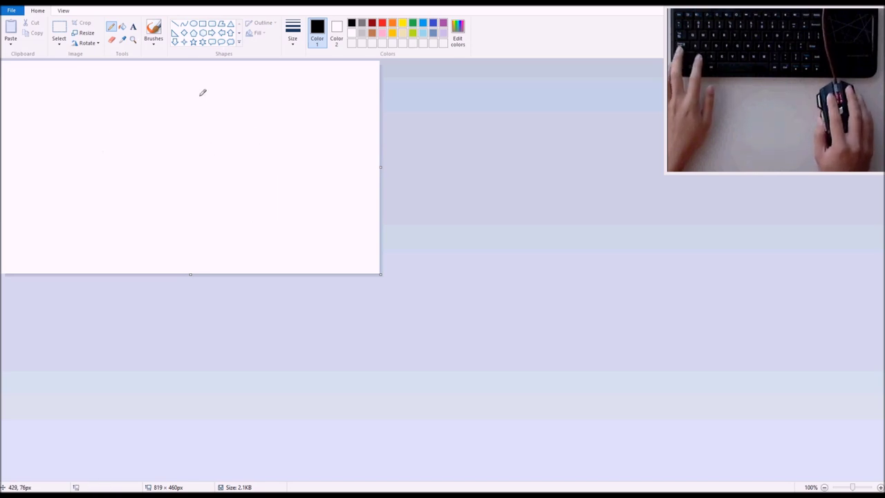
mouse_move(200, 98)
mouse_down()
mouse_move(148, 133)
mouse_move(193, 195)
mouse_move(247, 168)
mouse_move(255, 129)
mouse_move(200, 103)
mouse_up()
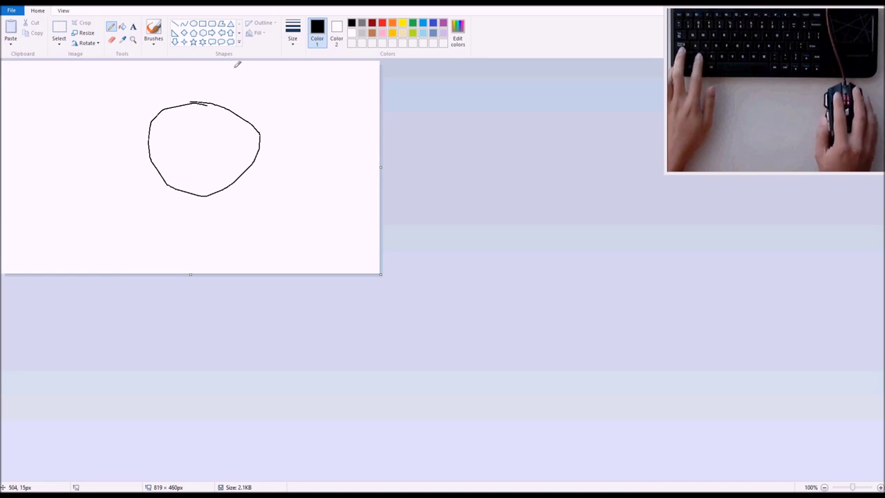
key(ctrl+z)
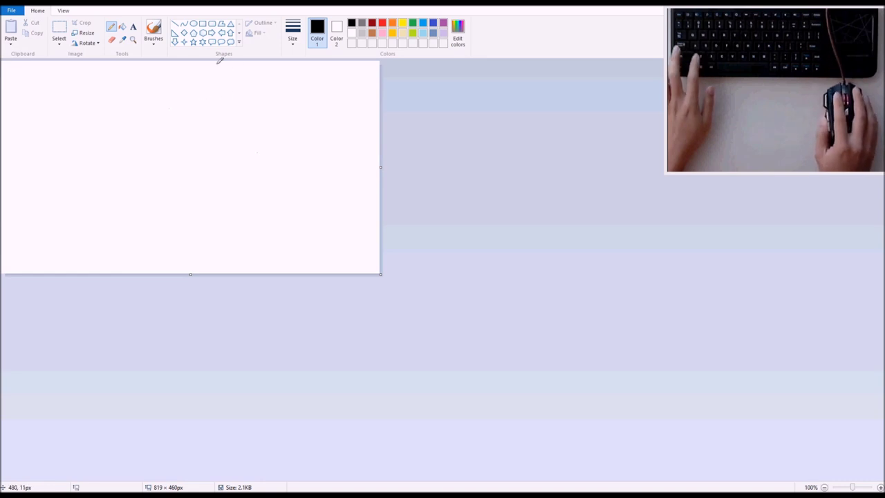
Step: Zoom the canvas to 200% with the Magnifier
click(193, 23)
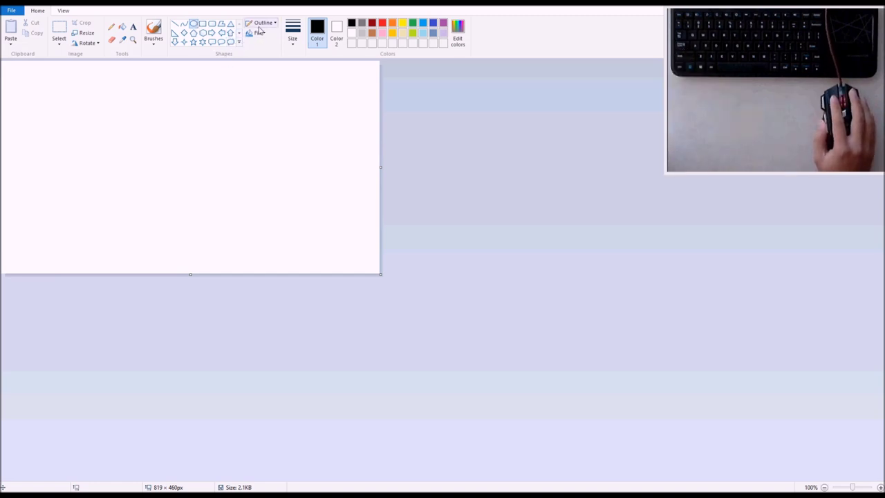
click(132, 39)
click(186, 137)
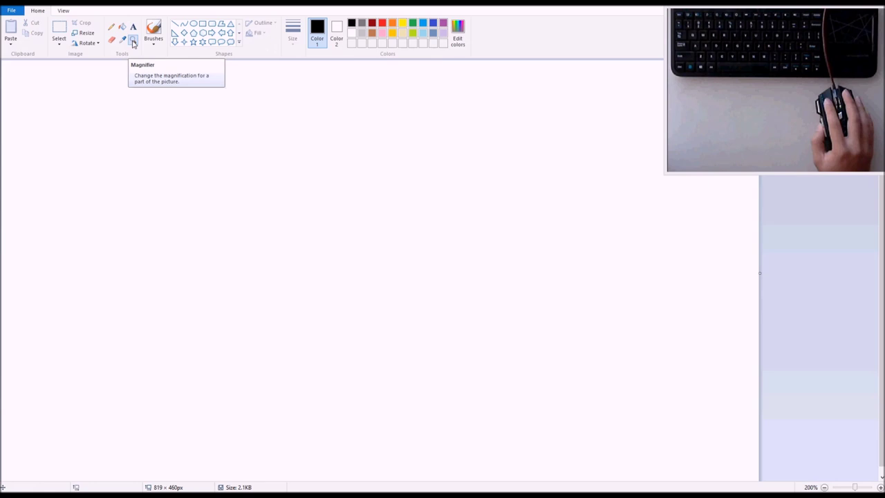
Step: Arm the Oval tool with the second-thinnest line width and blue colour
click(110, 27)
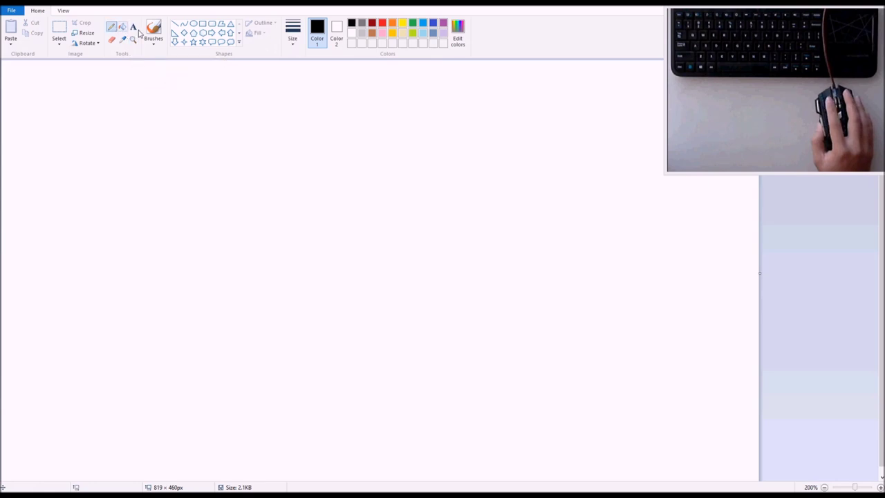
click(195, 24)
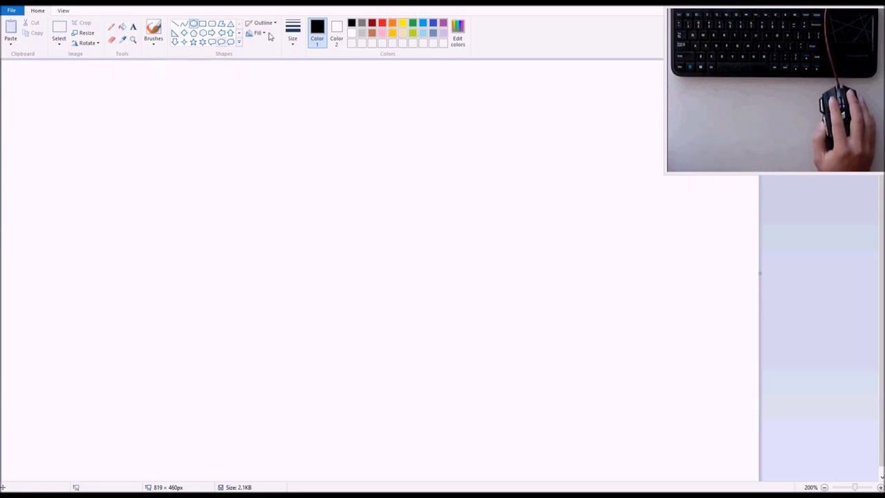
click(292, 34)
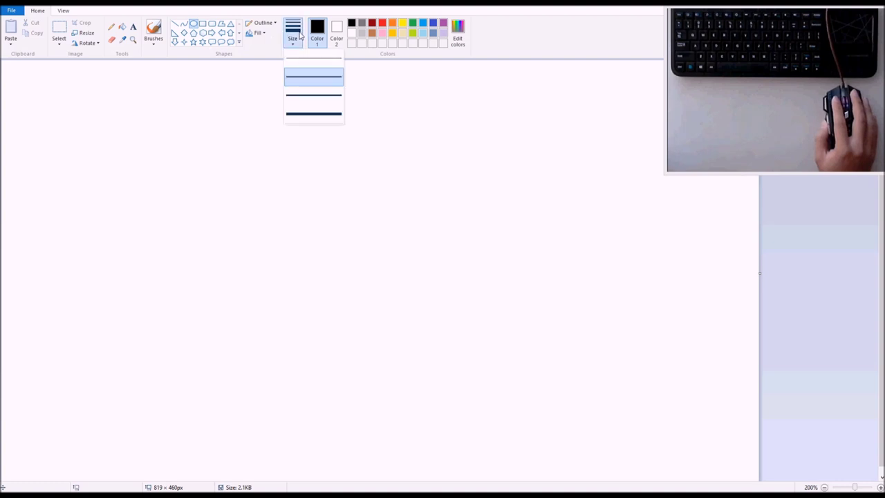
click(308, 80)
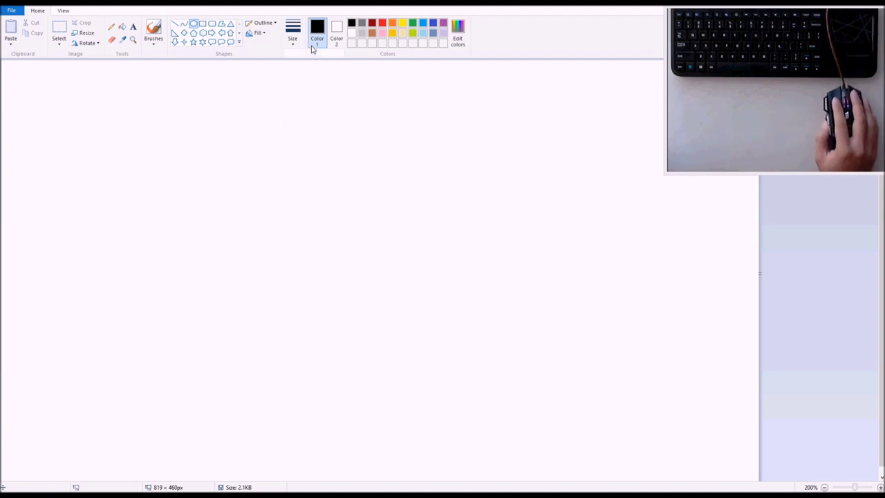
click(423, 24)
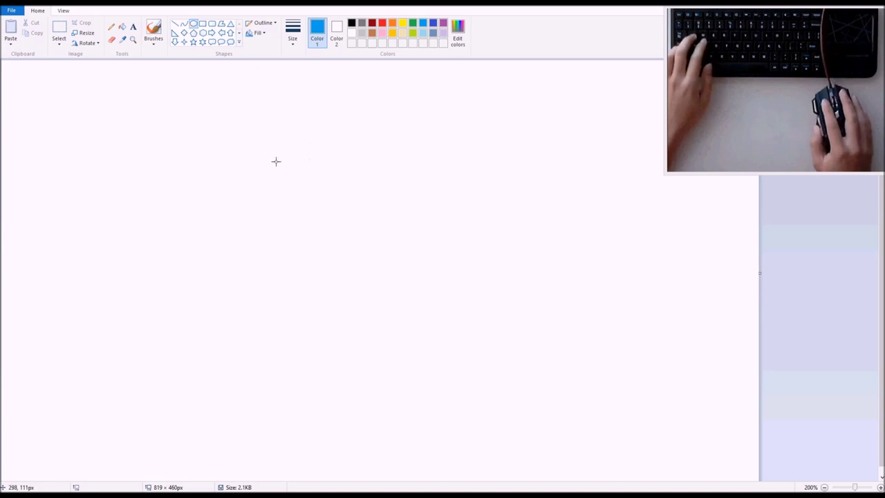
Step: Replace a thick trial circle with a thinnest-line blue circle near the canvas centre
drag(270, 153, 535, 416)
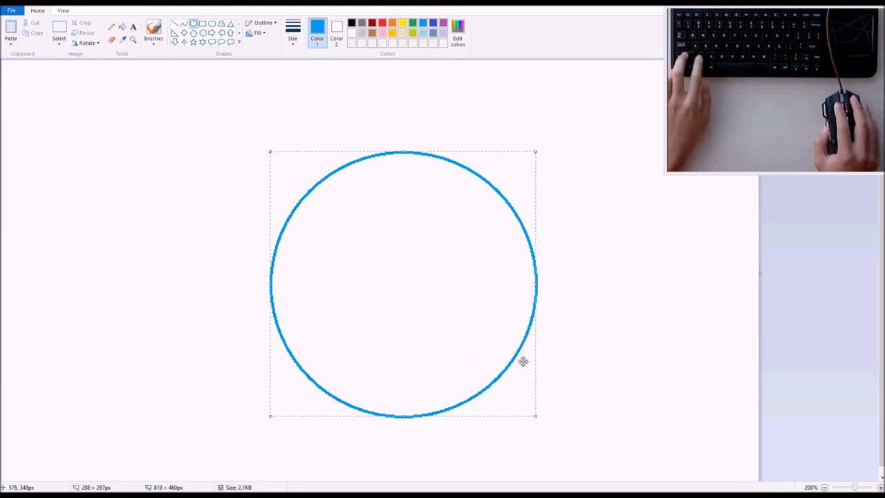
drag(458, 308, 407, 302)
key(Delete)
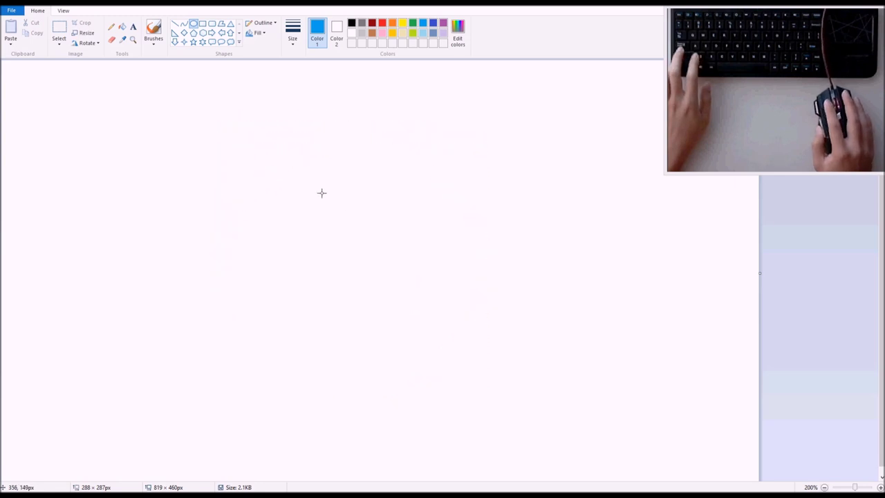
click(292, 33)
click(302, 62)
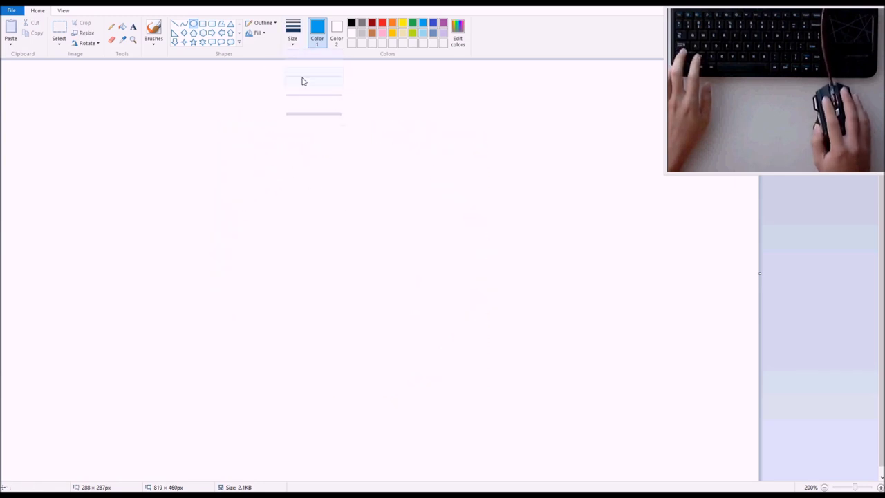
drag(263, 160, 450, 339)
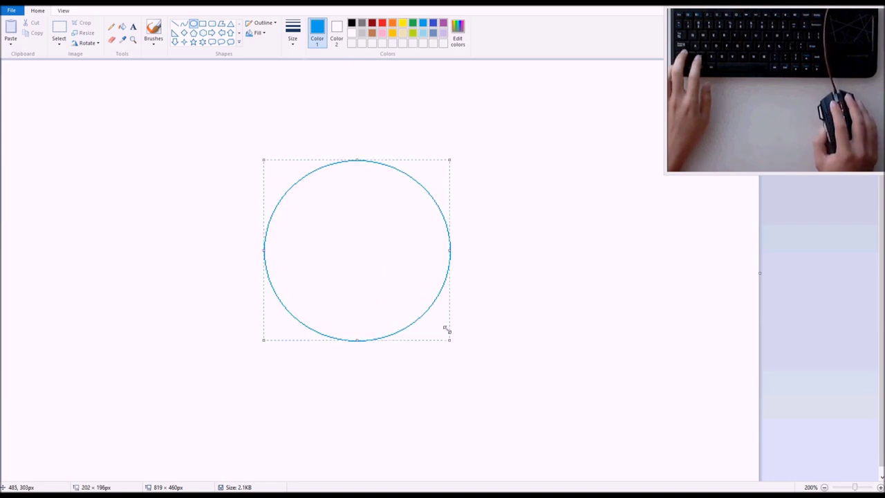
Step: Test a Pencil stroke below the circle, undo it, and keep the thinnest line width
click(111, 31)
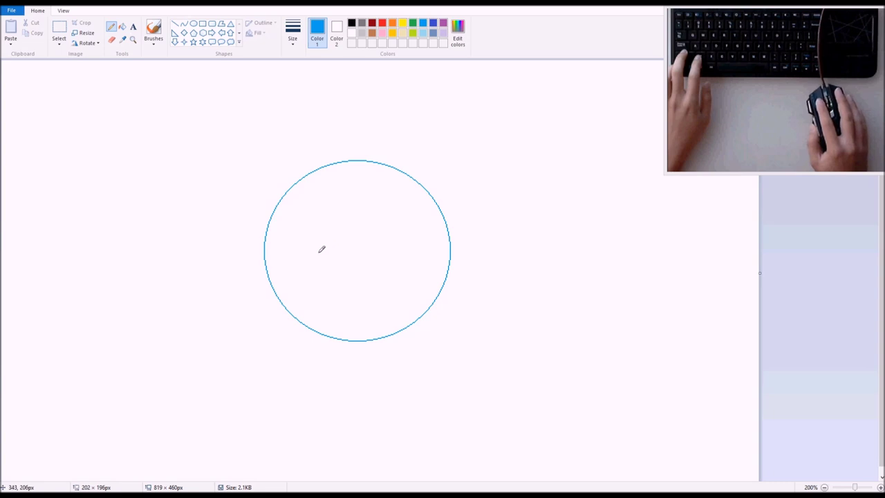
mouse_move(228, 129)
mouse_down()
mouse_move(169, 190)
mouse_move(187, 274)
mouse_move(310, 338)
mouse_move(393, 292)
mouse_move(389, 172)
mouse_move(289, 119)
mouse_up()
key(ctrl+z)
click(292, 31)
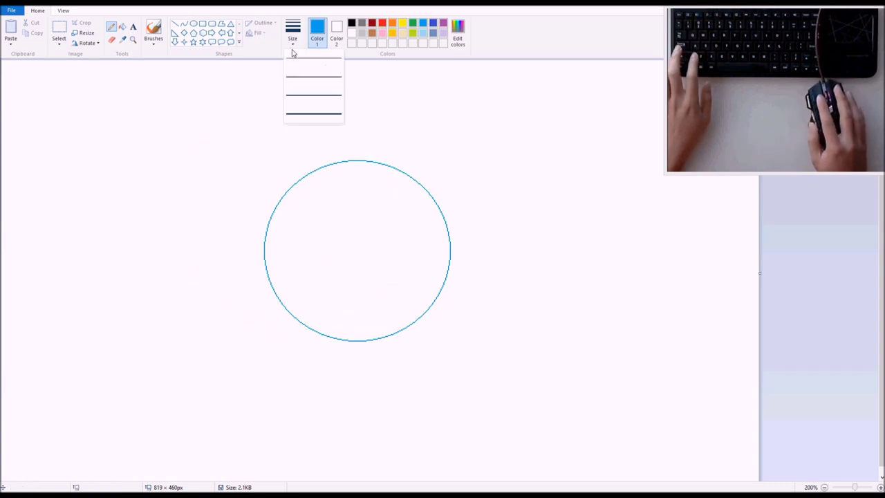
click(300, 63)
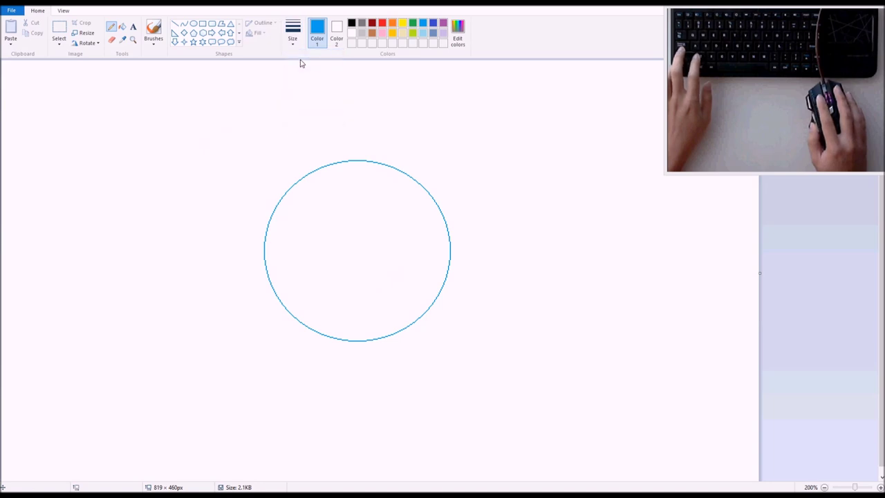
Step: Sketch a vertical centre line below the circle and the right jaw line up to it
click(321, 267)
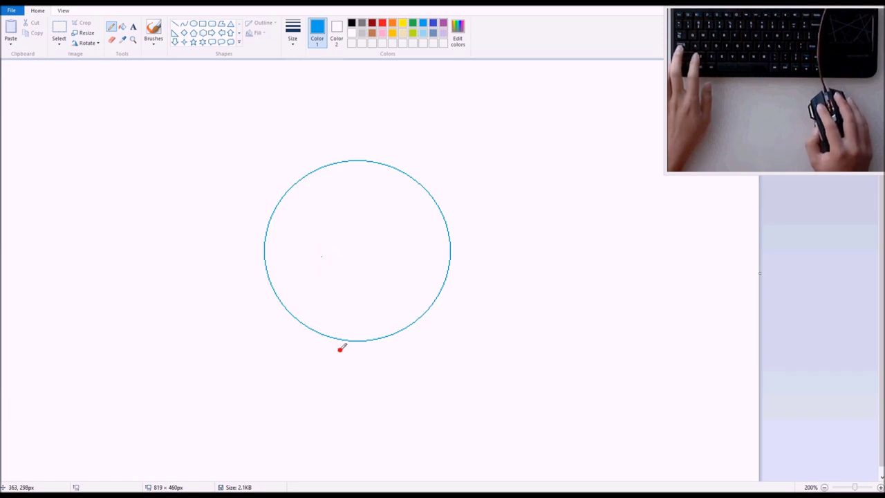
drag(340, 348, 355, 390)
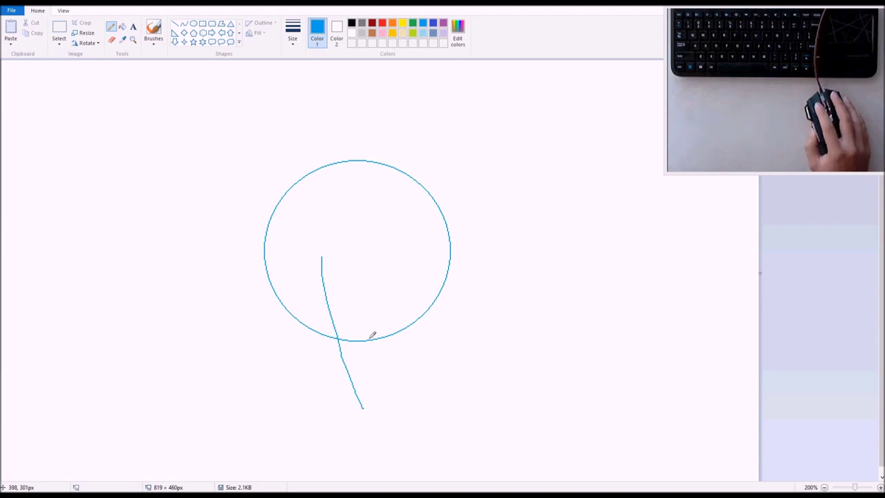
drag(359, 391, 409, 352)
key(ctrl+z)
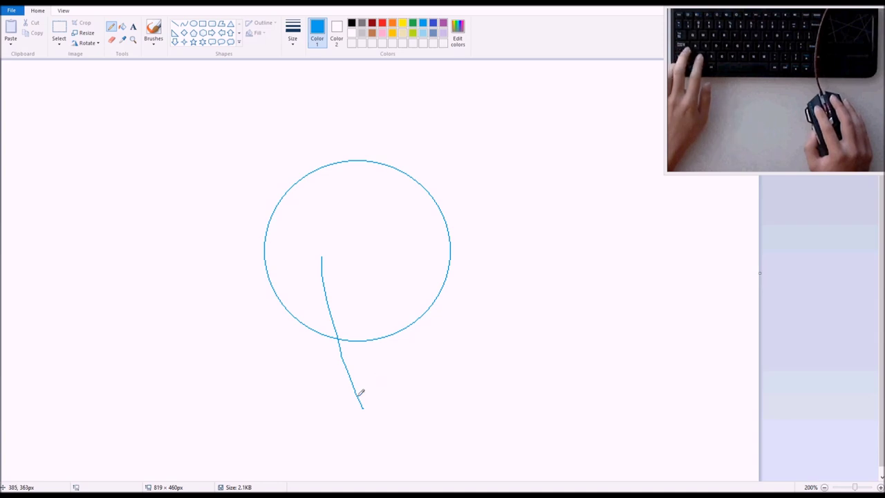
drag(359, 395, 418, 353)
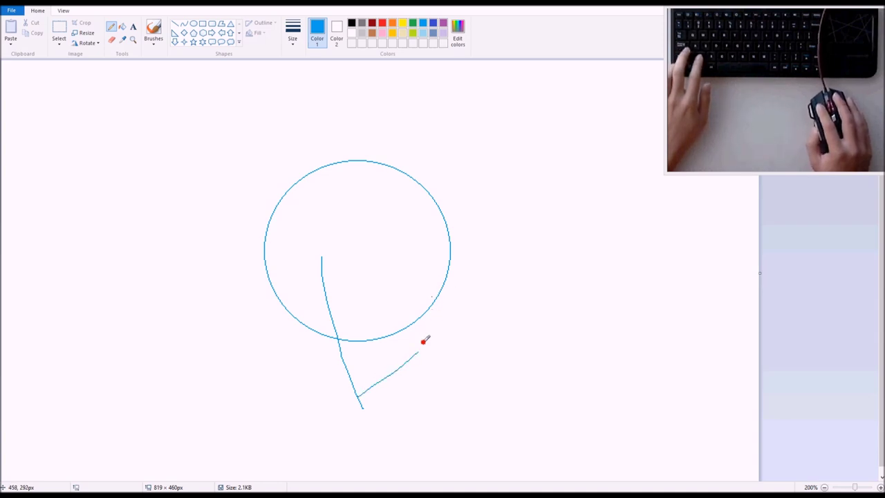
drag(430, 297, 421, 348)
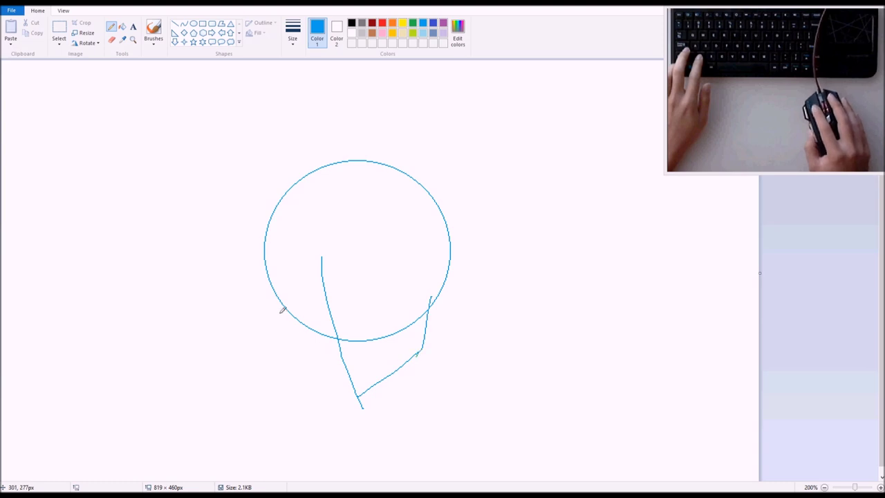
Step: Sketch the left cheek and jaw down to the chin, joining it to the right jaw
drag(283, 306, 304, 354)
key(ctrl+z)
drag(280, 300, 311, 356)
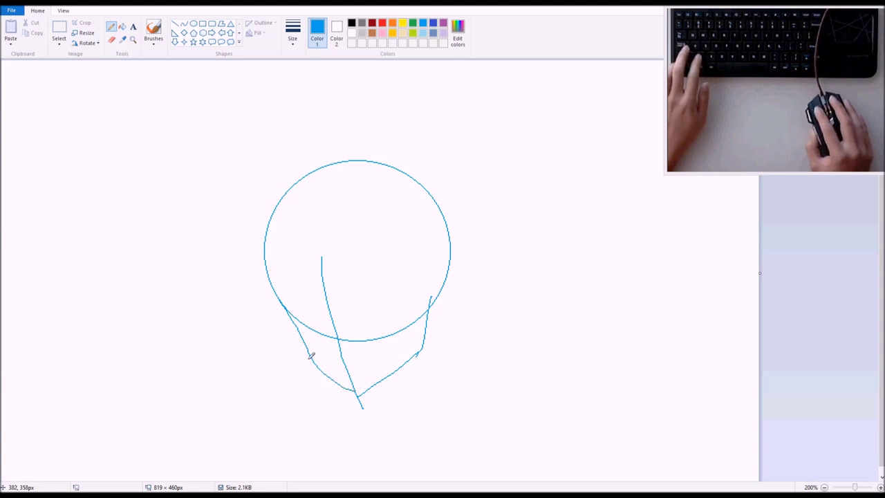
key(ctrl+z)
drag(309, 355, 342, 377)
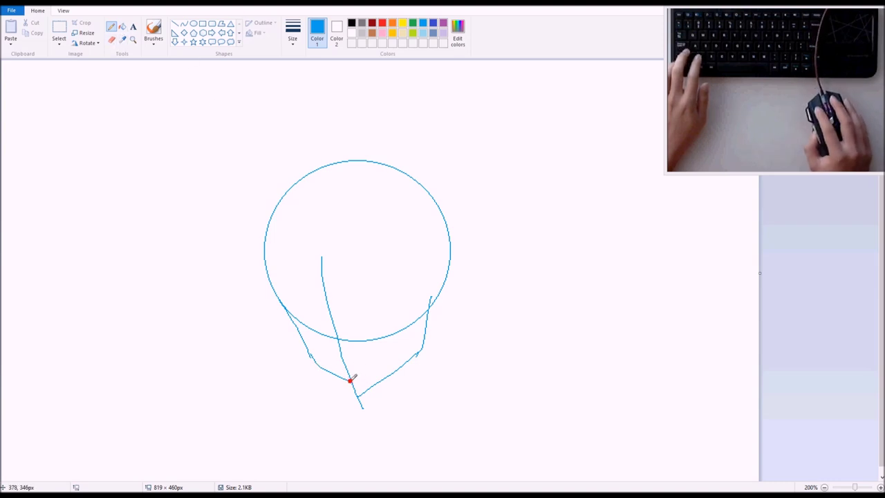
drag(350, 379, 418, 349)
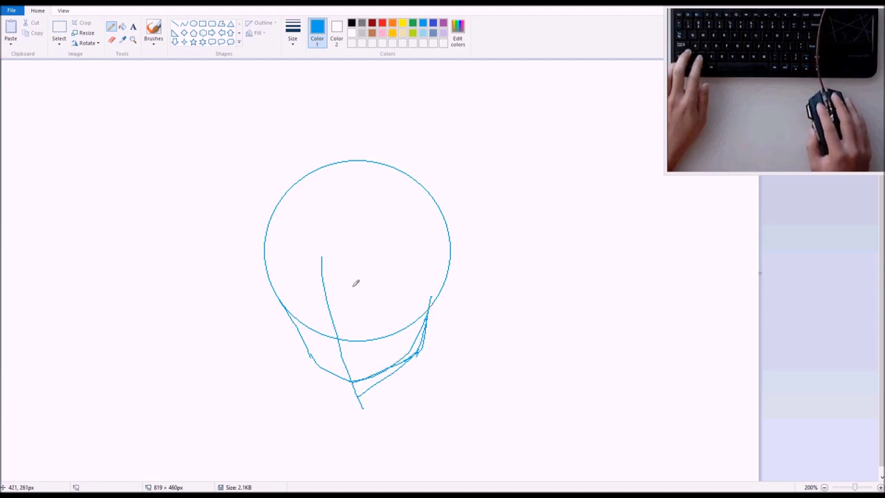
Step: Erase the doubled lower jaw strokes and return to the Pencil
click(111, 39)
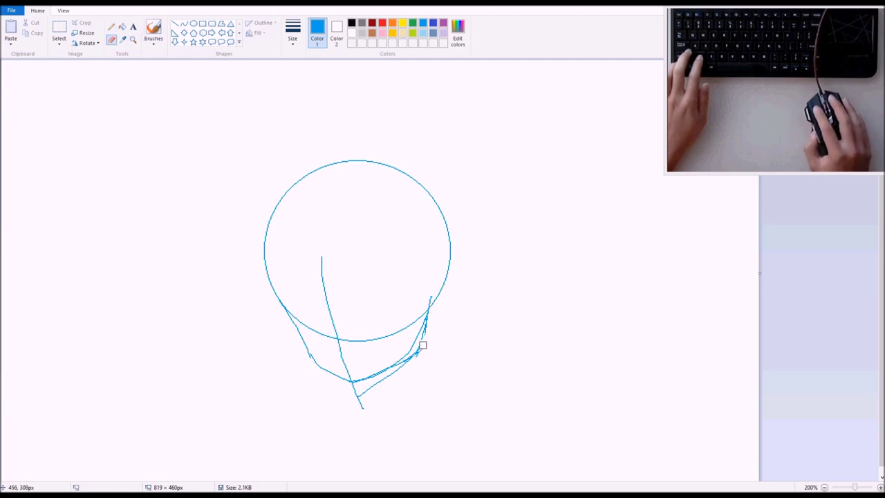
mouse_move(403, 368)
mouse_down()
mouse_move(356, 394)
mouse_move(359, 404)
mouse_up()
click(112, 26)
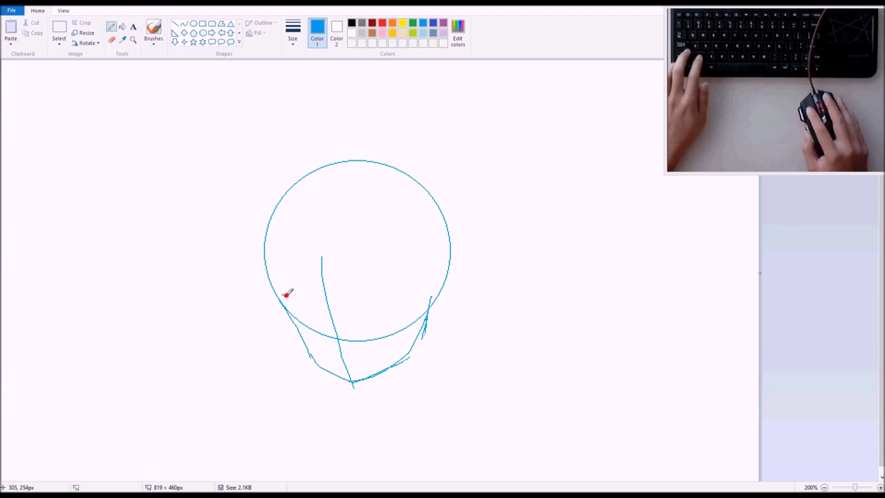
Step: Draw two curved horizontal eye-line guides across the lower head circle
mouse_move(286, 295)
mouse_down()
mouse_move(357, 282)
mouse_move(422, 247)
mouse_up()
key(ctrl+z)
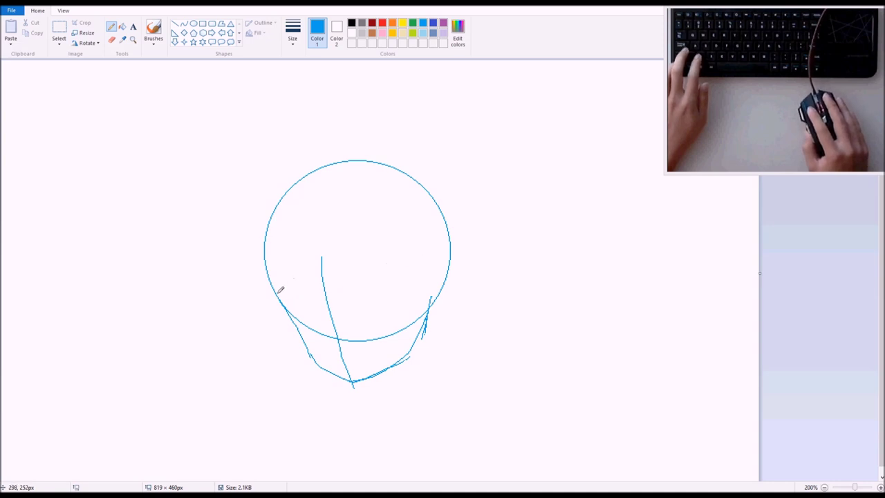
drag(280, 295, 422, 247)
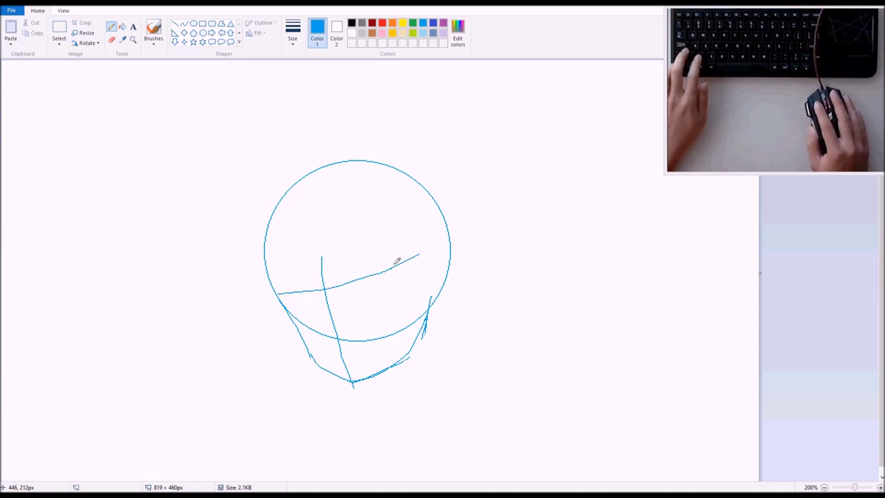
key(ctrl+z)
mouse_move(274, 288)
mouse_down()
mouse_move(347, 287)
mouse_move(424, 261)
mouse_up()
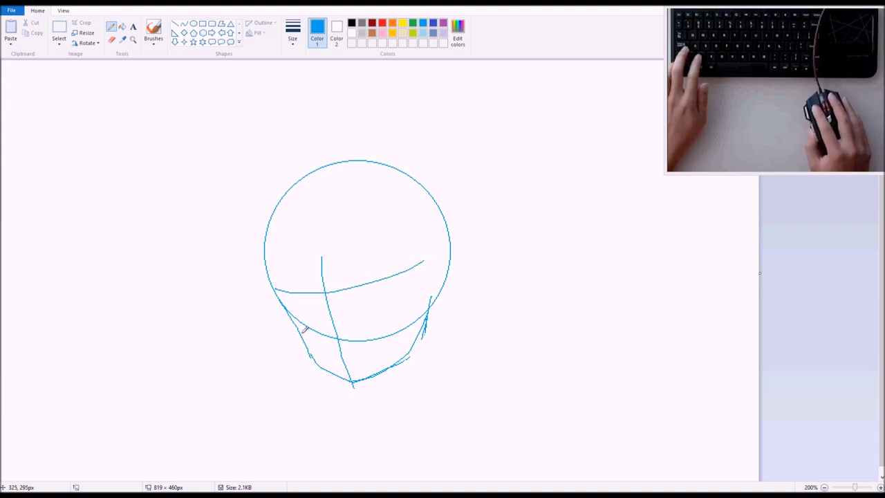
mouse_move(311, 335)
mouse_down()
mouse_move(360, 336)
mouse_move(409, 313)
mouse_up()
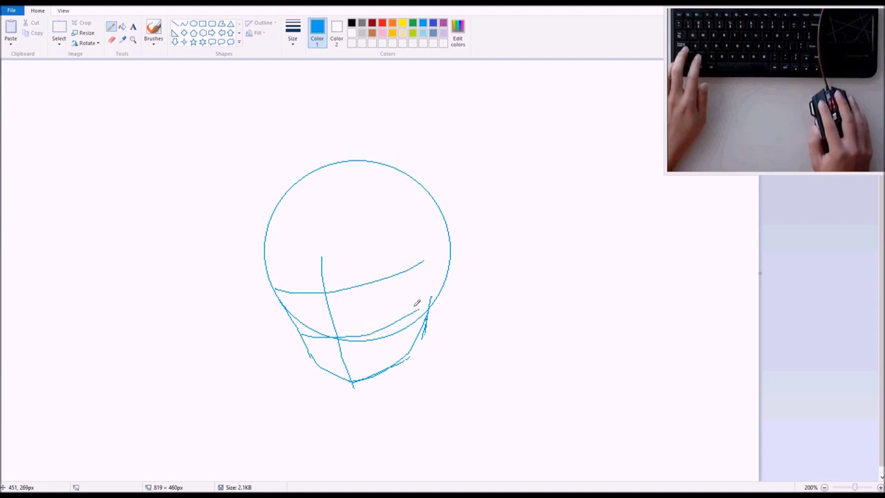
Step: Add vertical construction strokes and a curving stroke inside the face
drag(283, 292, 300, 318)
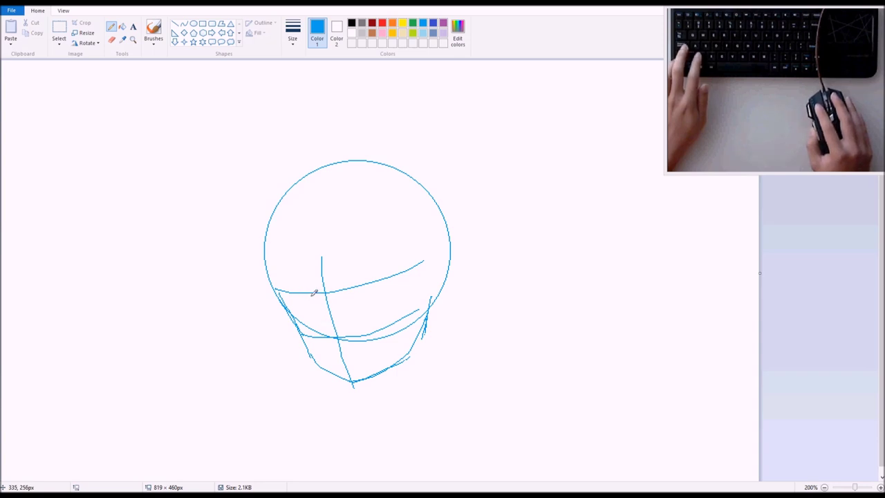
drag(313, 307, 323, 331)
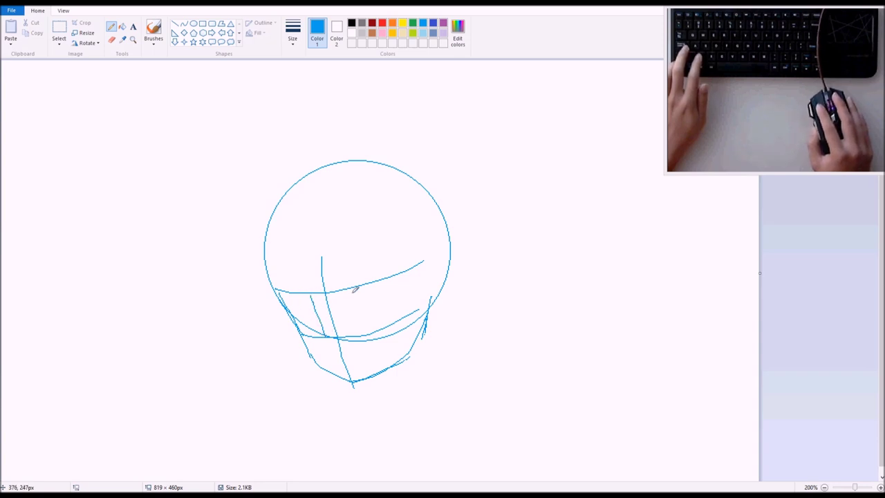
drag(352, 291, 359, 335)
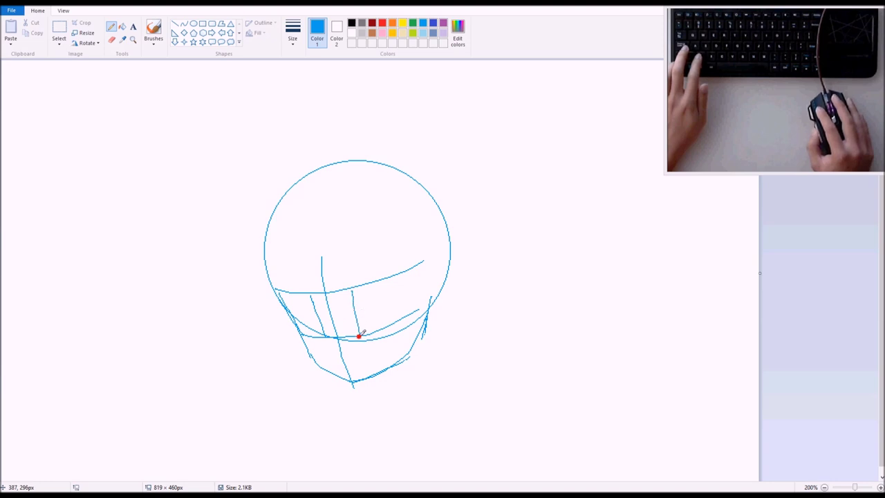
drag(399, 274, 407, 324)
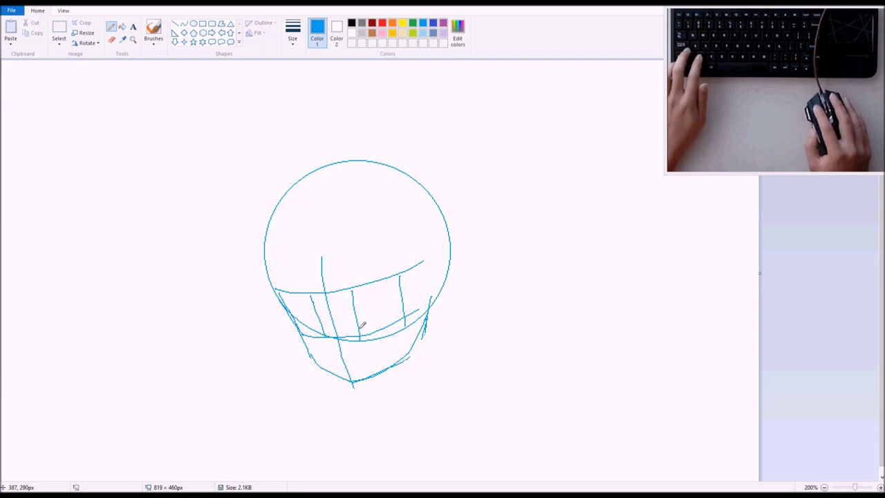
mouse_move(360, 326)
mouse_down()
mouse_move(363, 288)
mouse_move(382, 278)
mouse_move(401, 288)
mouse_move(396, 280)
mouse_move(383, 277)
mouse_move(357, 305)
mouse_move(318, 320)
mouse_move(286, 299)
mouse_up()
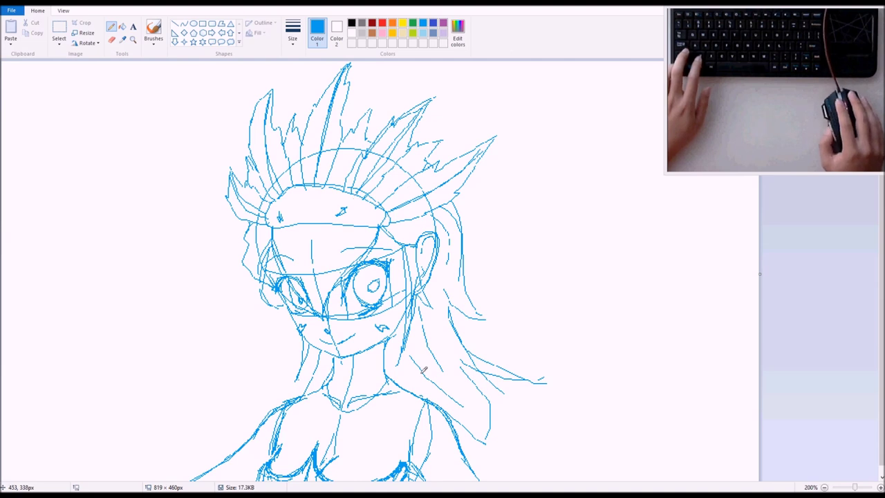
Step: Set up the Curve tool with a 3px line in black
scroll(333, 332, down, 1)
scroll(470, 190, up, 1)
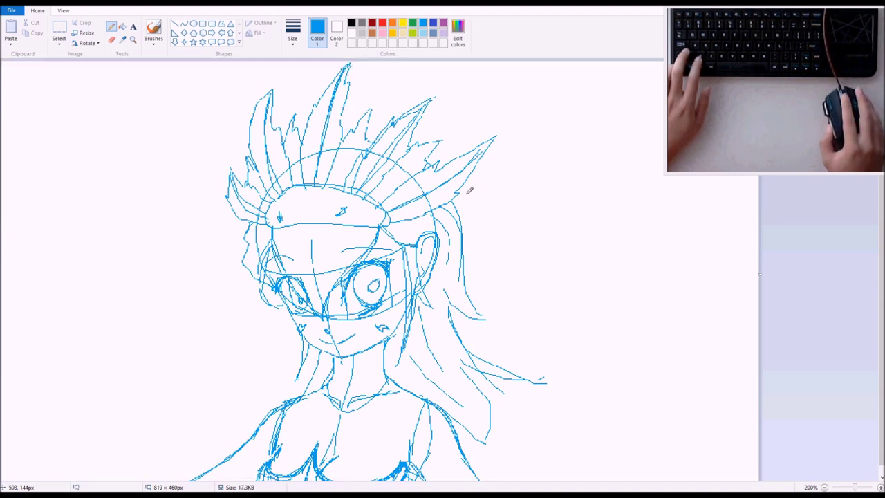
scroll(415, 232, down, 1)
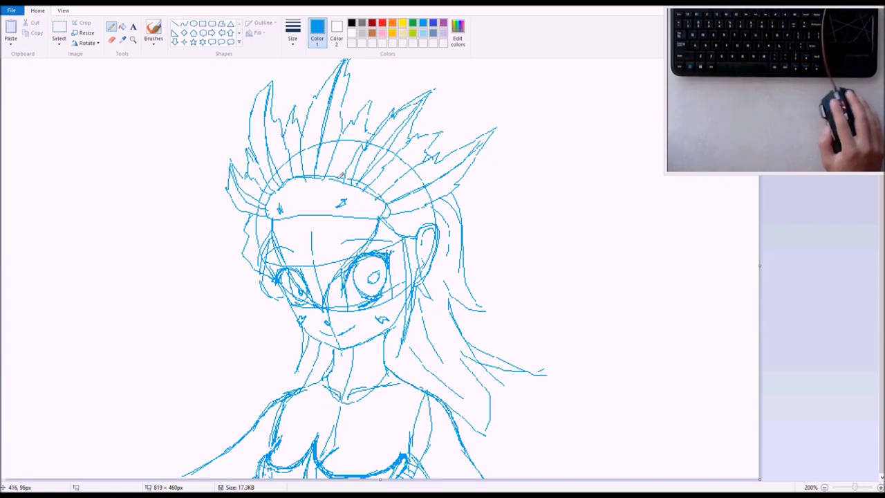
click(184, 24)
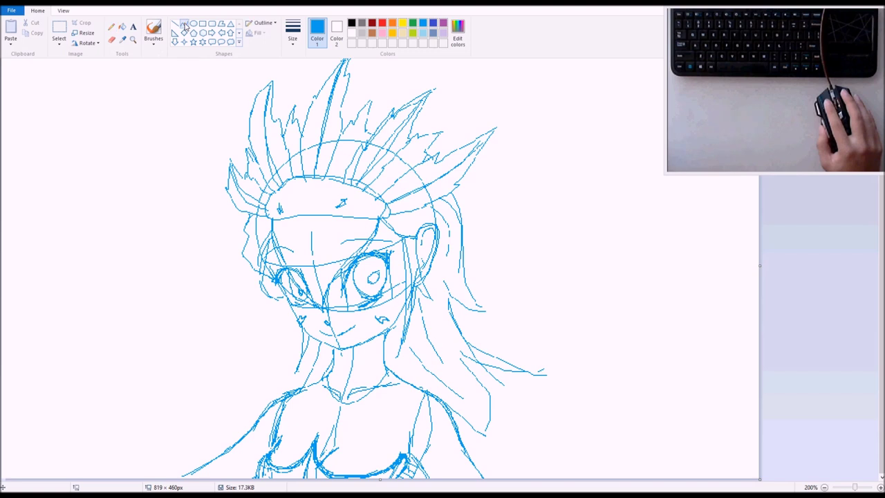
click(294, 45)
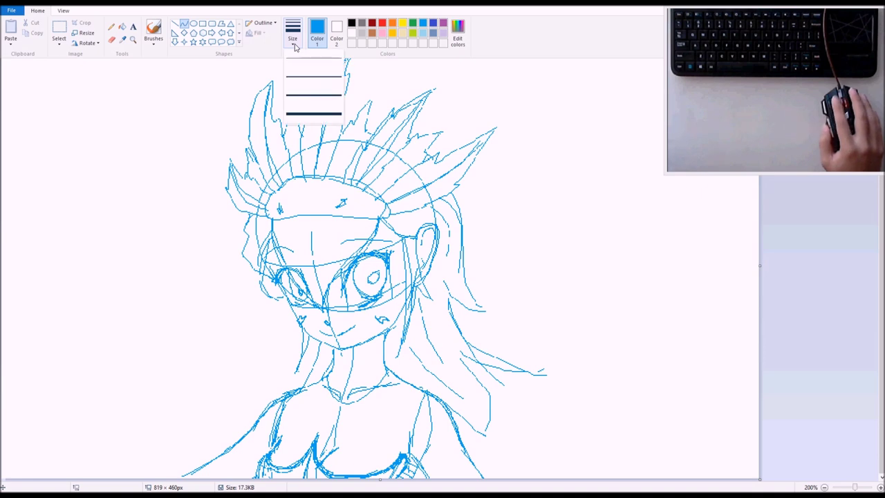
click(314, 80)
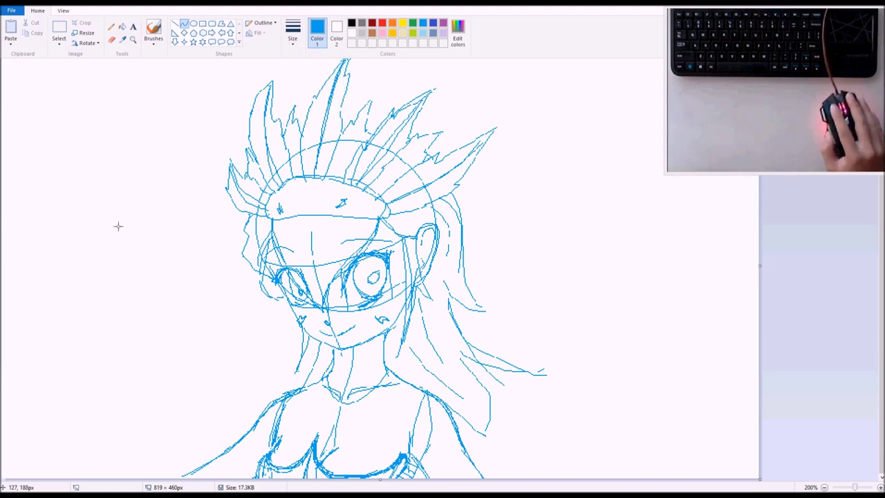
click(351, 23)
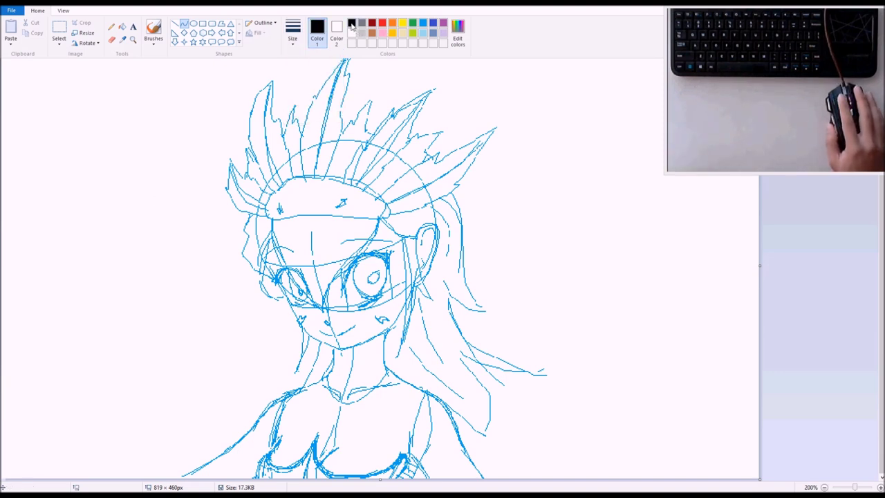
click(185, 24)
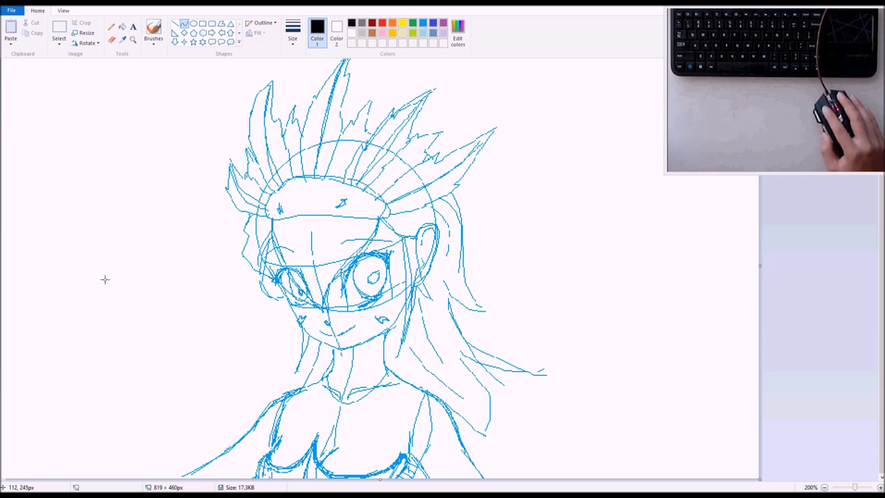
mouse_move(105, 281)
mouse_down()
mouse_move(200, 164)
mouse_move(205, 139)
mouse_move(127, 271)
mouse_move(105, 285)
mouse_move(152, 181)
mouse_move(213, 156)
mouse_move(191, 166)
mouse_up()
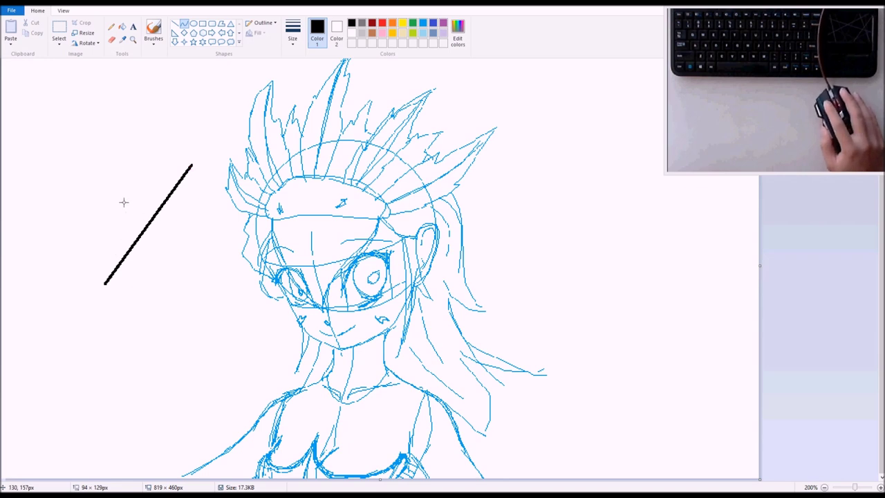
drag(110, 238, 100, 197)
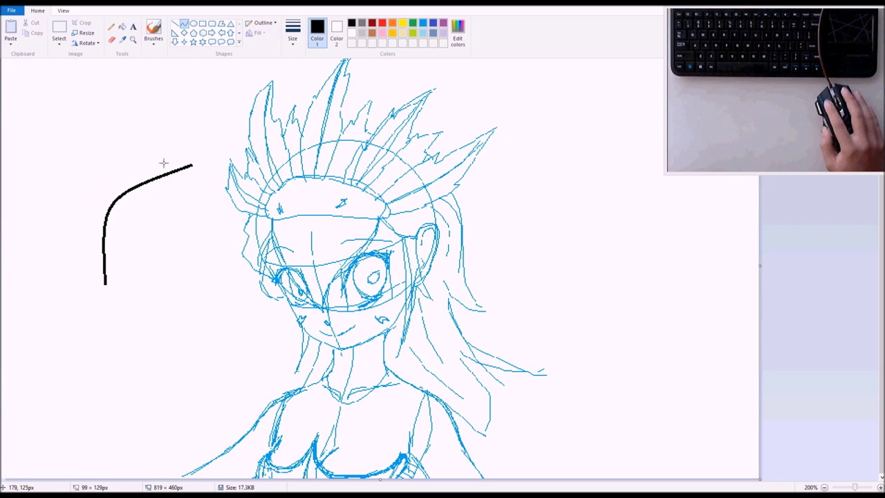
drag(163, 164, 88, 178)
drag(154, 253, 159, 220)
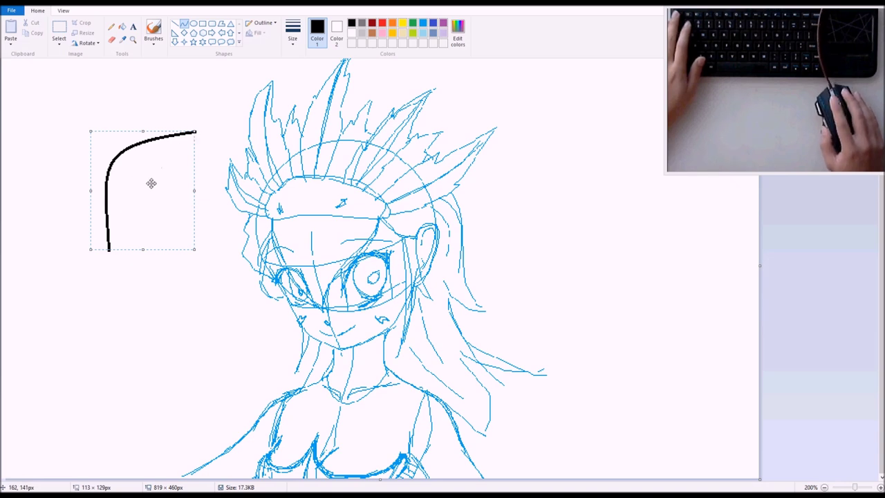
key(Delete)
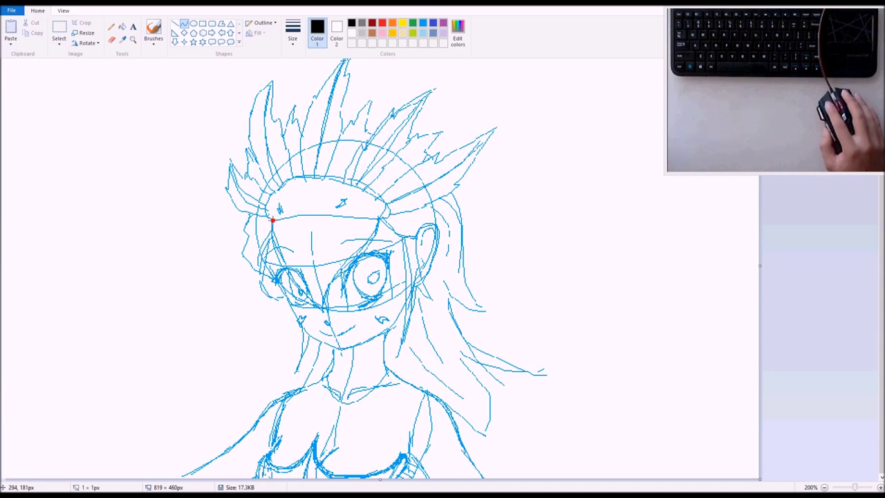
Step: Ink a bent black curve along the headband's upper-left edge, redrawing it once
drag(273, 220, 318, 178)
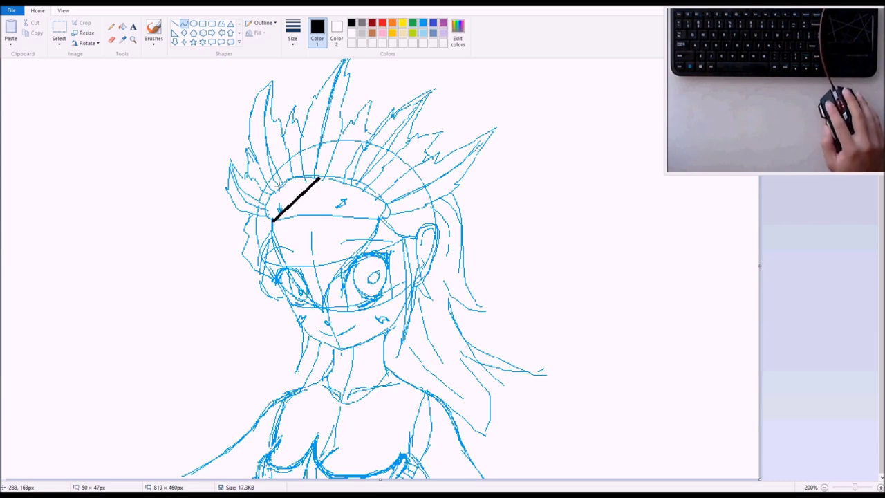
drag(271, 215, 253, 203)
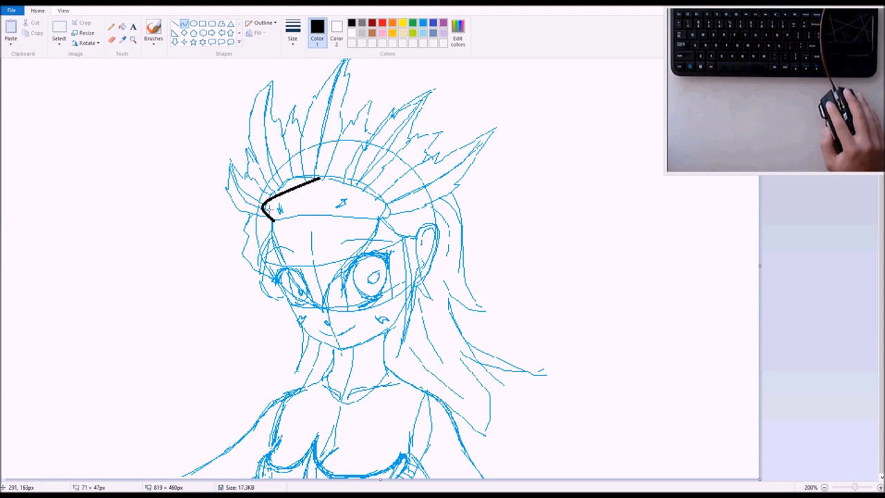
drag(288, 186, 279, 172)
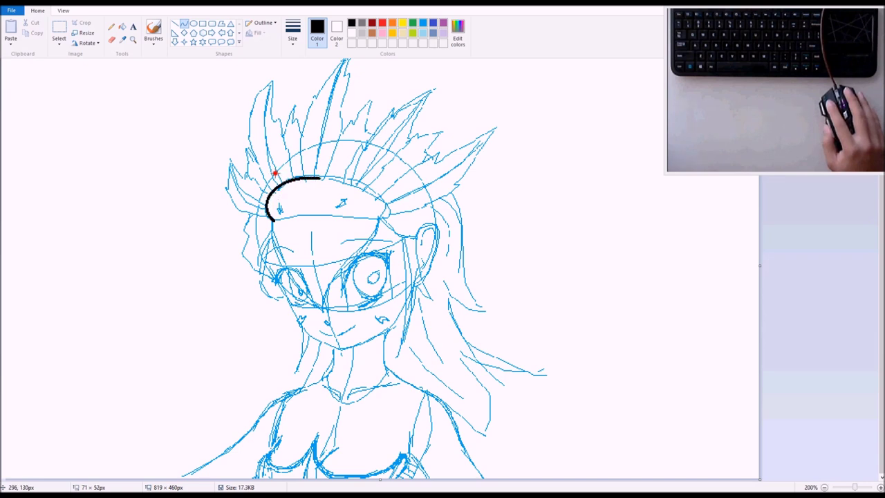
click(358, 236)
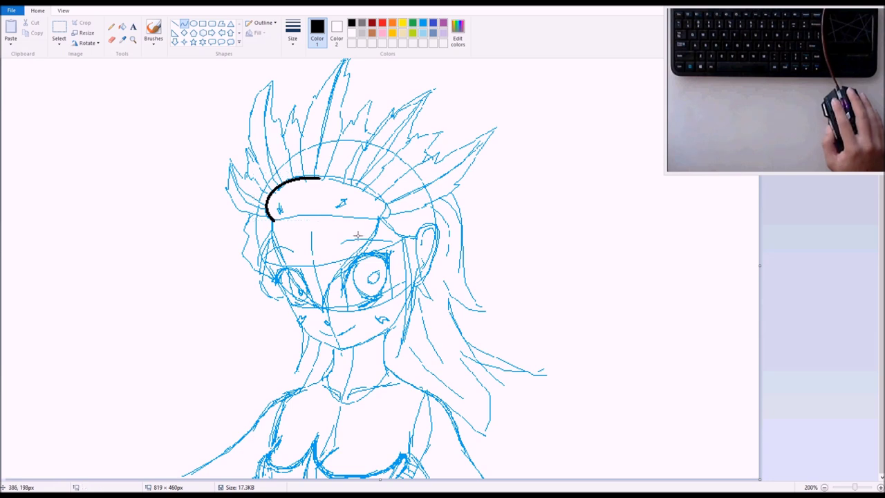
key(ctrl+z)
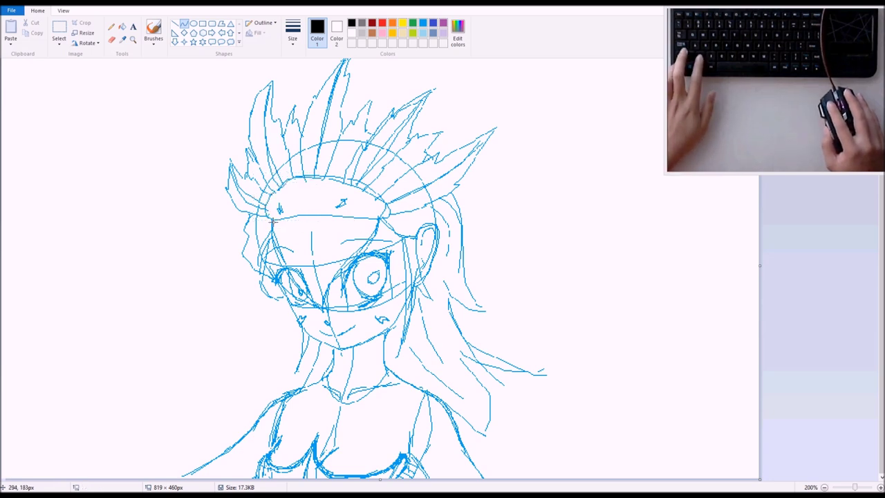
mouse_move(272, 220)
mouse_down()
mouse_move(297, 179)
mouse_move(310, 177)
mouse_up()
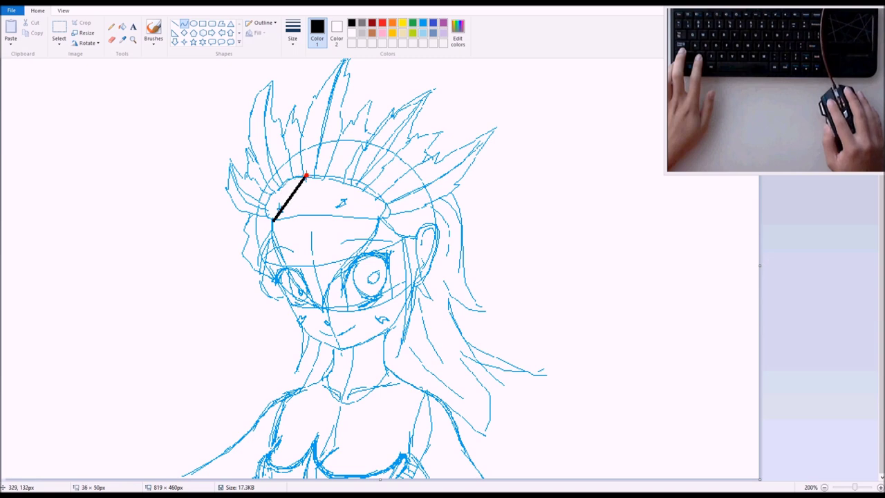
drag(272, 220, 267, 175)
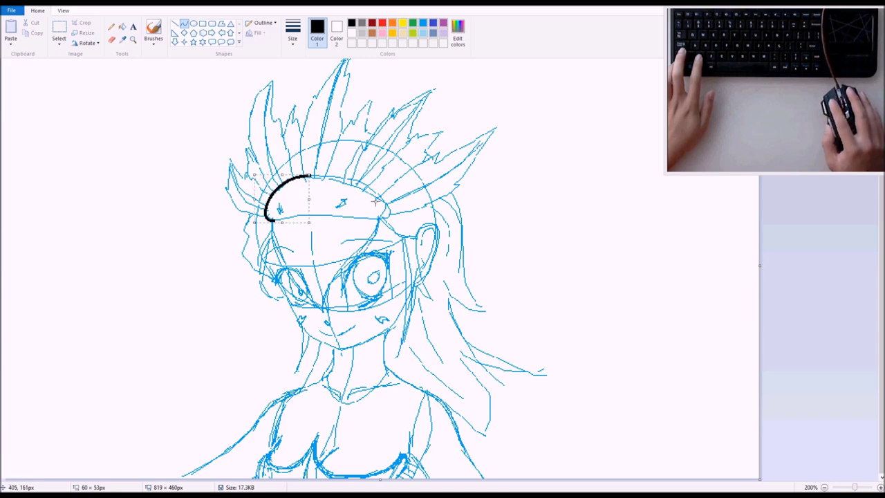
Step: Arch a black curve over the headband's right side and draw its bottom edge
drag(311, 175, 387, 217)
mouse_move(337, 184)
mouse_down()
mouse_move(343, 178)
mouse_move(352, 198)
mouse_move(396, 195)
mouse_up()
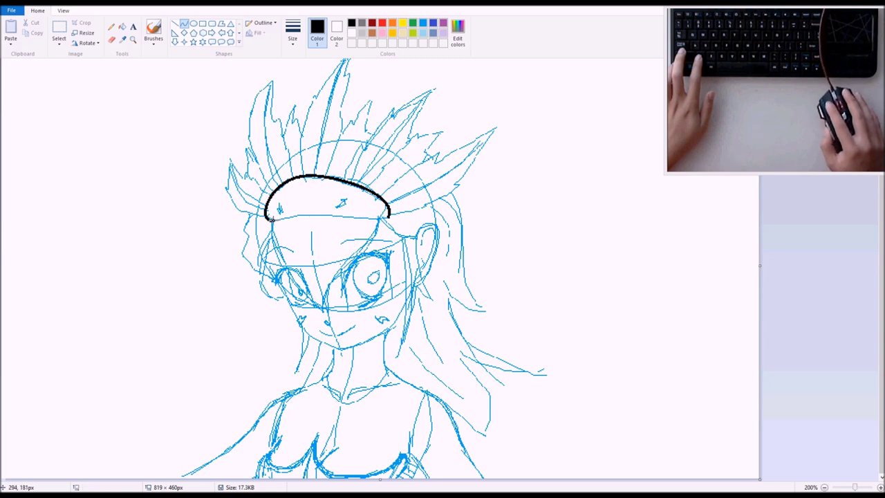
drag(270, 218, 360, 218)
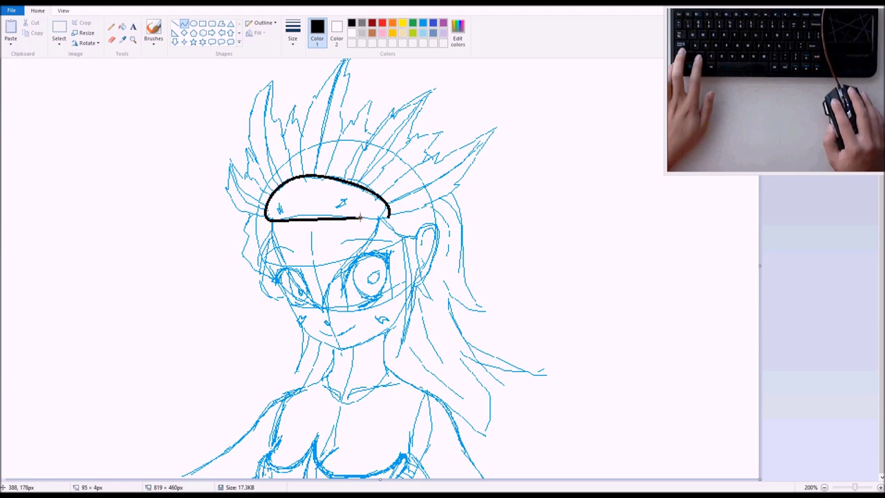
mouse_move(283, 221)
mouse_down()
mouse_move(307, 212)
mouse_move(296, 208)
mouse_up()
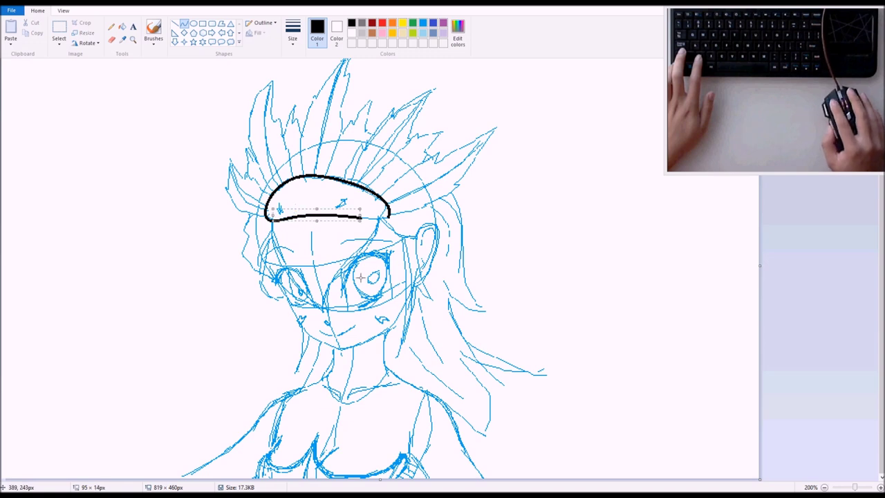
click(360, 219)
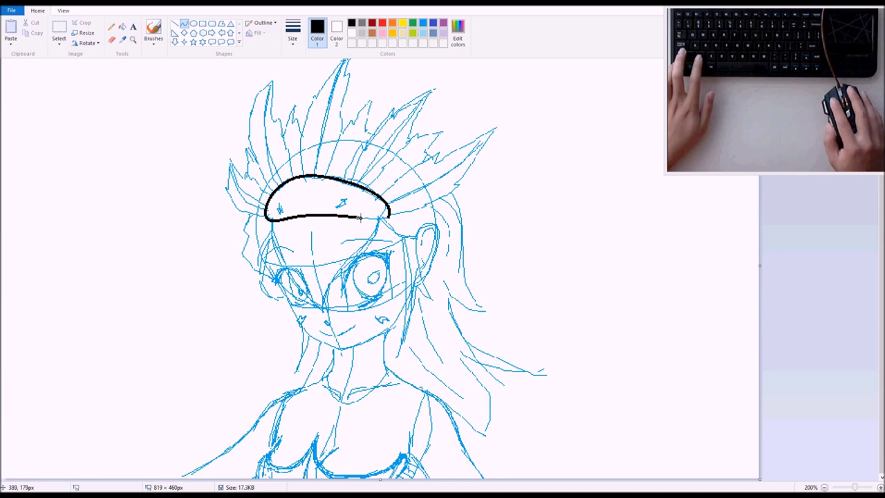
Step: Close the band's lower edge with a bent curve and start a small mark inside
drag(371, 218, 390, 216)
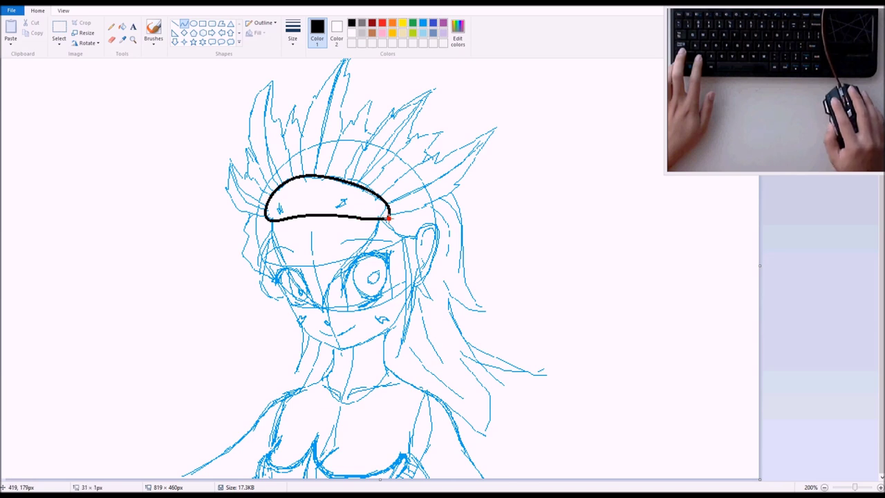
mouse_move(389, 218)
mouse_down()
mouse_move(361, 219)
mouse_move(385, 219)
mouse_up()
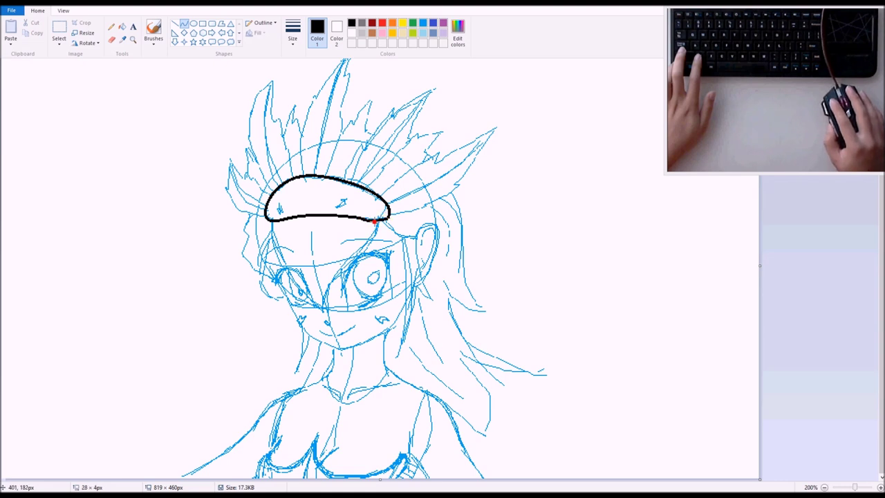
drag(373, 221, 381, 221)
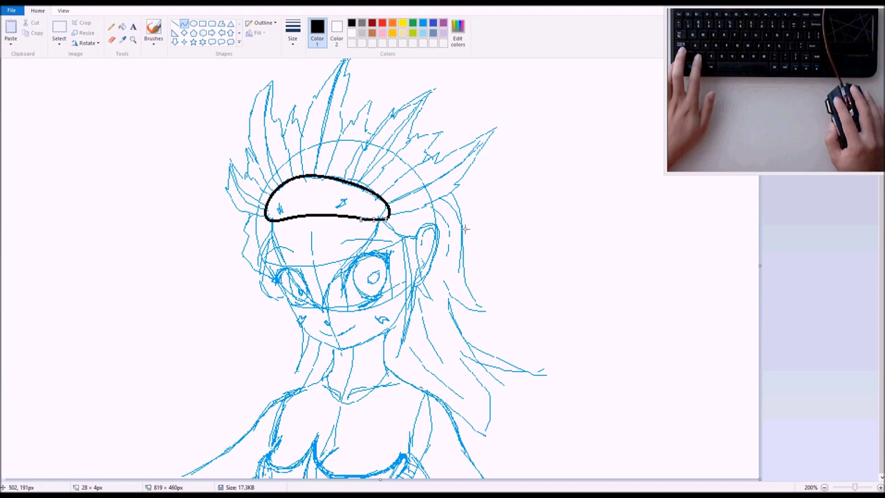
key(Return)
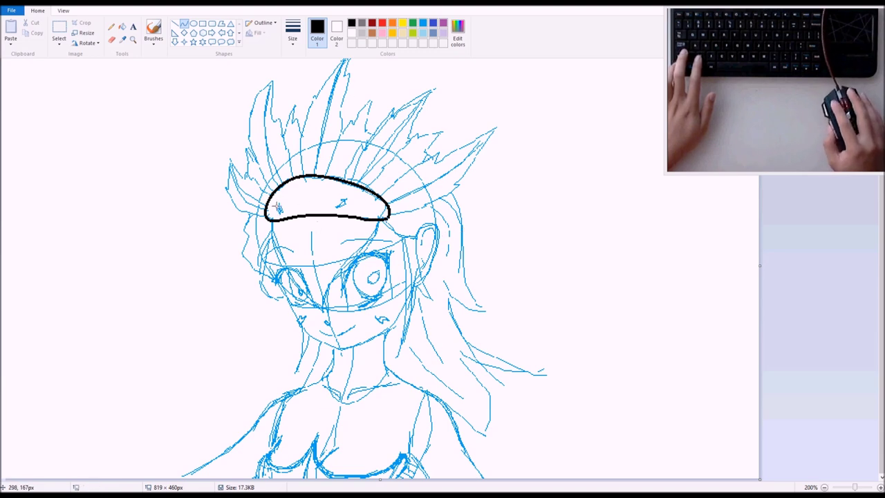
drag(280, 209, 282, 211)
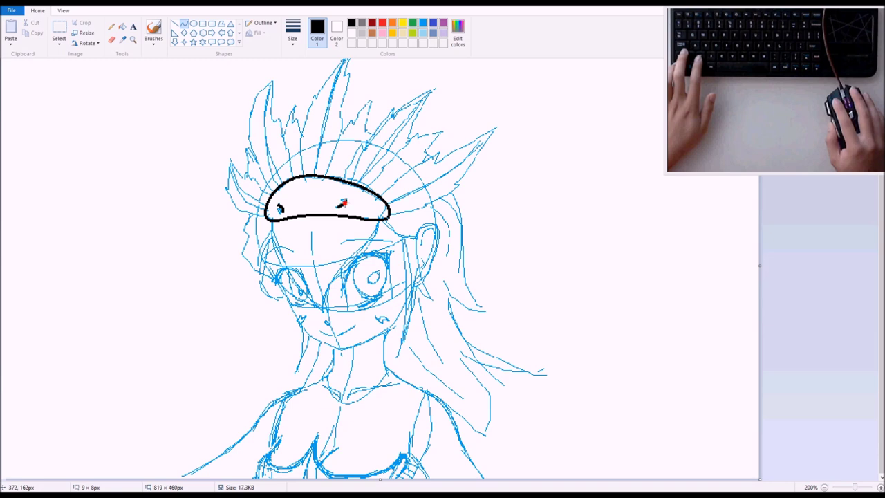
Step: Finish the second mark inside the band, then try and undo a thick arch above the hair
click(343, 202)
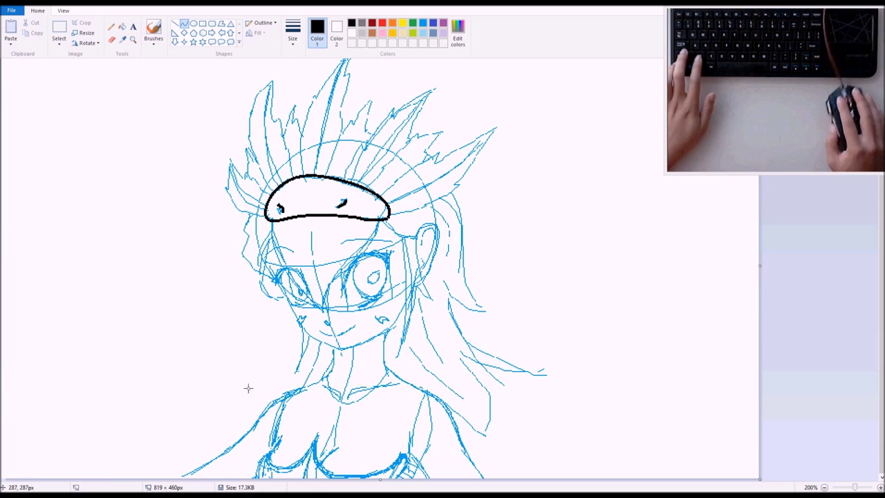
click(289, 43)
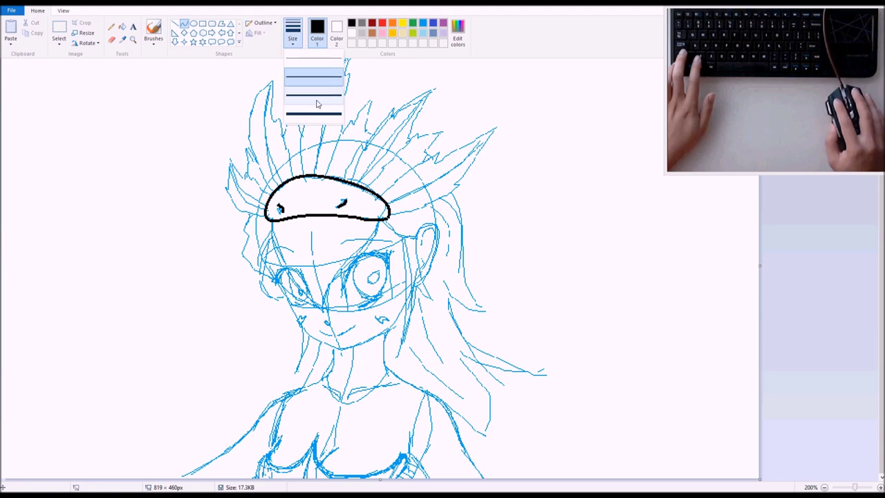
click(509, 53)
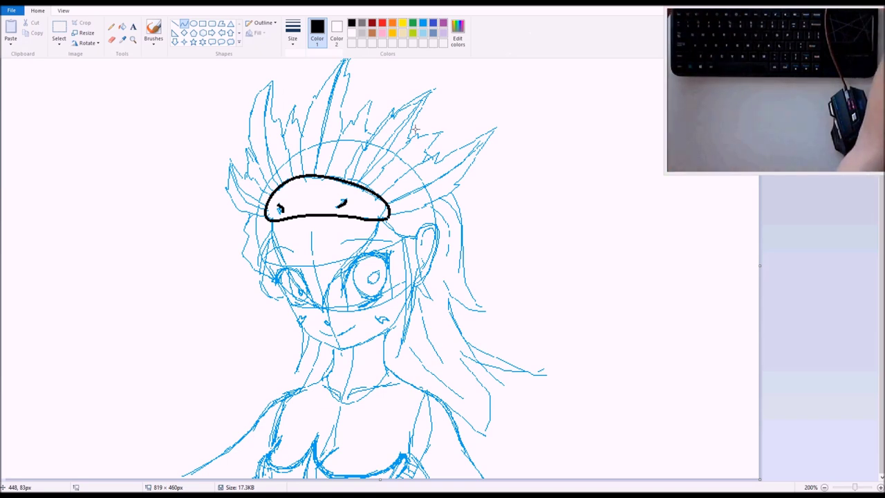
mouse_move(200, 134)
mouse_down()
mouse_move(272, 118)
mouse_move(370, 117)
mouse_up()
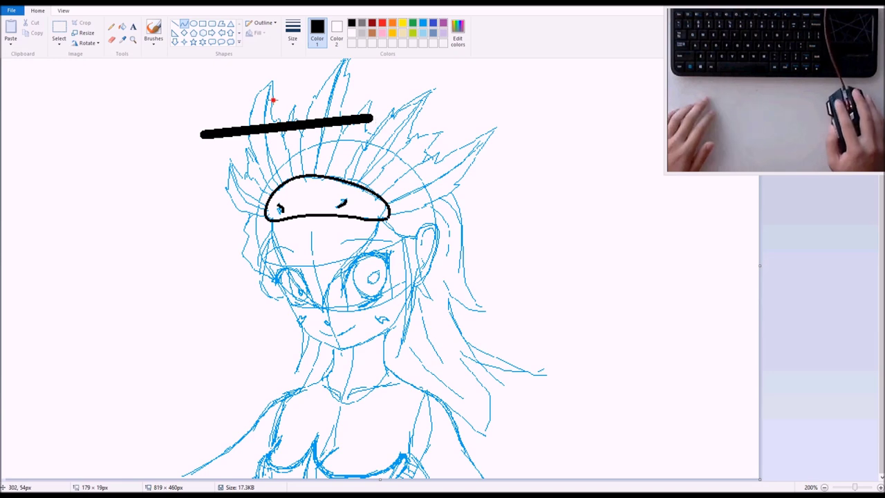
drag(273, 100, 249, 80)
key(ctrl+z)
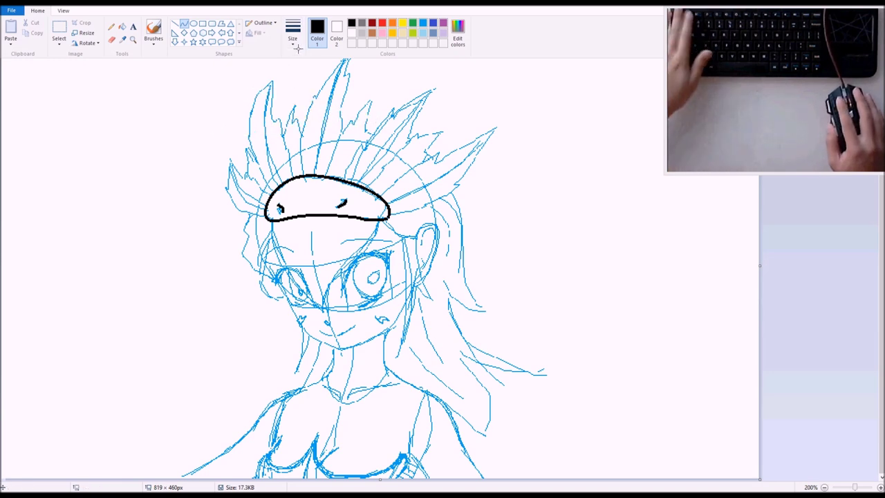
Step: Choose the second, thinner line width and undo a test line above the hair
click(300, 43)
click(305, 74)
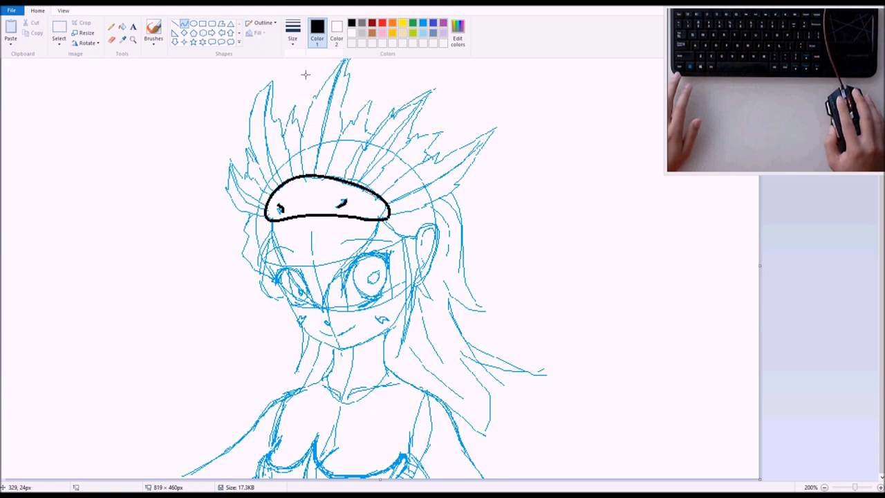
drag(262, 154, 342, 143)
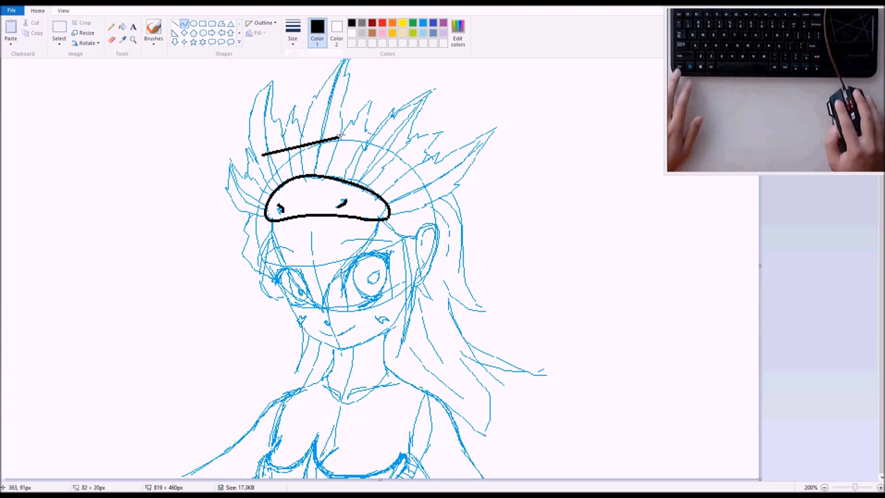
key(ctrl+z)
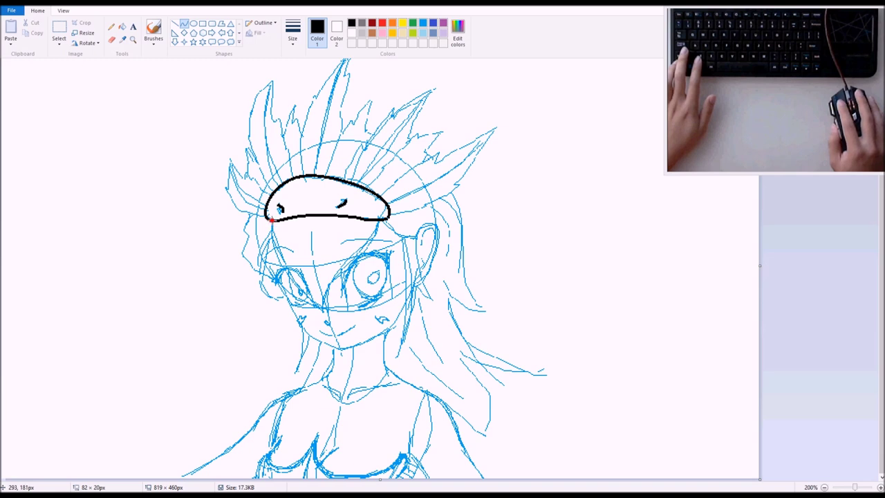
Step: Draw the beak's left and right curved sides from the band's ends to a point
drag(271, 220, 322, 311)
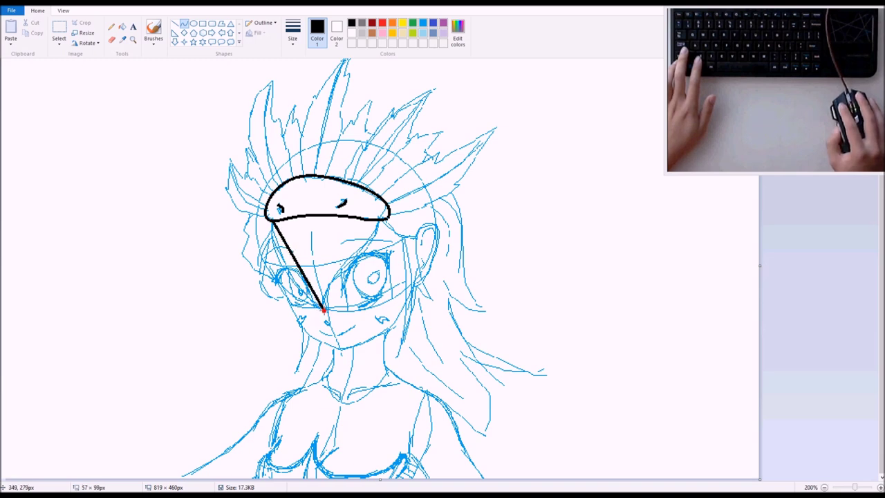
drag(270, 239, 279, 277)
click(284, 280)
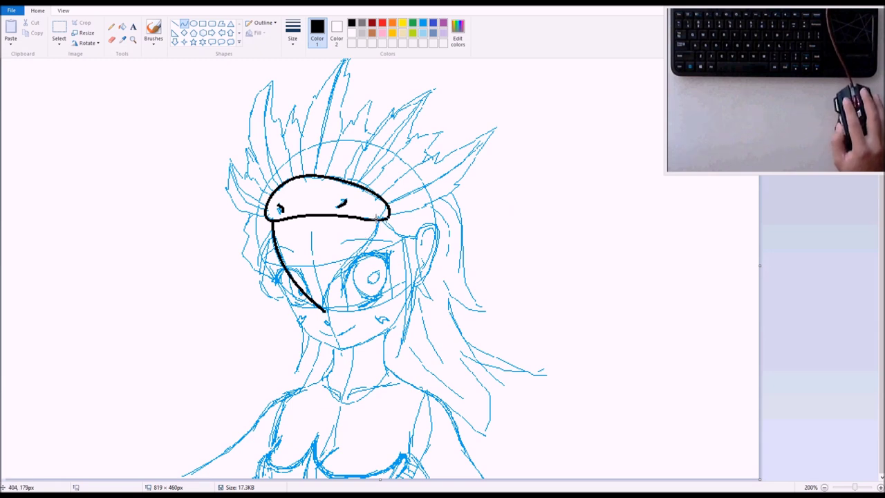
drag(373, 234, 322, 309)
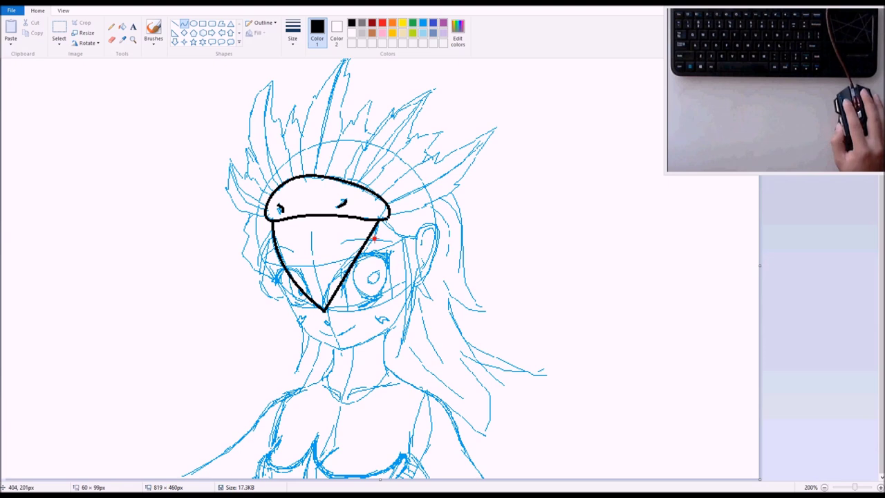
drag(374, 235, 316, 280)
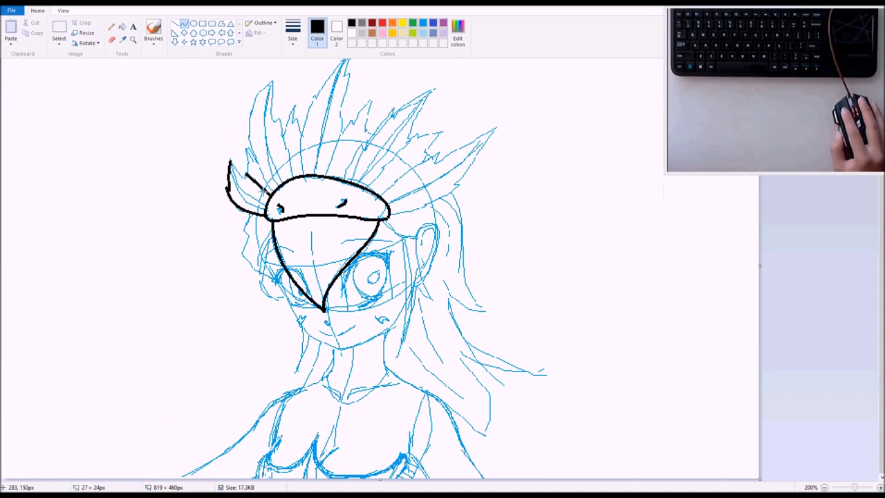
Step: Ink the crest feather outlines in black, with jagged detail lines inside the feathers
mouse_move(292, 177)
mouse_down()
mouse_move(286, 148)
mouse_move(322, 72)
mouse_up()
scroll(332, 139, up, 1)
mouse_move(327, 184)
mouse_down()
mouse_move(351, 63)
mouse_move(436, 98)
mouse_move(381, 204)
mouse_move(499, 137)
mouse_up()
drag(499, 137, 390, 221)
drag(265, 211, 232, 181)
drag(282, 192, 269, 102)
drag(415, 207, 476, 156)
drag(253, 188, 242, 153)
drag(304, 143, 281, 113)
mouse_move(344, 139)
mouse_down()
mouse_move(374, 102)
mouse_move(378, 138)
mouse_up()
mouse_move(430, 133)
mouse_down()
mouse_move(415, 147)
mouse_move(423, 168)
mouse_up()
Step: Ink both jaw lines, the ear outline and the hair curves on either side of the face
drag(309, 228, 317, 302)
drag(250, 228, 253, 304)
drag(277, 242, 261, 304)
mouse_move(273, 277)
mouse_down()
mouse_move(341, 359)
mouse_move(412, 308)
mouse_up()
drag(418, 235, 422, 290)
mouse_move(412, 249)
mouse_down()
mouse_move(397, 365)
mouse_move(434, 308)
mouse_up()
drag(453, 203, 485, 321)
drag(448, 301, 537, 384)
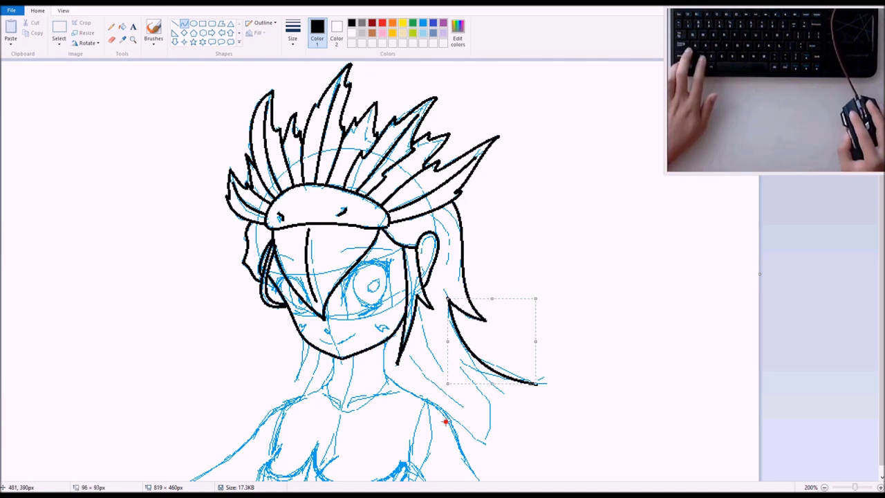
drag(457, 364, 492, 451)
Step: Ink the neck, shoulders, collarbone and chest lines
drag(304, 337, 296, 380)
scroll(443, 401, down, 1)
mouse_move(335, 353)
mouse_down()
mouse_move(331, 377)
mouse_move(180, 476)
mouse_up()
mouse_move(384, 338)
mouse_down()
mouse_move(397, 384)
mouse_move(466, 439)
mouse_move(484, 477)
mouse_up()
drag(413, 449, 427, 477)
drag(349, 398, 394, 383)
drag(284, 435, 256, 476)
drag(318, 434, 308, 477)
drag(324, 387, 340, 398)
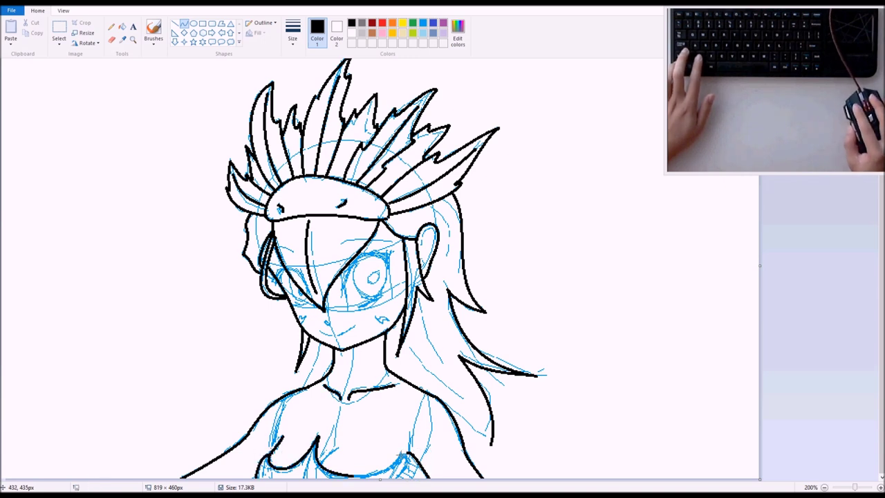
drag(406, 457, 416, 477)
Step: Ink the eyes with lids and iris, a hair strand across the eye, the smile and cheek marks
drag(395, 239, 273, 248)
drag(374, 254, 344, 296)
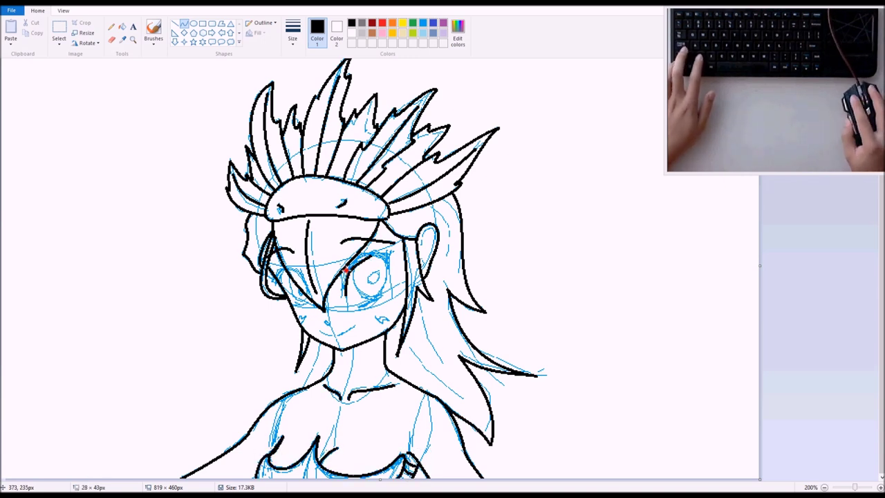
mouse_move(343, 257)
mouse_down()
mouse_move(392, 250)
mouse_move(387, 297)
mouse_move(350, 299)
mouse_up()
drag(291, 265, 270, 285)
drag(293, 302, 311, 307)
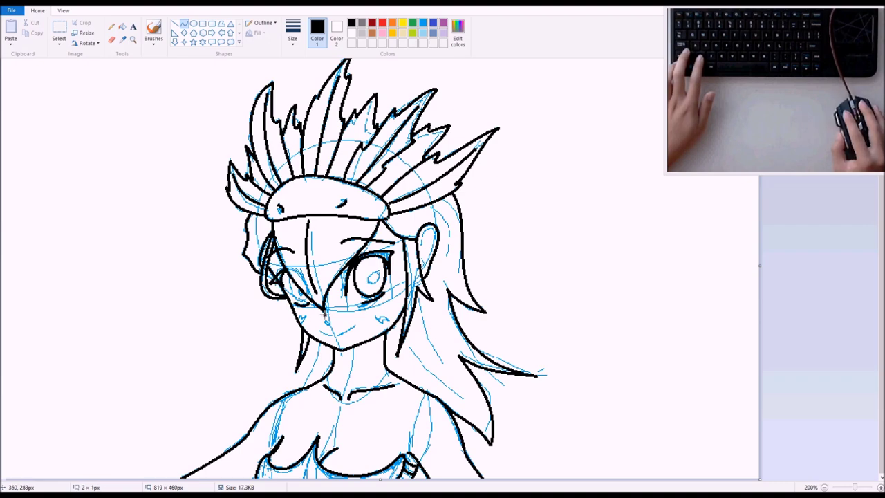
drag(290, 279, 305, 302)
drag(318, 329, 355, 331)
drag(375, 315, 394, 336)
drag(306, 317, 297, 332)
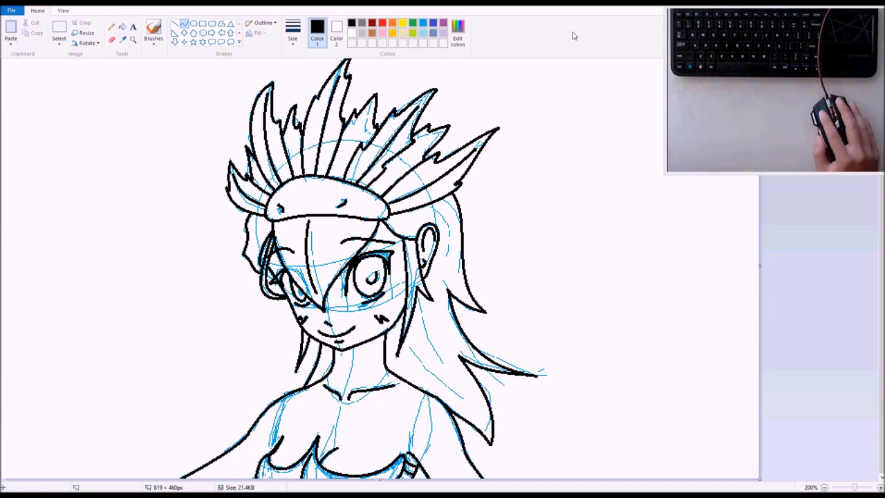
scroll(449, 159, up, 1)
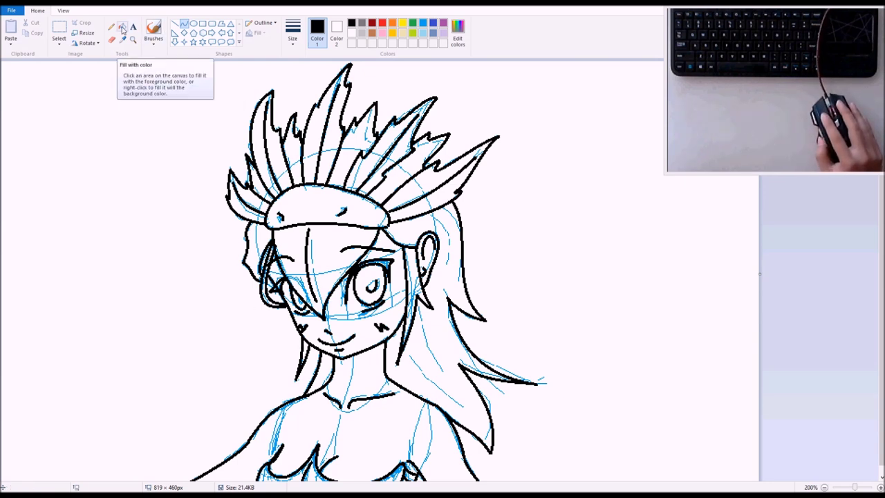
click(122, 29)
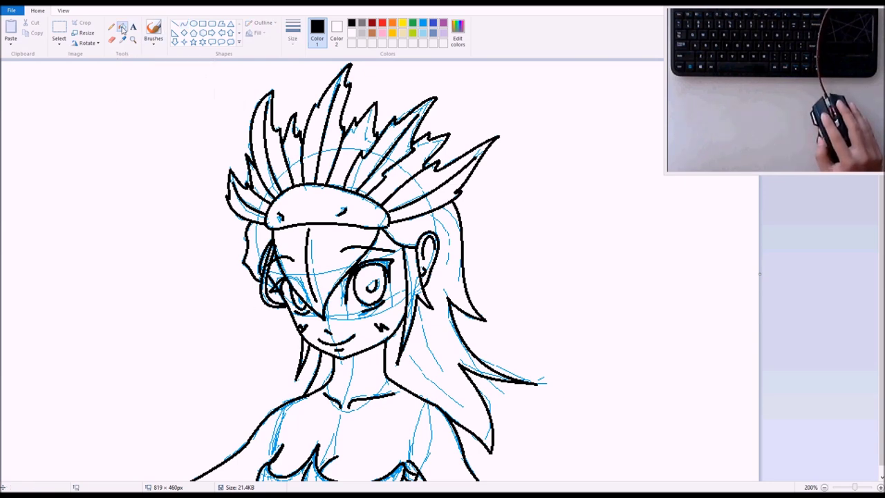
Step: Set Color 1 to white, keeping blue as Color 2 for test fills
click(339, 31)
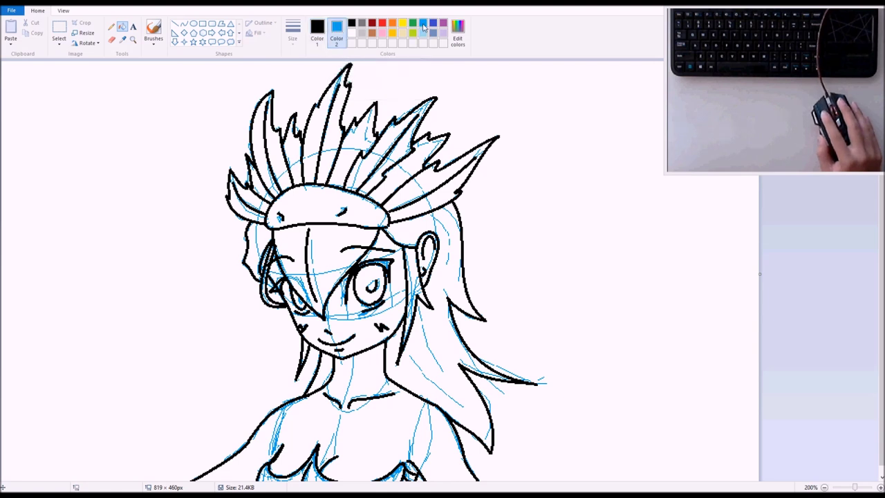
click(317, 31)
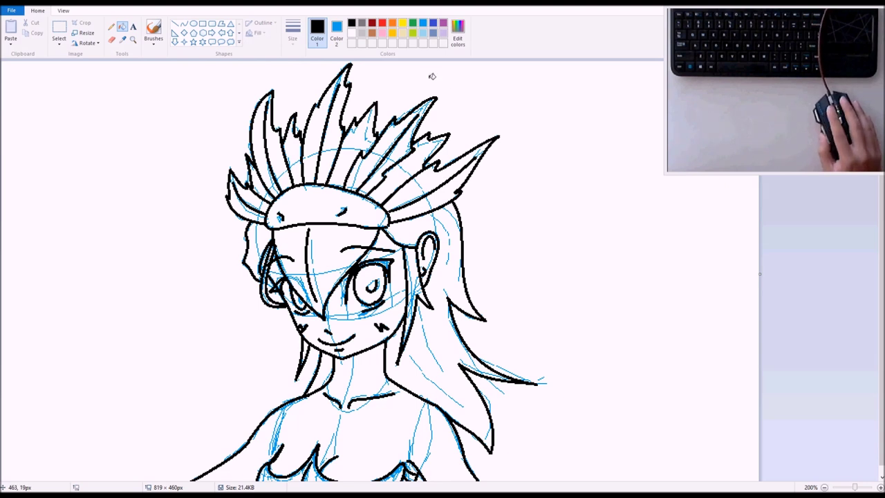
click(353, 35)
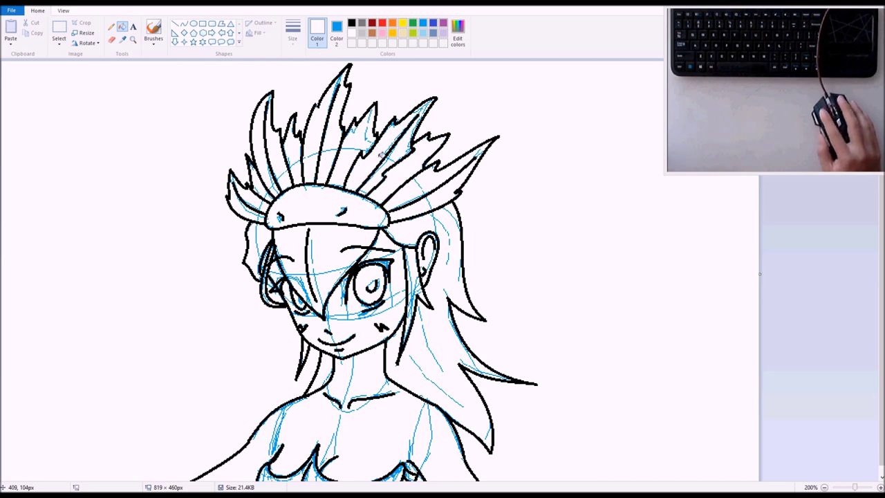
Step: Test blue fills on the middle and right crest feathers, restoring each to white
click(381, 157)
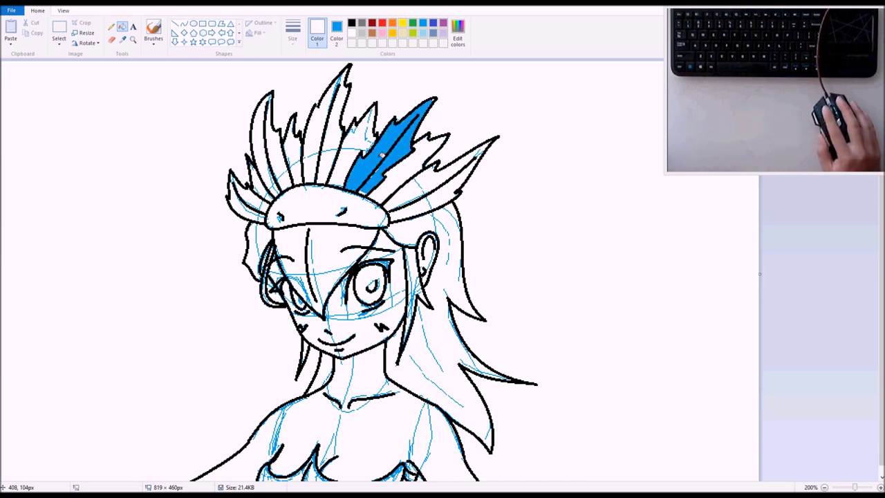
click(381, 157)
right_click(376, 148)
click(373, 148)
right_click(356, 141)
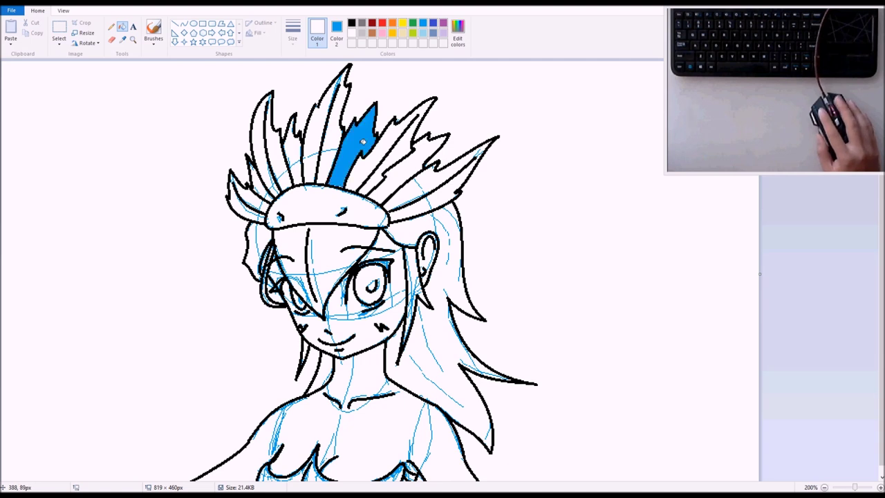
click(356, 141)
right_click(334, 142)
click(333, 142)
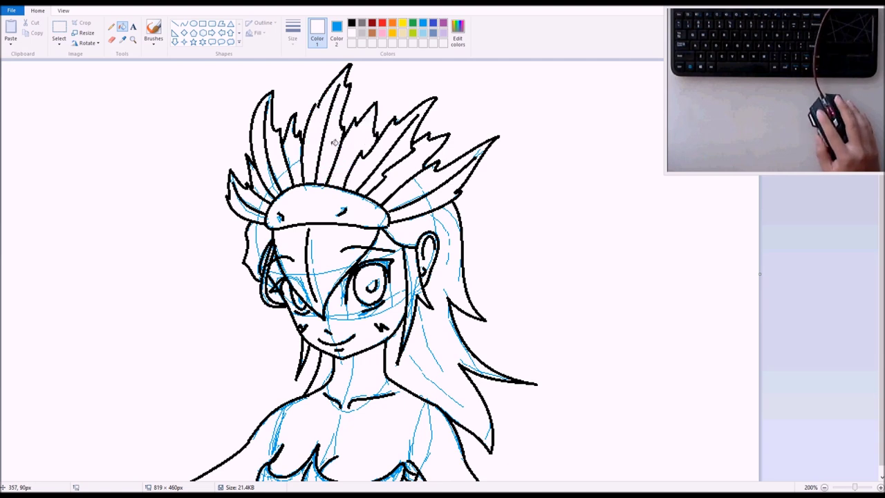
right_click(332, 145)
click(332, 145)
right_click(298, 146)
click(297, 147)
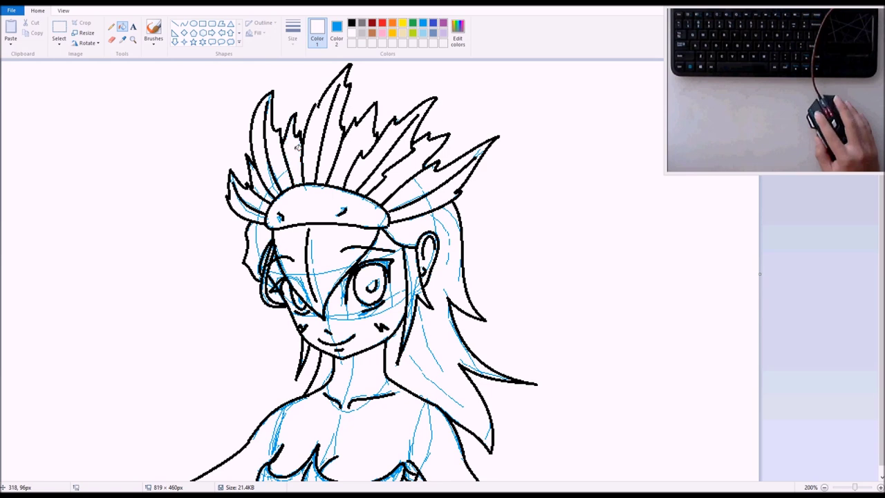
Step: Test blue on each strip of the left crest feather, reverting every strip to white
right_click(282, 155)
right_click(277, 157)
click(281, 155)
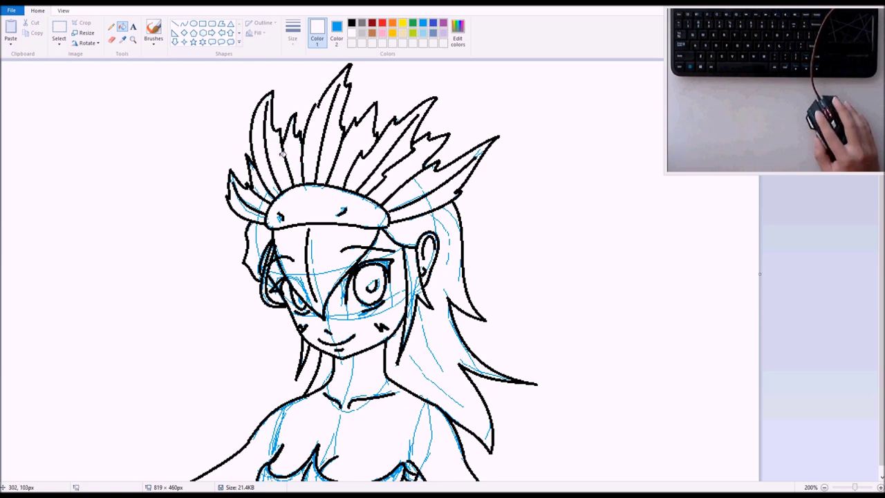
right_click(280, 156)
click(280, 156)
right_click(256, 182)
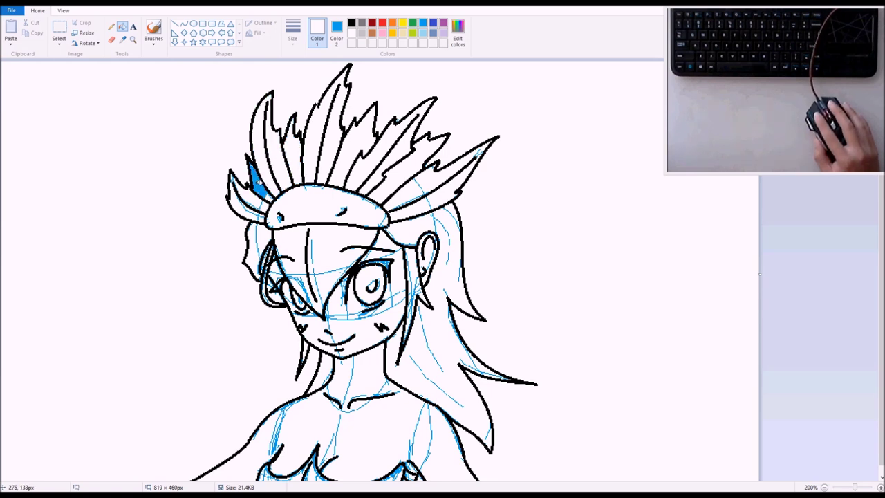
click(256, 182)
right_click(258, 182)
click(258, 182)
right_click(260, 182)
click(260, 182)
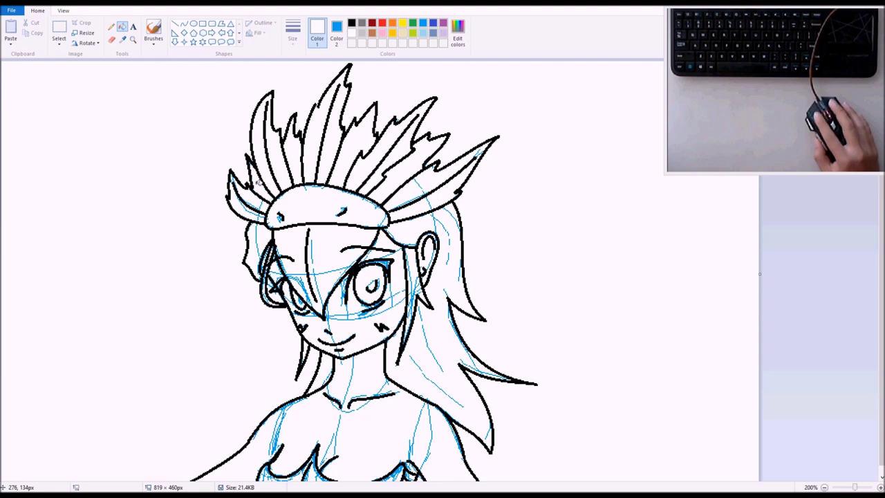
right_click(259, 182)
click(259, 182)
right_click(254, 197)
click(253, 194)
right_click(253, 194)
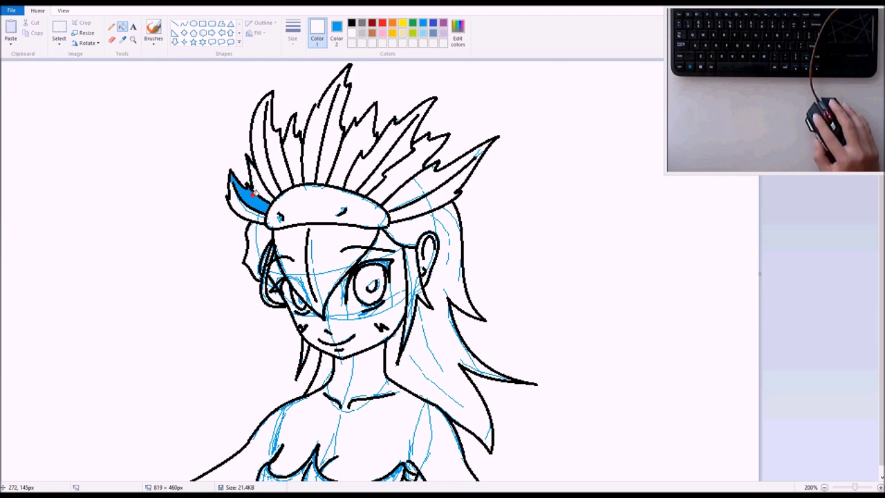
click(253, 194)
right_click(248, 207)
click(248, 208)
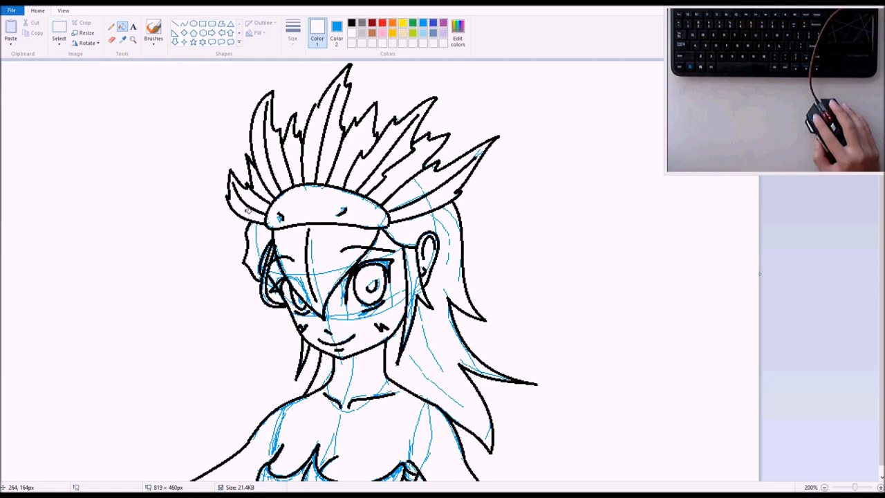
right_click(246, 210)
click(247, 211)
Step: Try blue on the headband and the hair strand beside the face, then revert both to white
right_click(305, 206)
click(305, 205)
right_click(305, 206)
click(305, 206)
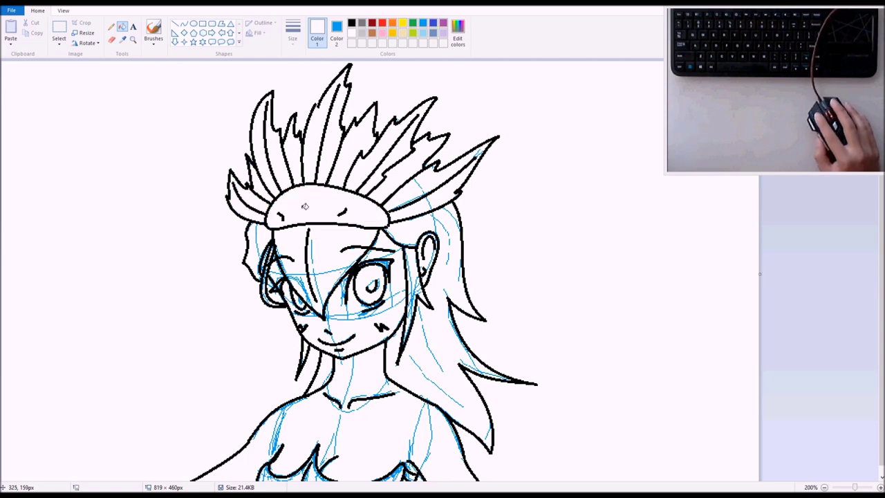
right_click(268, 236)
click(269, 237)
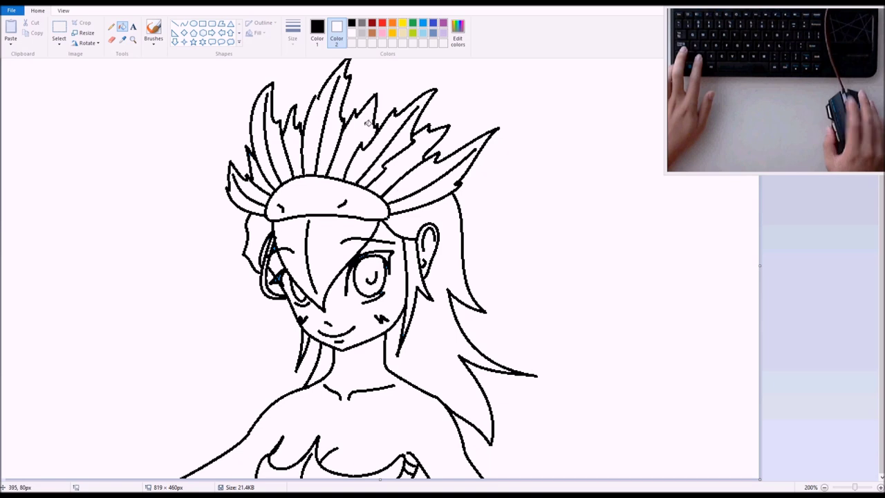
Step: Make black the drawing colour with the Curve tool and check its line widths
scroll(352, 104, up, 1)
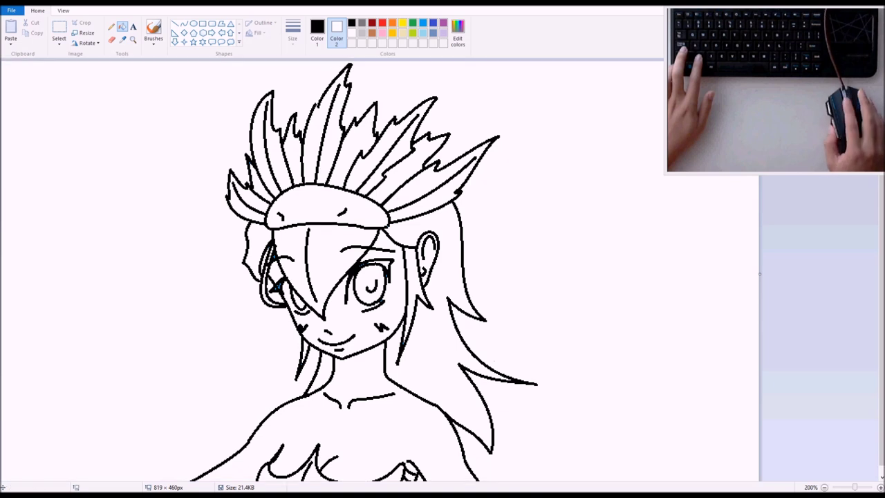
click(322, 28)
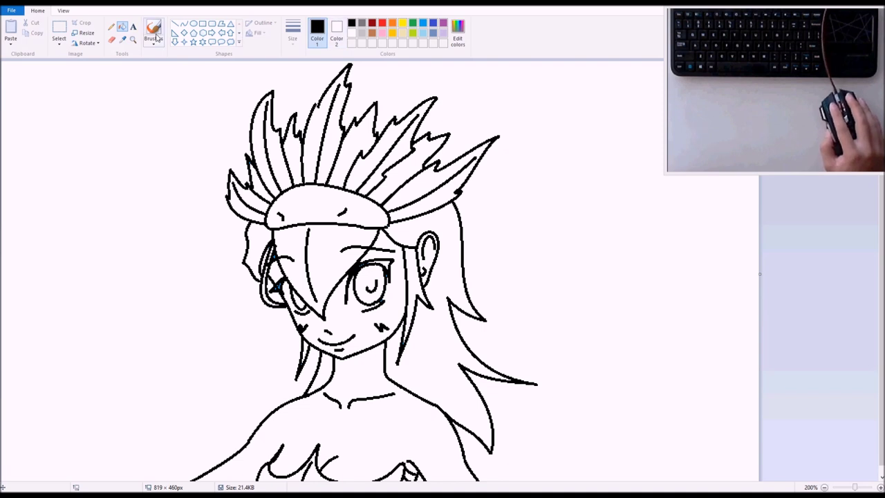
click(184, 24)
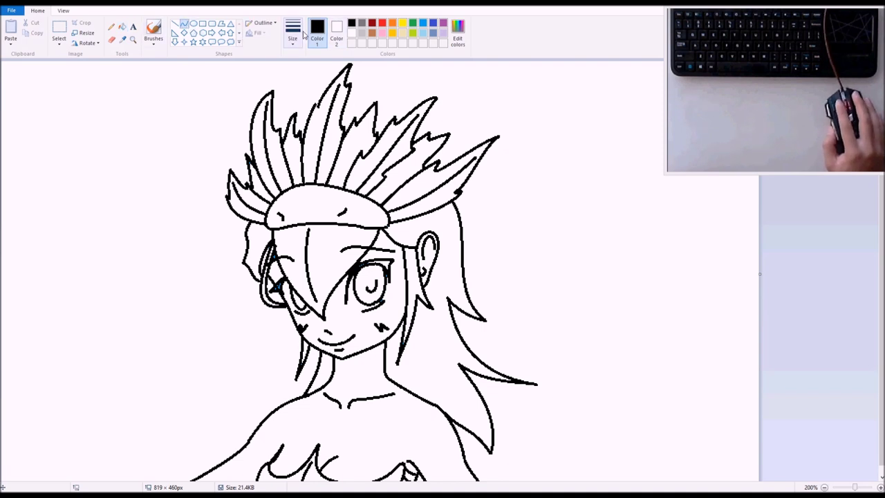
click(293, 31)
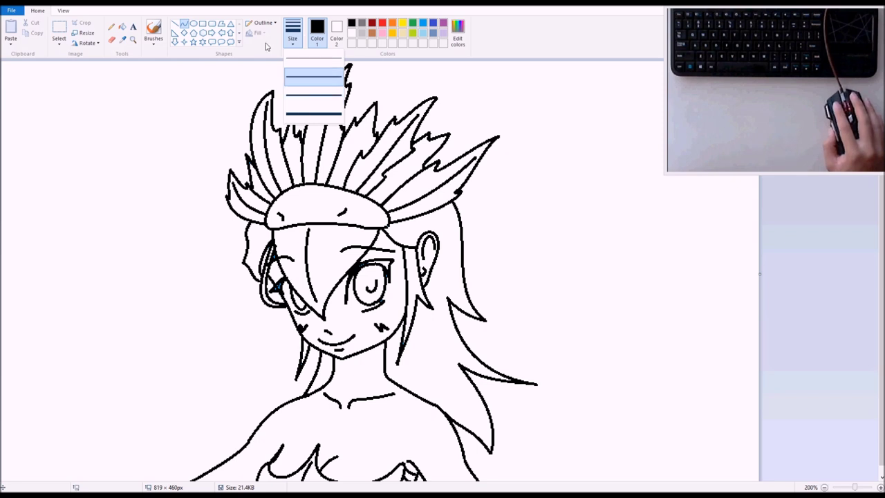
Step: Magnify the view to 300% around the girl's face
click(133, 41)
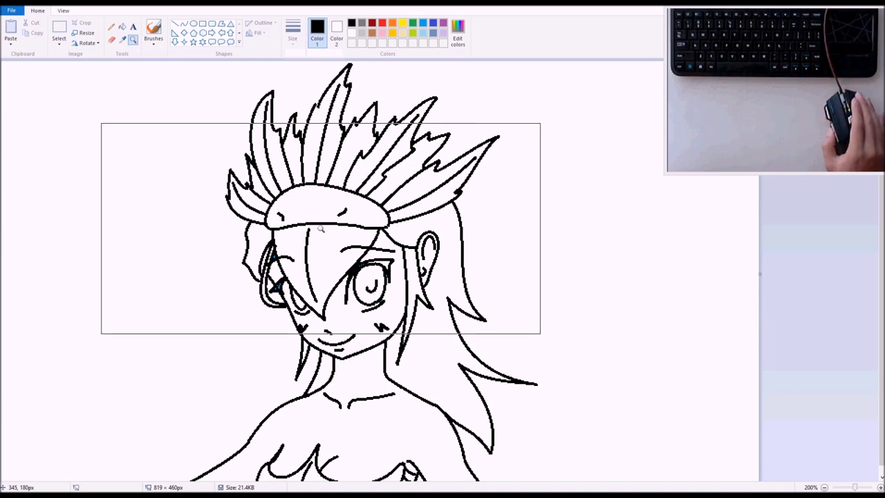
click(442, 286)
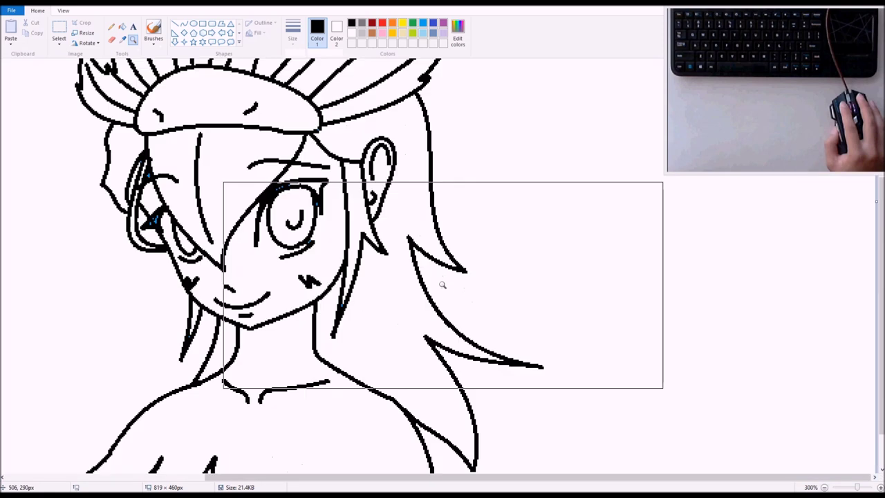
scroll(443, 257, up, 3)
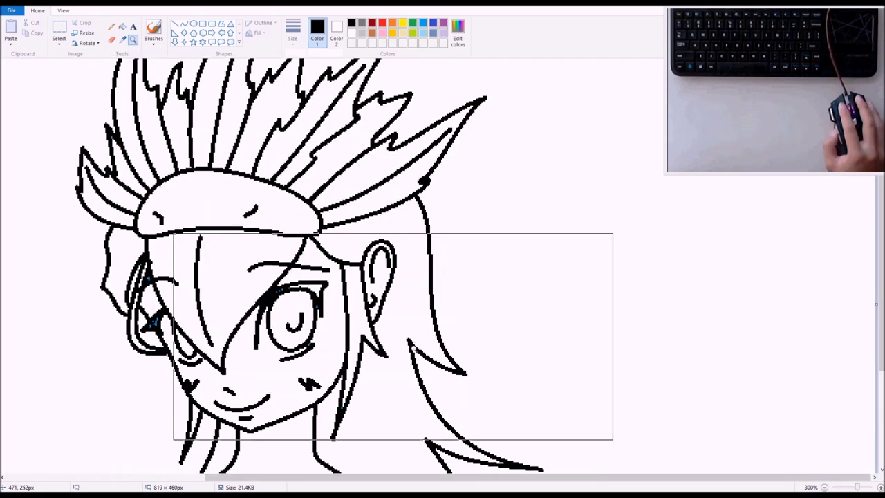
click(183, 25)
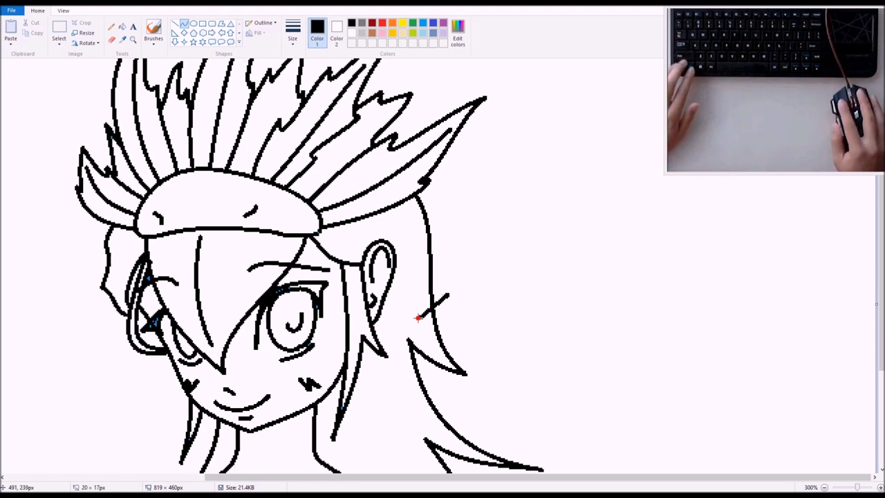
Step: Redraw the right hair strand's tip and inner edge with short black lines, undoing stray marks
mouse_move(446, 296)
mouse_down()
mouse_move(535, 364)
mouse_move(553, 302)
mouse_move(592, 332)
mouse_up()
key(ctrl+z)
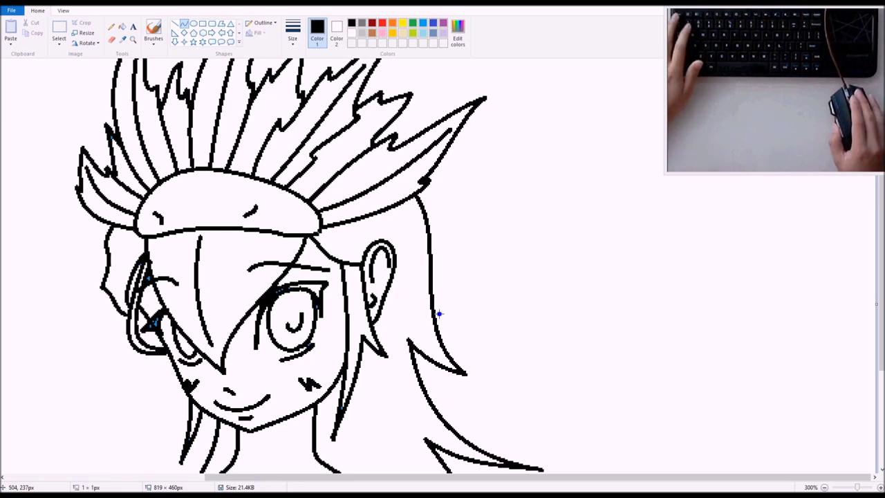
drag(451, 374, 463, 358)
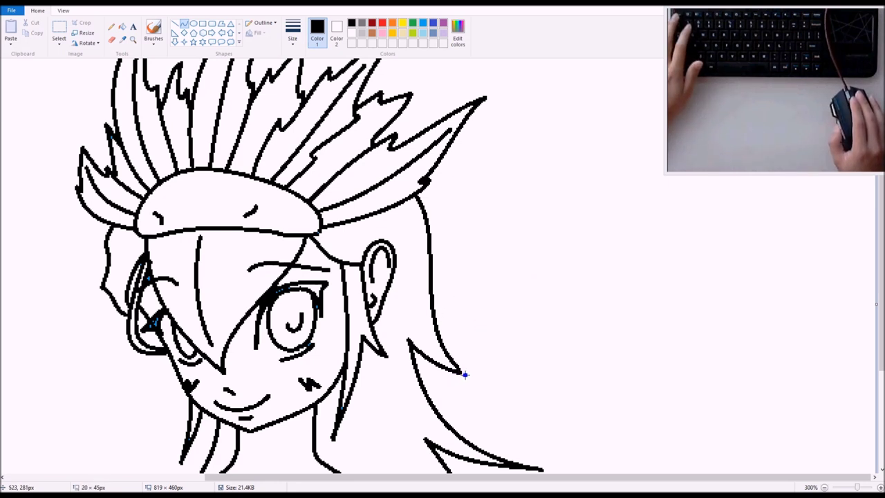
click(460, 299)
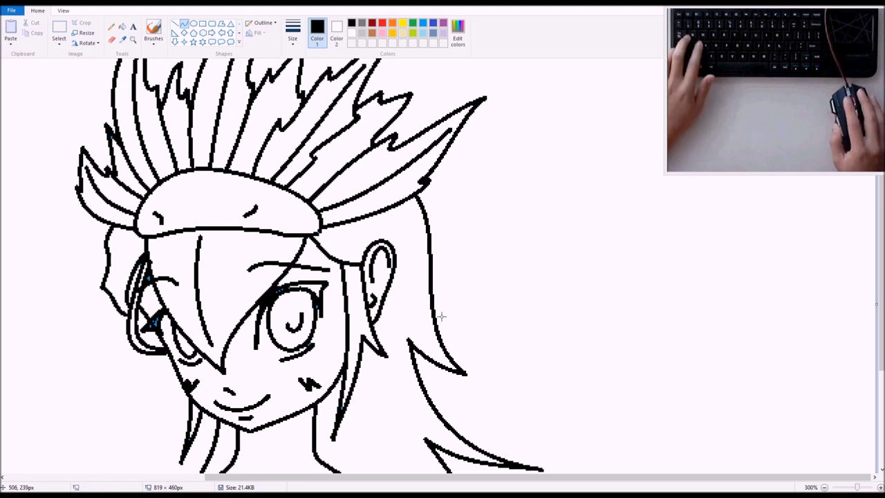
drag(441, 311, 470, 368)
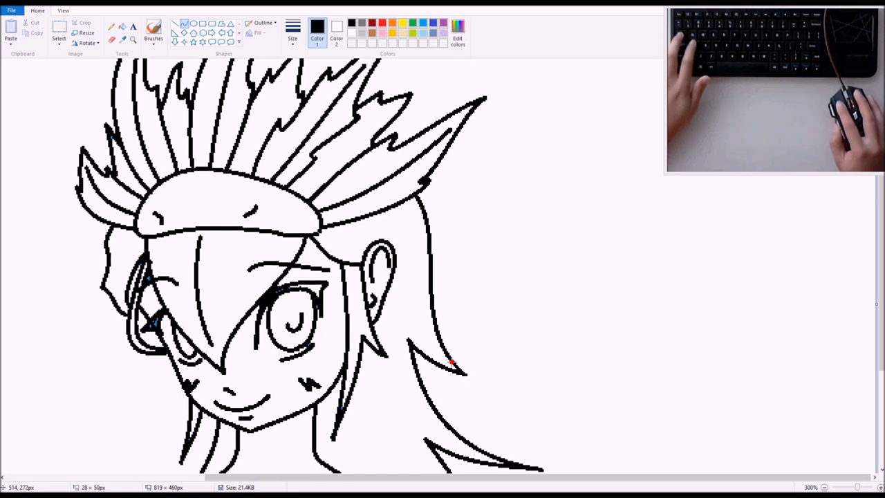
click(457, 400)
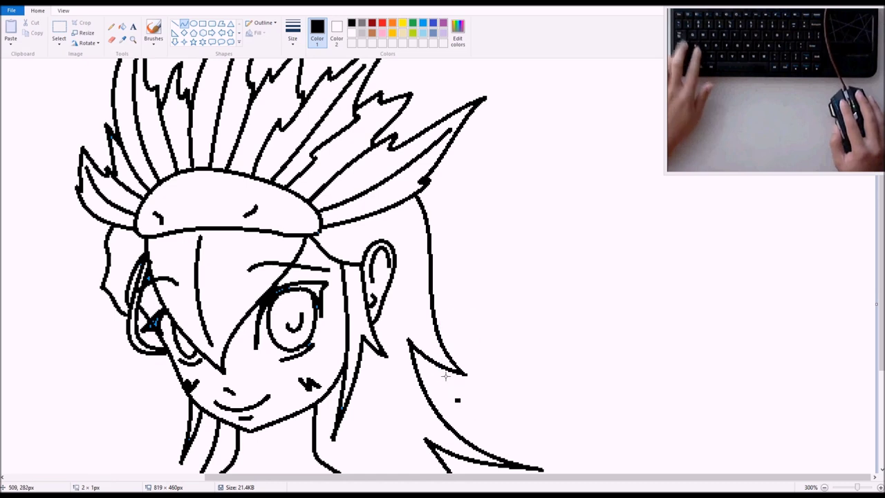
key(ctrl+z)
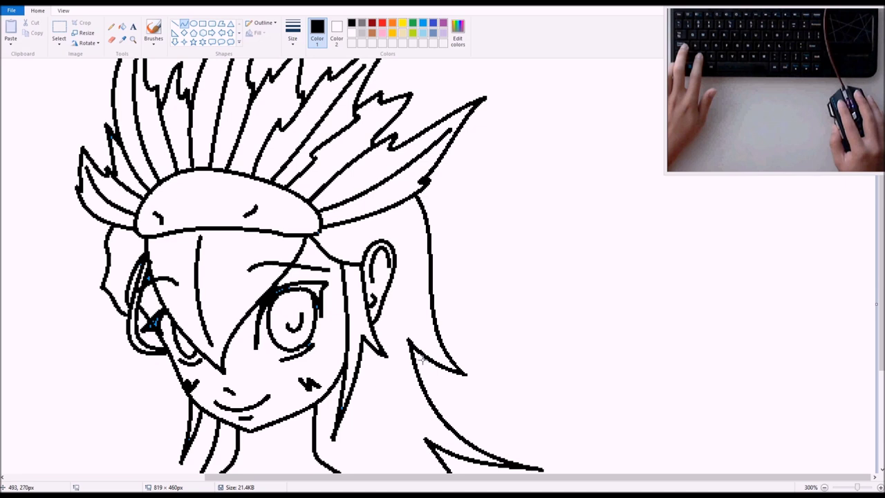
drag(415, 355, 463, 372)
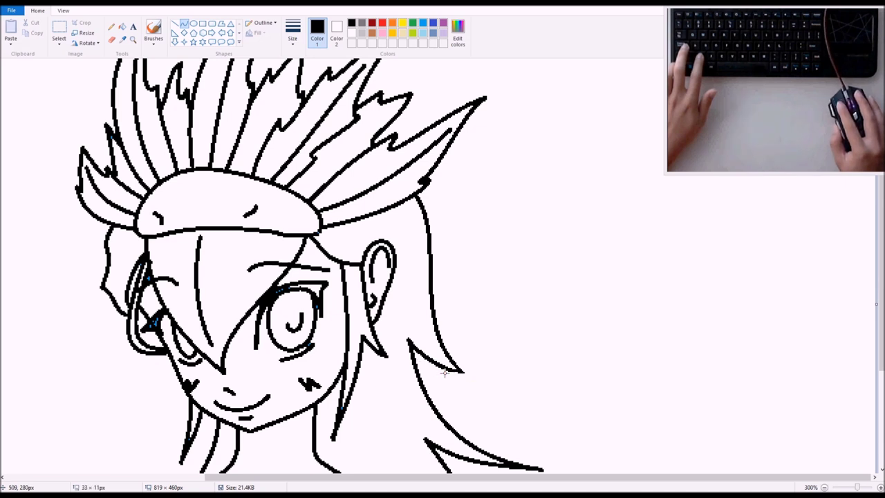
click(507, 401)
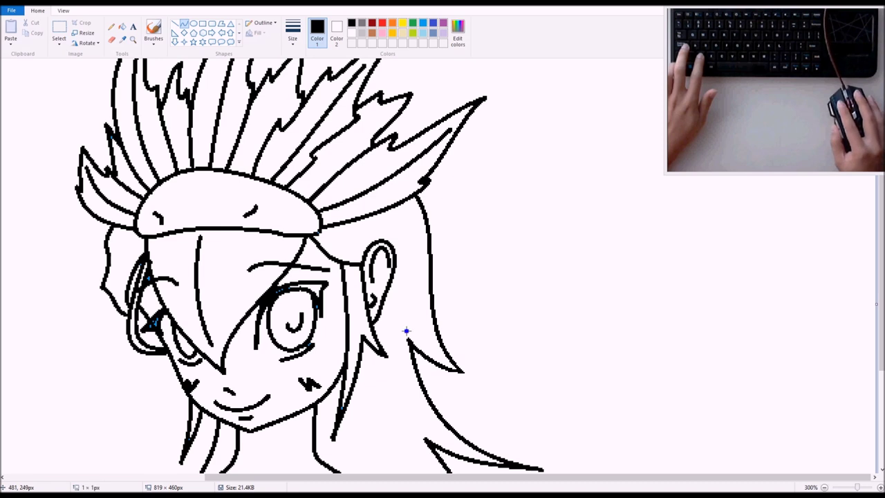
drag(406, 331, 420, 391)
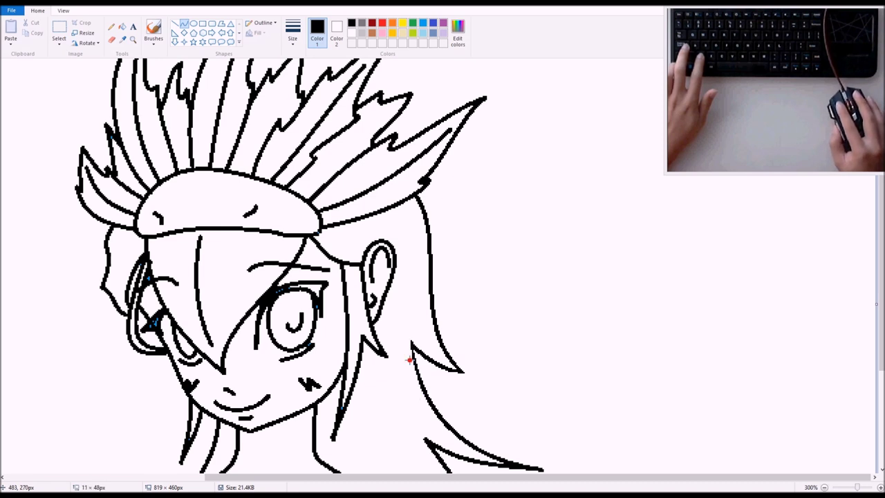
click(504, 410)
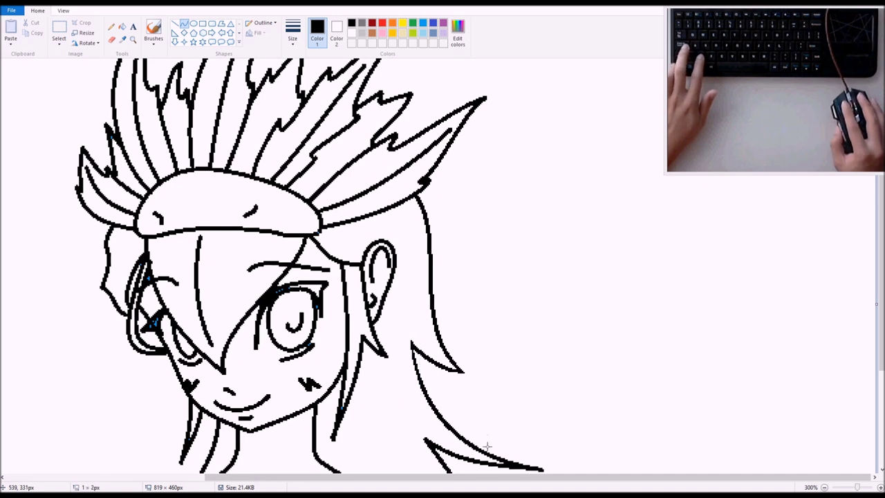
Step: Add short black lines along the lower hair stroke near the shoulder
drag(488, 446, 544, 467)
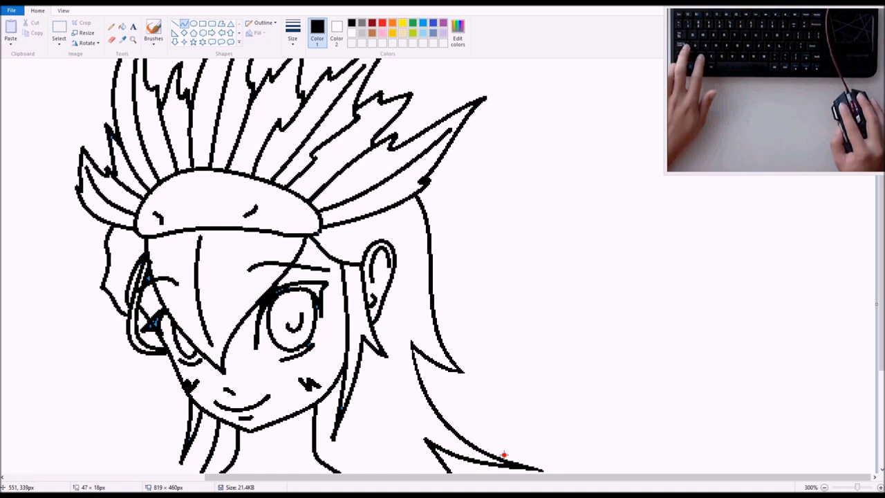
click(533, 403)
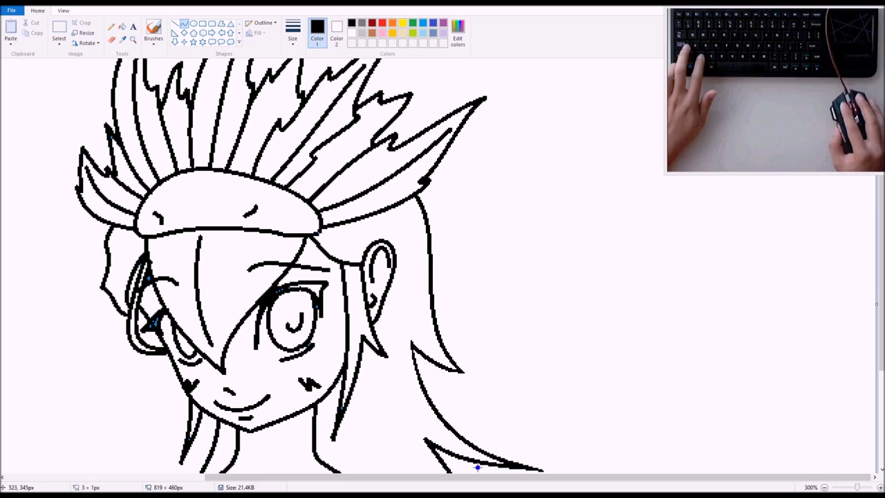
mouse_move(477, 467)
mouse_down()
mouse_move(549, 468)
mouse_move(503, 467)
mouse_up()
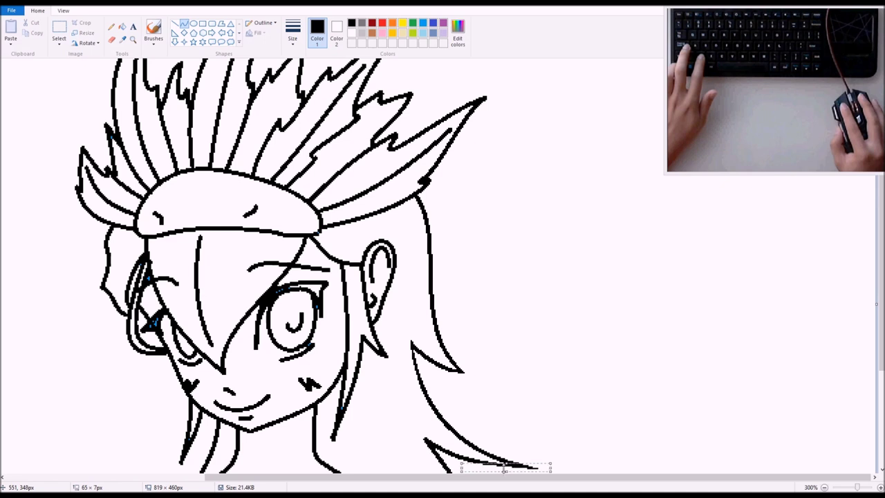
drag(424, 440, 440, 469)
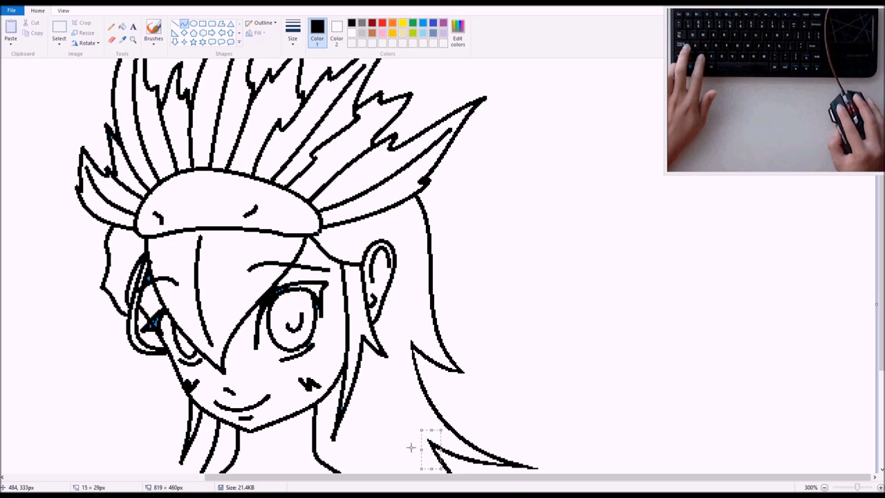
click(407, 447)
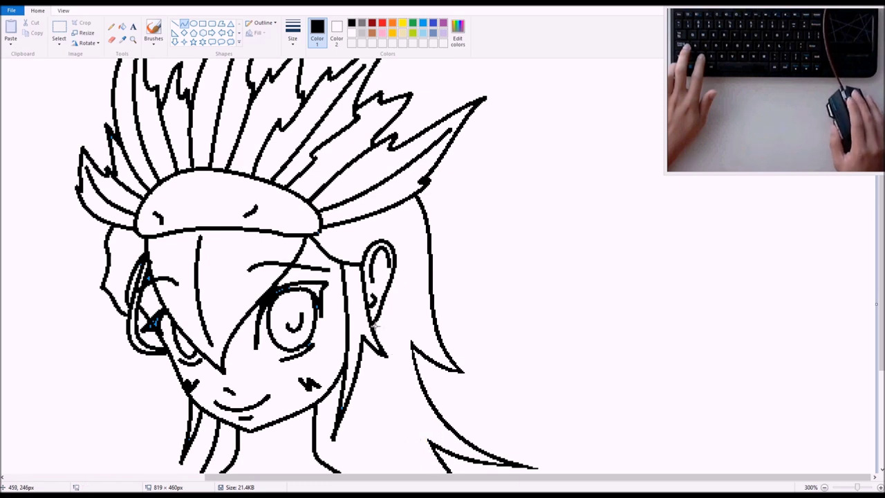
Step: Draw a short diagonal stroke on the neck just below the ear
drag(375, 328, 393, 358)
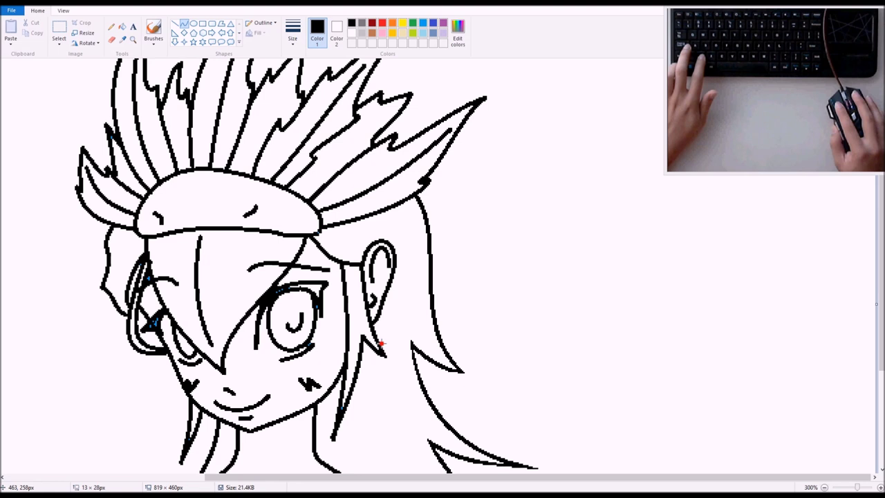
click(368, 377)
drag(369, 351, 390, 362)
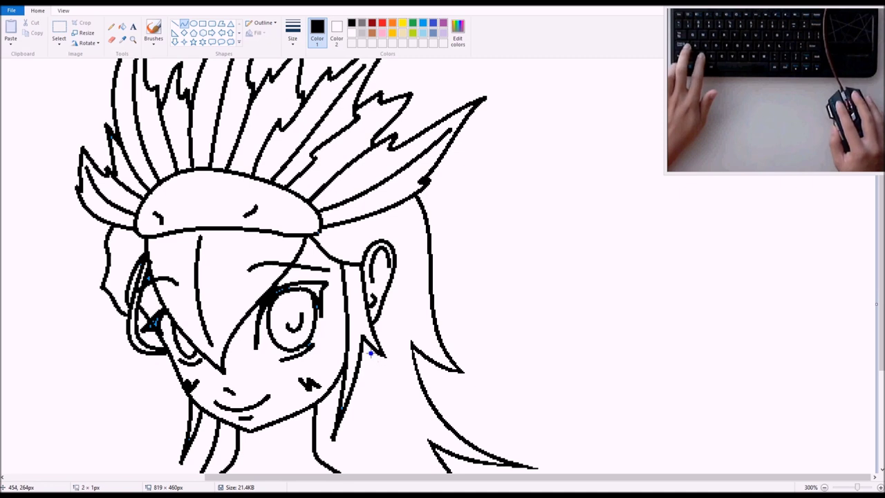
drag(370, 354, 388, 362)
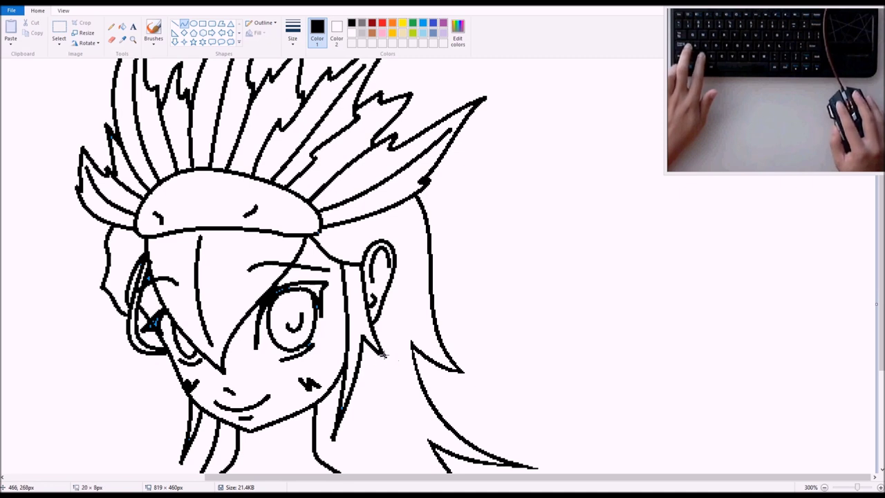
drag(374, 355, 387, 360)
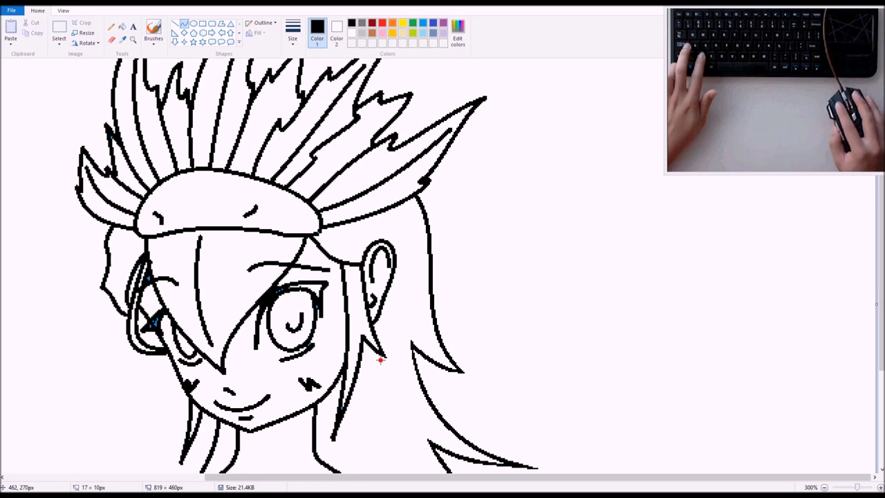
click(400, 403)
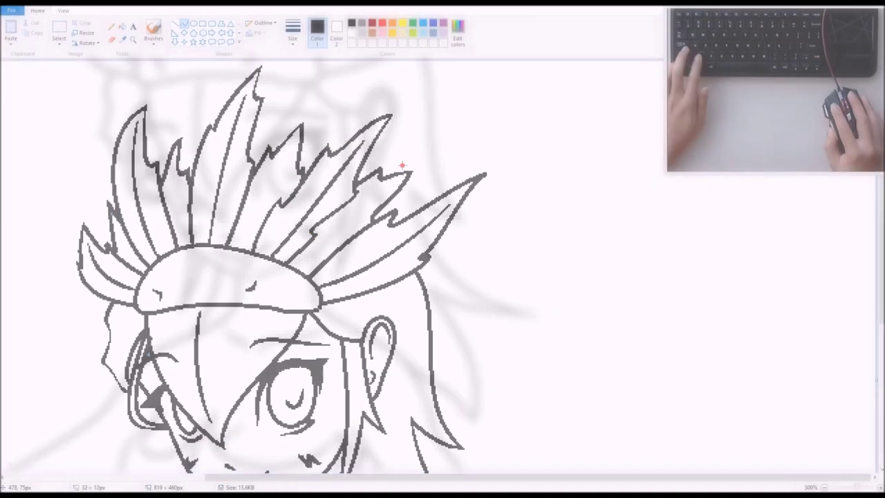
Step: Zoom to 500% on the headdress and face to inspect the ink, then back to 100%
scroll(398, 311, down, 5)
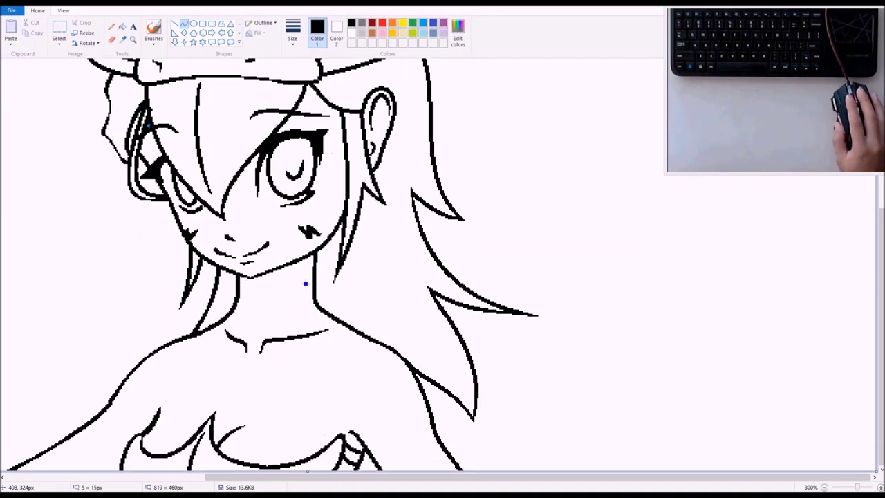
scroll(397, 377, up, 3)
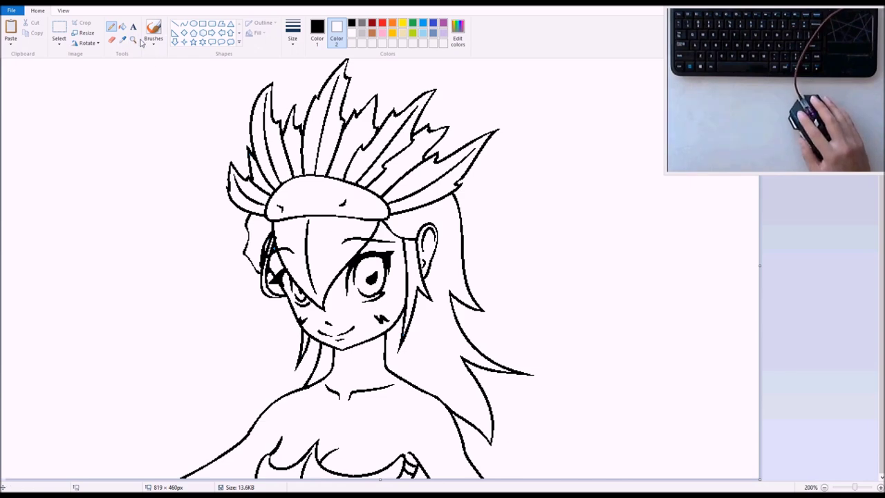
click(133, 39)
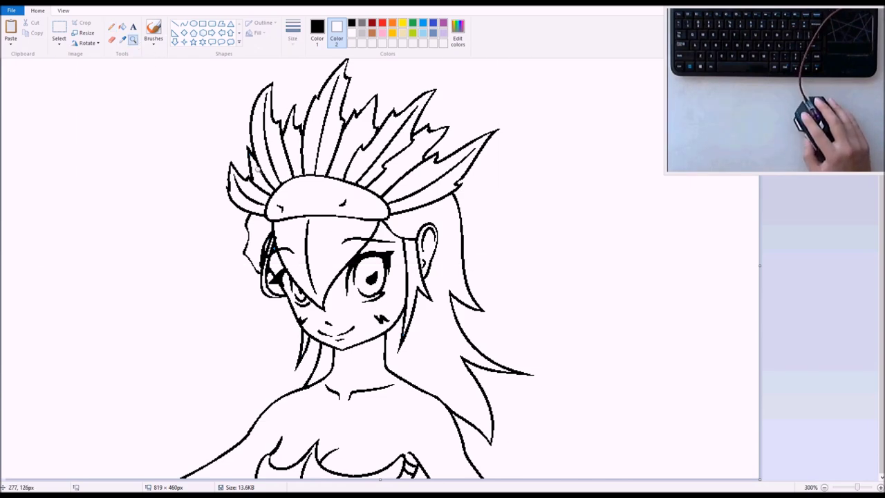
click(287, 159)
click(397, 248)
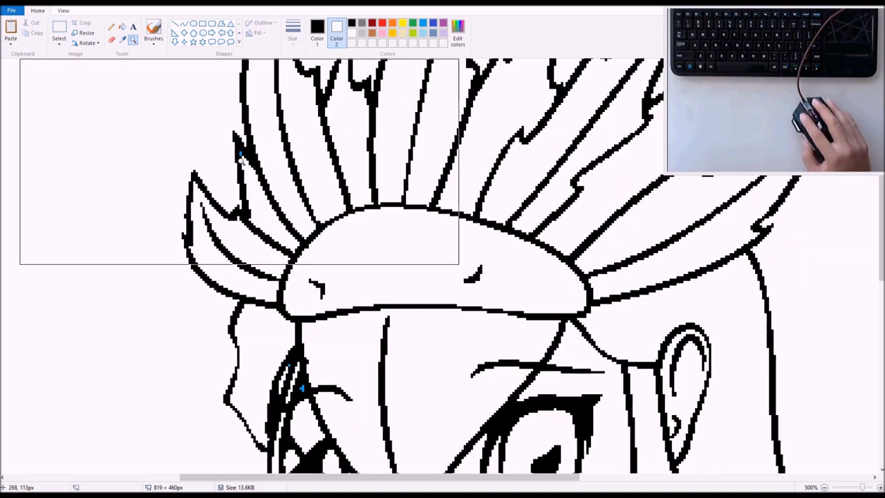
scroll(422, 233, down, 3)
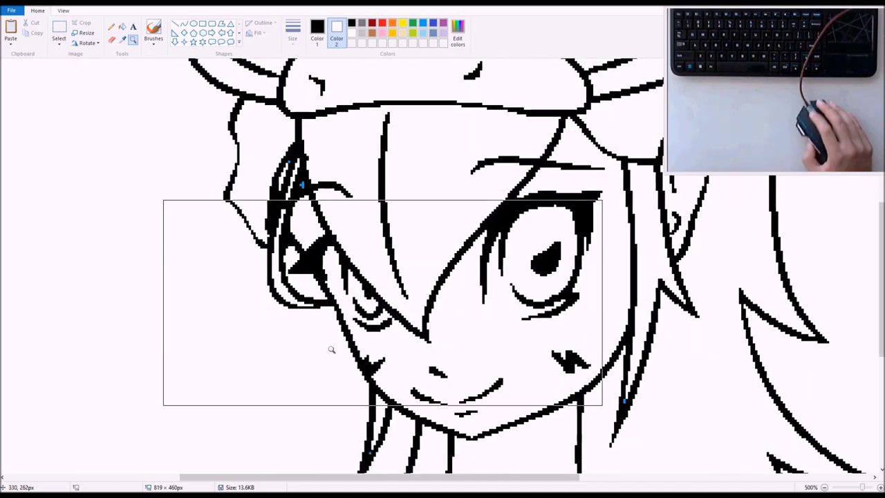
scroll(346, 242, down, 3)
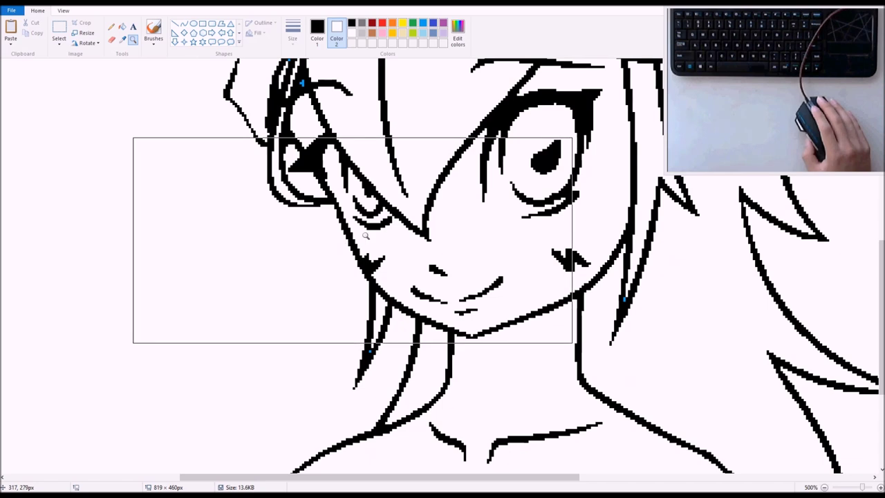
right_click(360, 217)
right_click(394, 268)
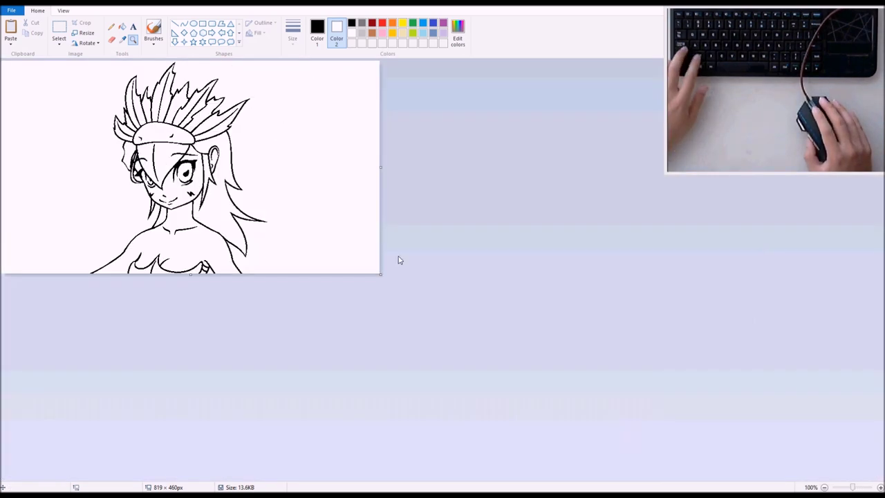
Step: Select the entire canvas and remove the black line drawing from it
click(297, 164)
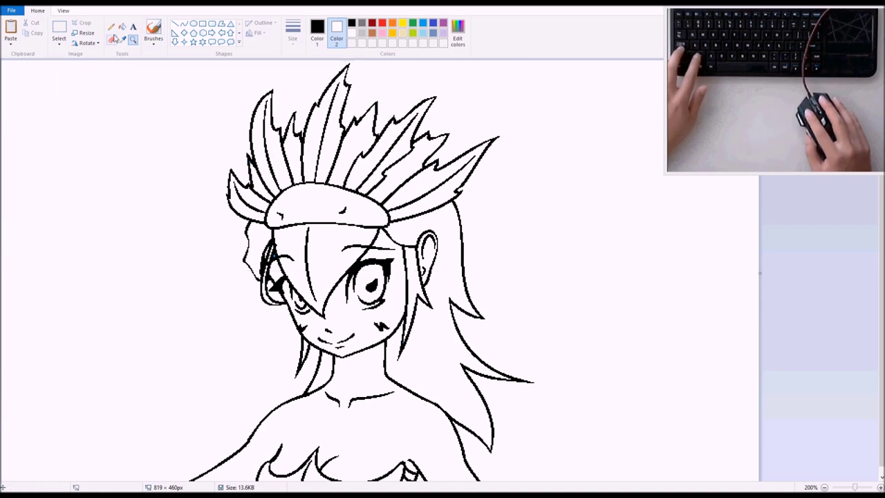
click(59, 41)
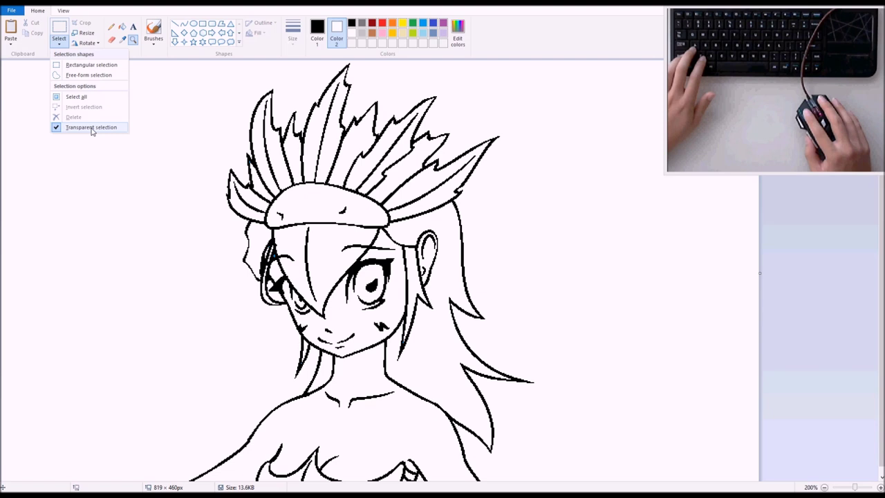
click(439, 200)
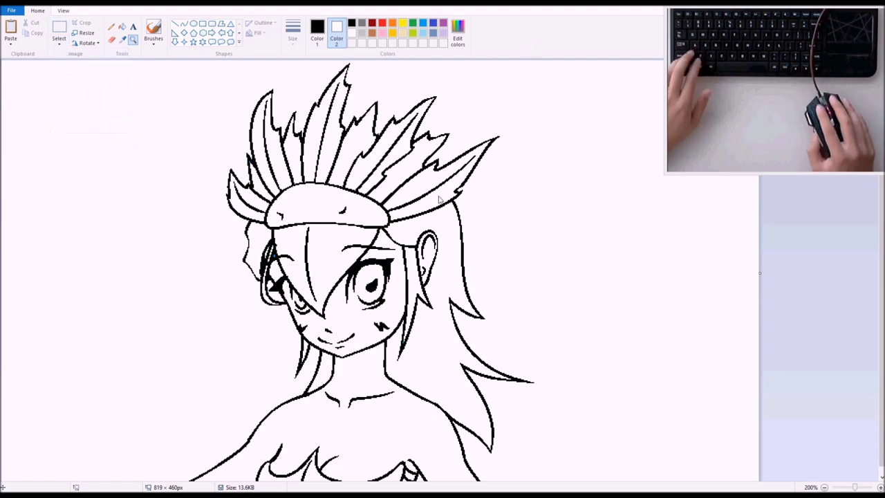
key(ctrl+a)
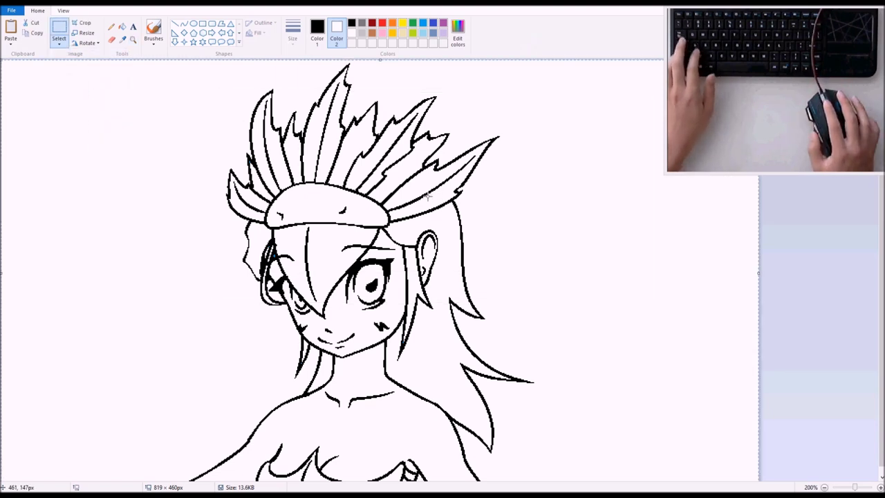
key(Delete)
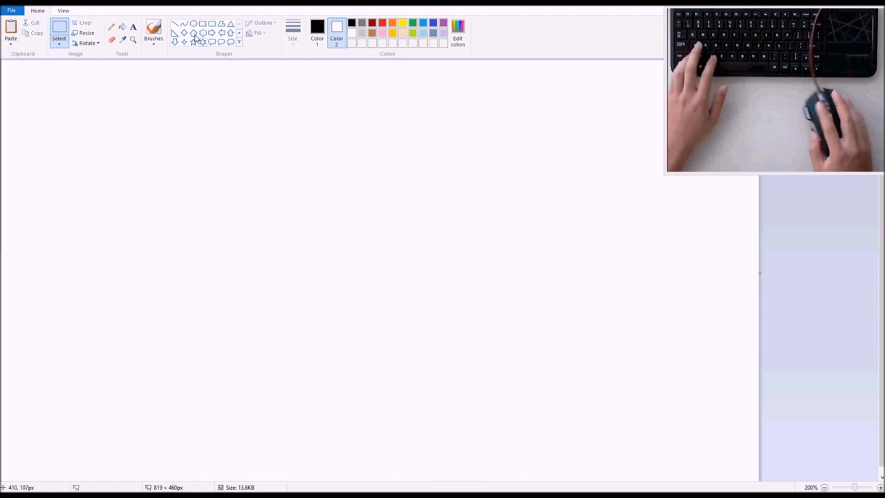
Step: Flood-fill the empty canvas with light grey
click(125, 30)
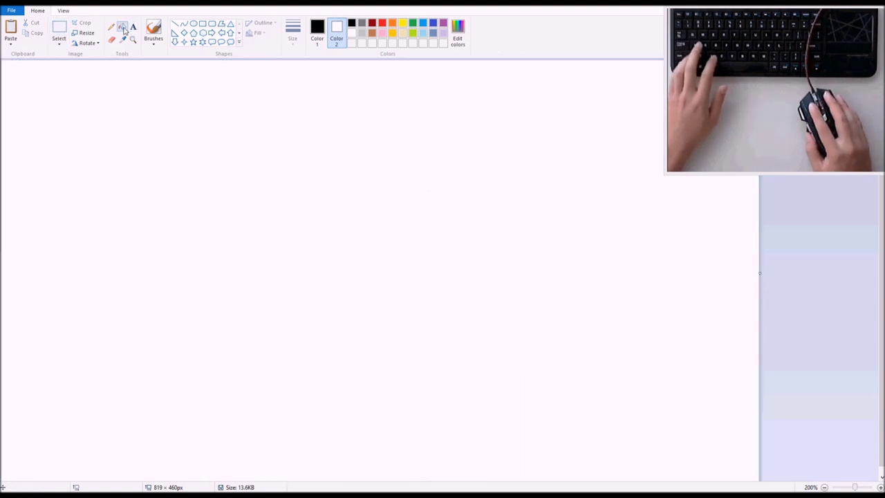
click(317, 31)
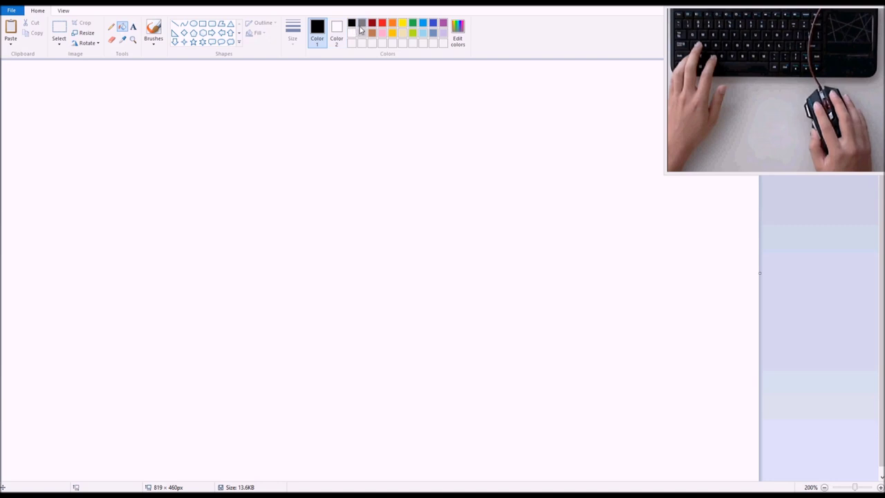
click(361, 32)
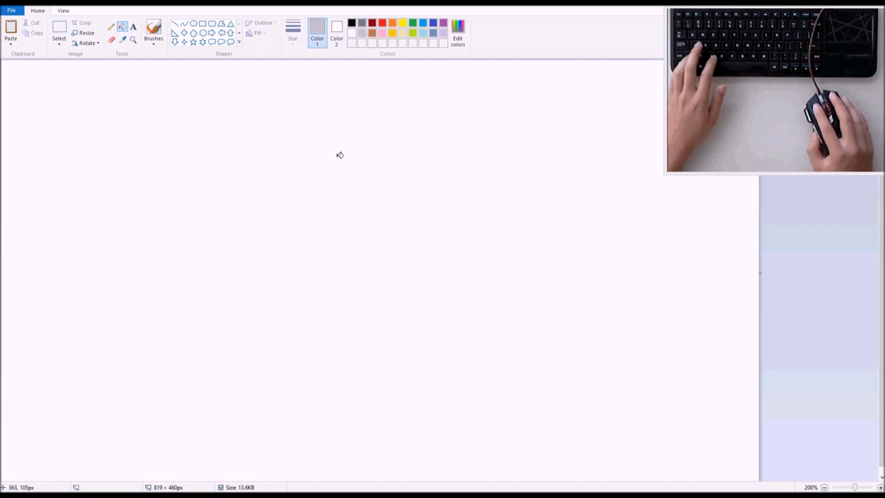
click(339, 154)
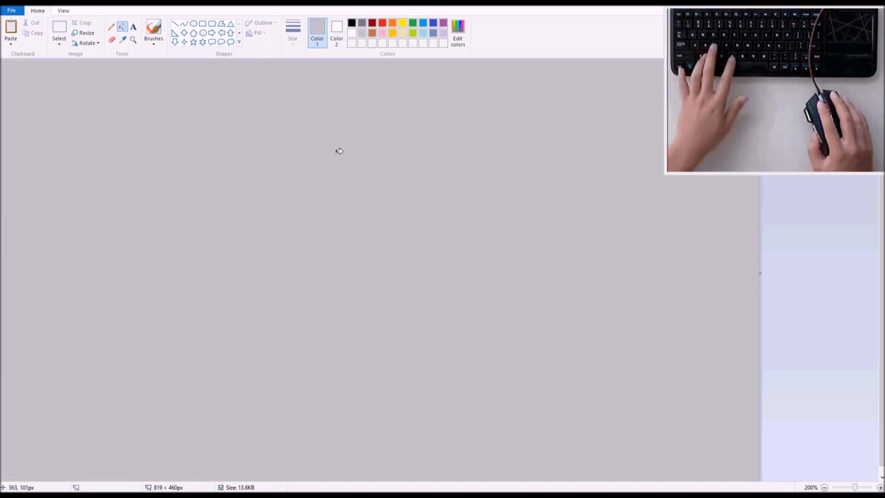
Step: Paste the line drawing onto the grey canvas and set black primary, blue secondary colours
key(ctrl+v)
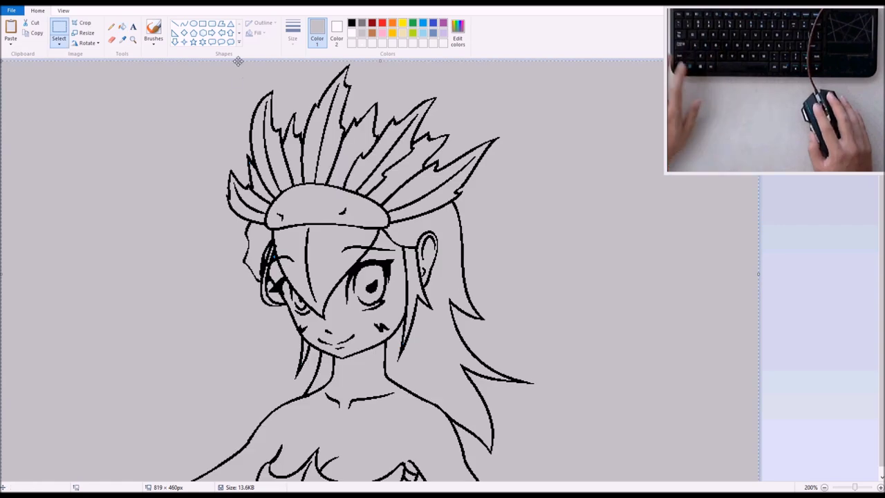
key(Escape)
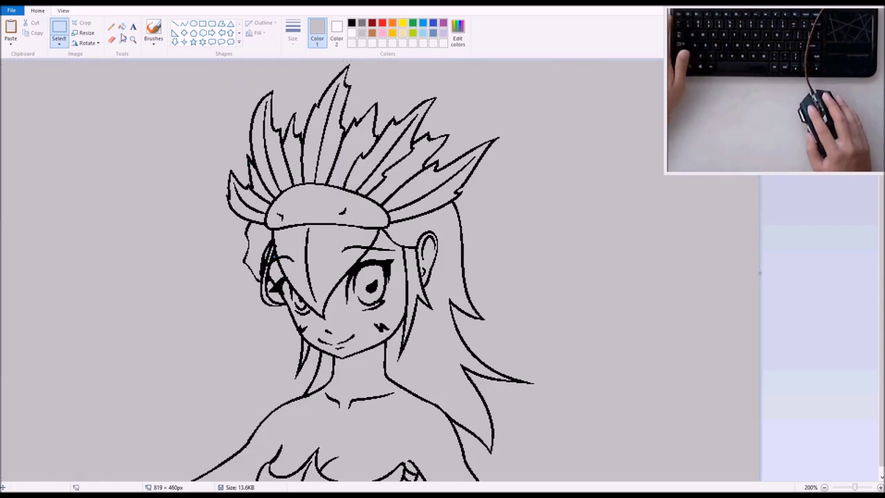
click(127, 27)
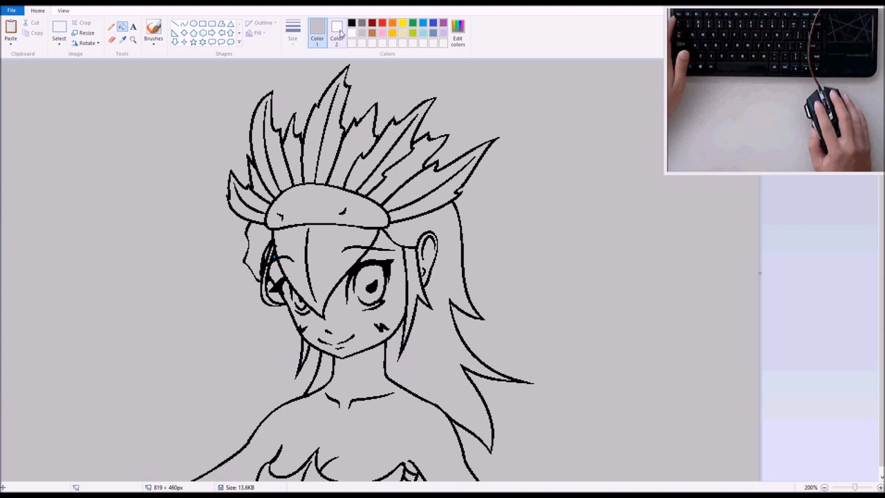
click(352, 24)
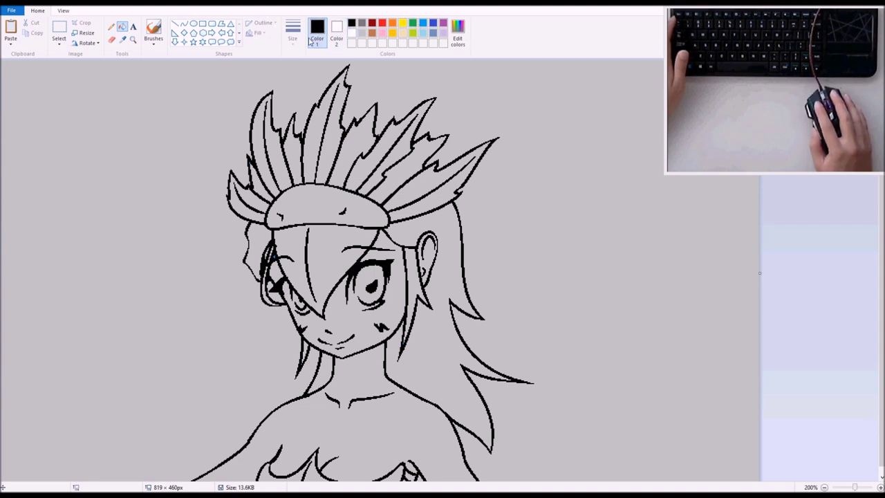
click(337, 31)
click(424, 25)
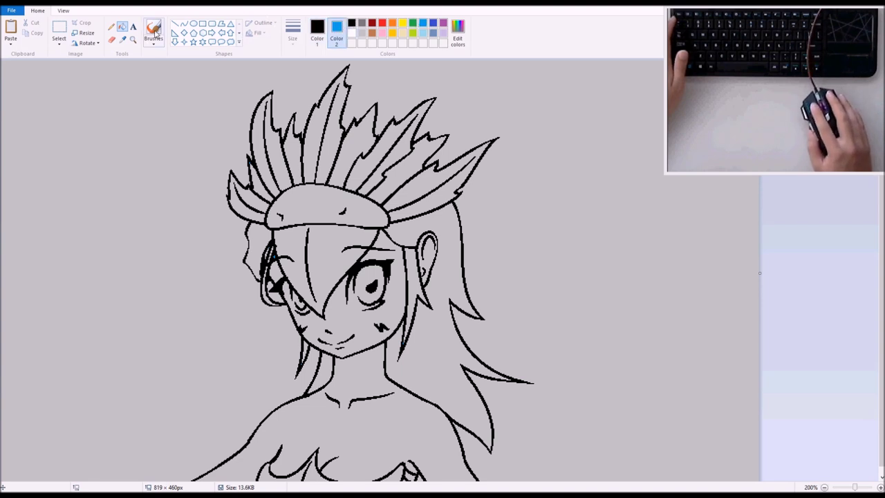
Step: Zoom in on the face and test-recolour the line art blue, restoring it to black
click(134, 40)
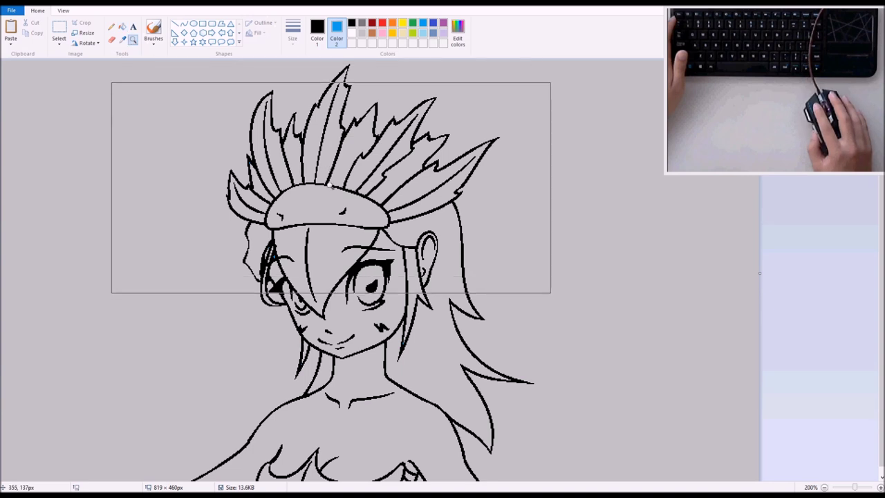
click(318, 246)
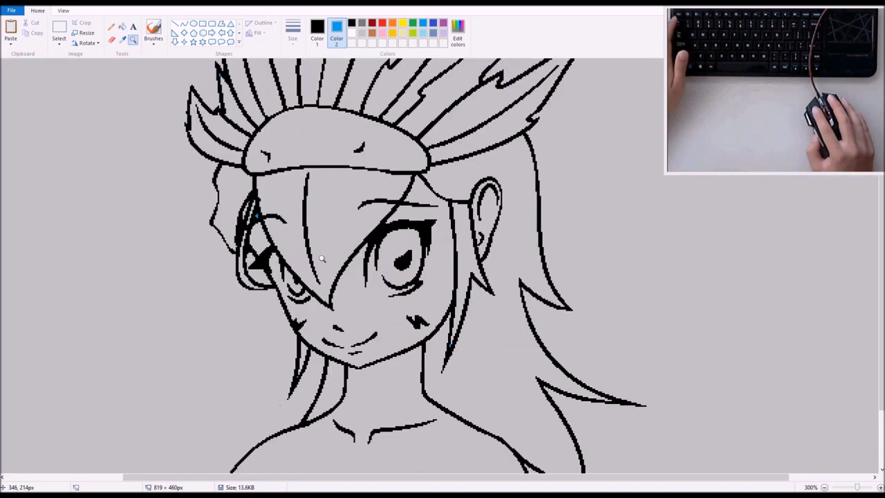
click(122, 27)
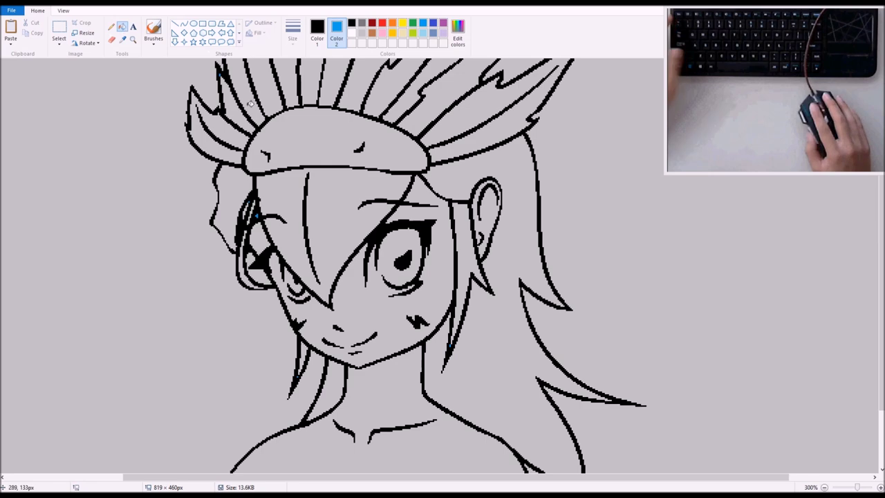
right_click(229, 74)
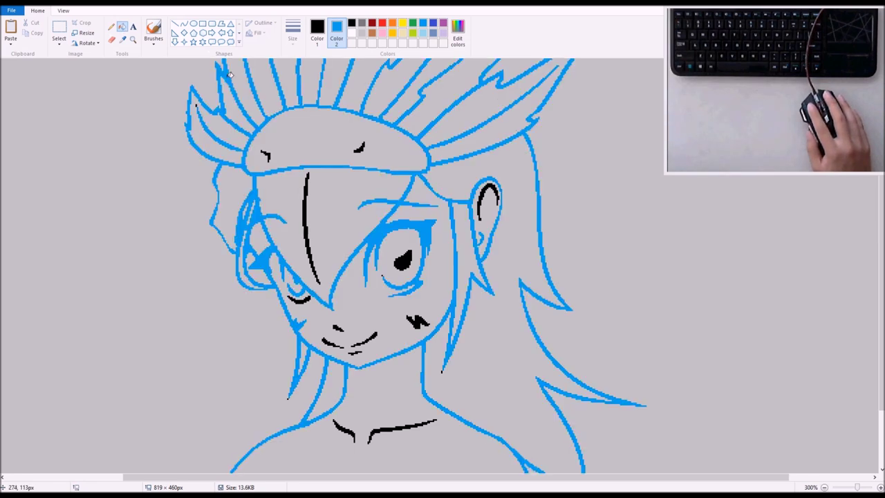
click(230, 74)
right_click(230, 73)
click(229, 73)
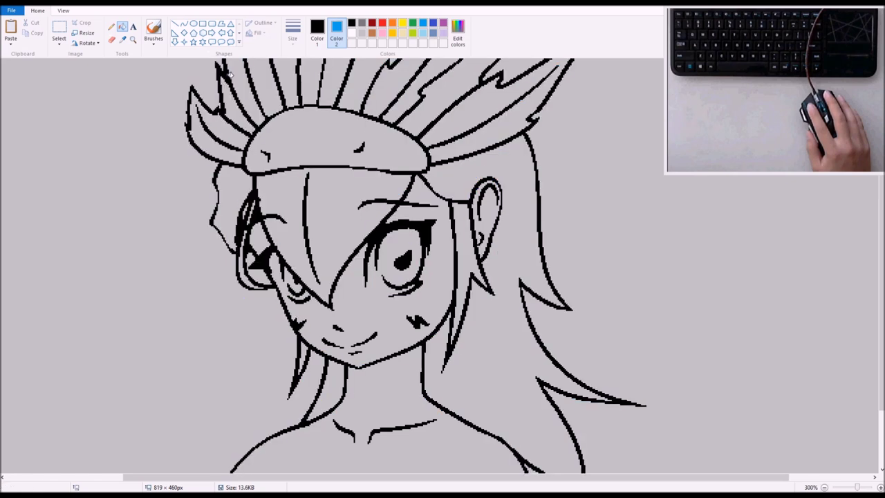
Step: Test-fill a hair strand with the blue secondary colour, then undo it
scroll(503, 155, up, 2)
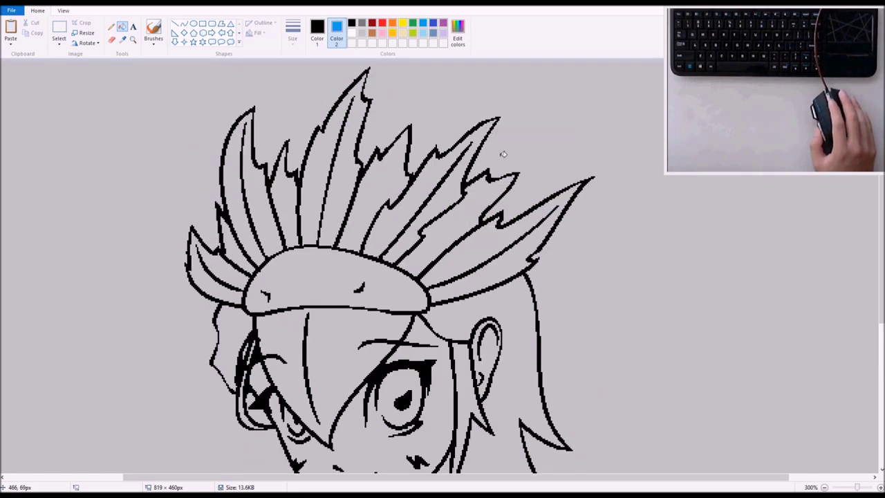
scroll(457, 126, down, 3)
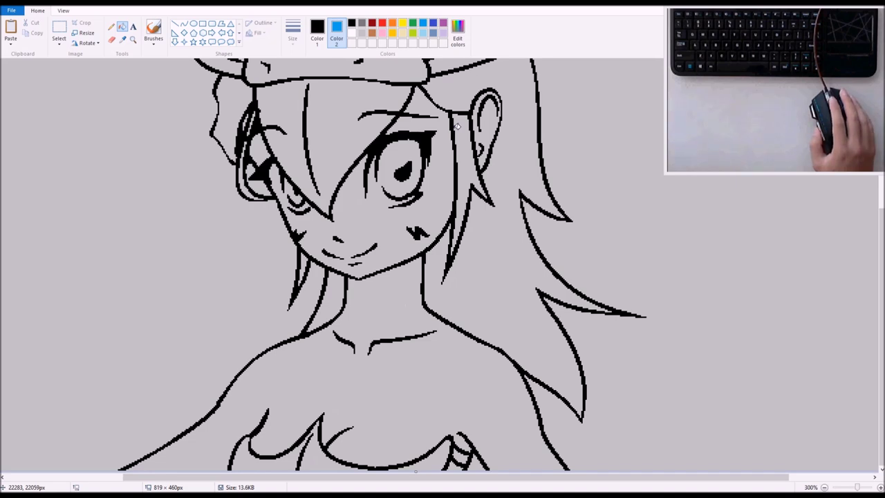
scroll(457, 126, up, 3)
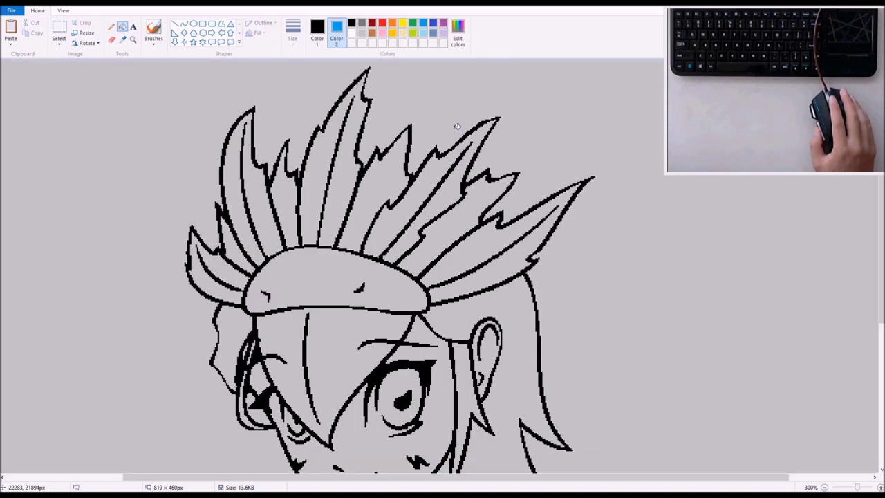
scroll(457, 127, down, 3)
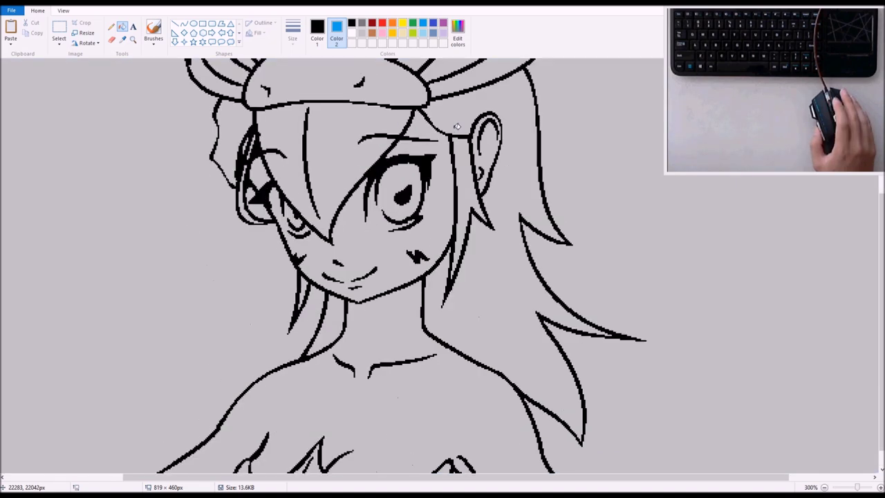
right_click(305, 144)
key(ctrl+z)
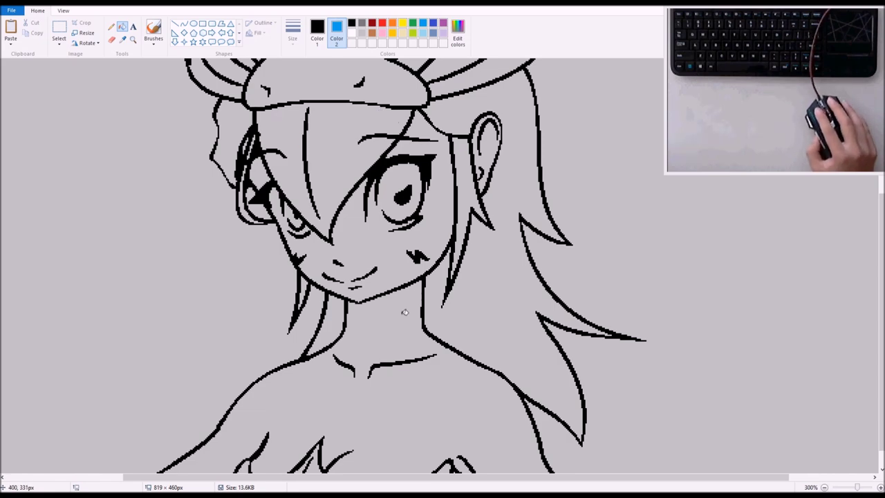
Step: Zoom the view back out to 200% with the Magnifier
scroll(404, 312, down, 1)
scroll(587, 384, up, 3)
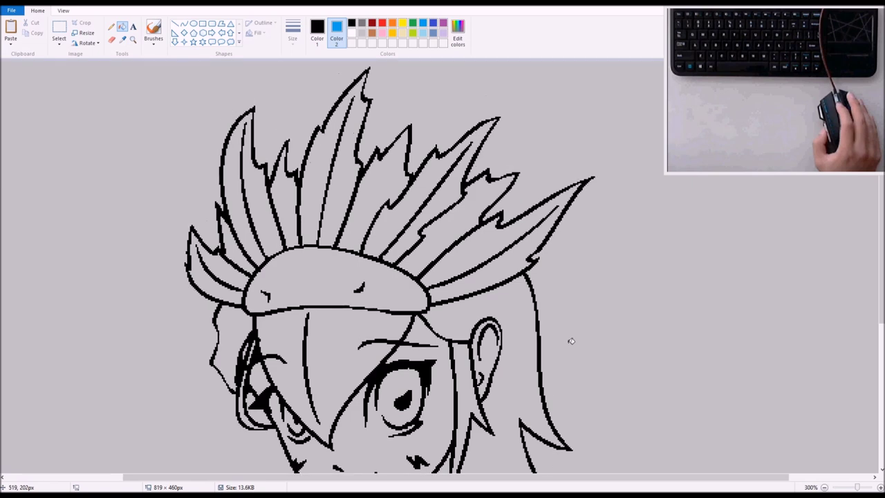
click(133, 39)
right_click(166, 132)
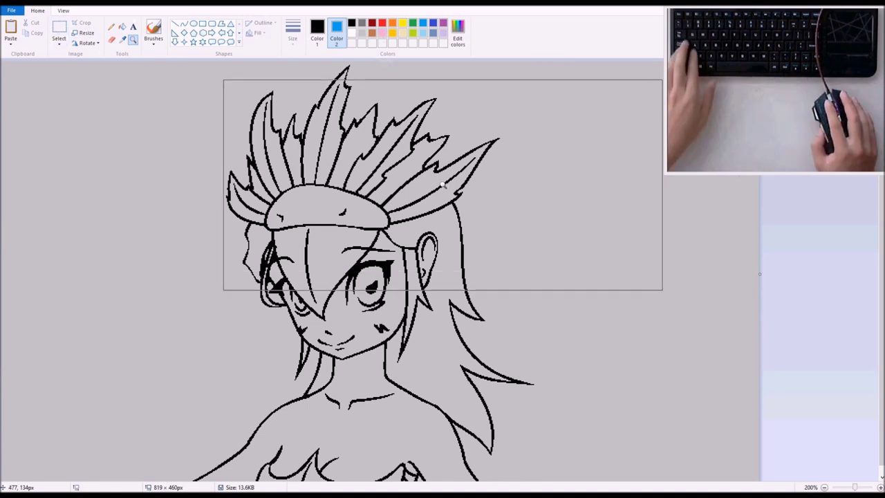
Step: Cut the whole line drawing away, leaving the canvas plain grey
key(ctrl+a)
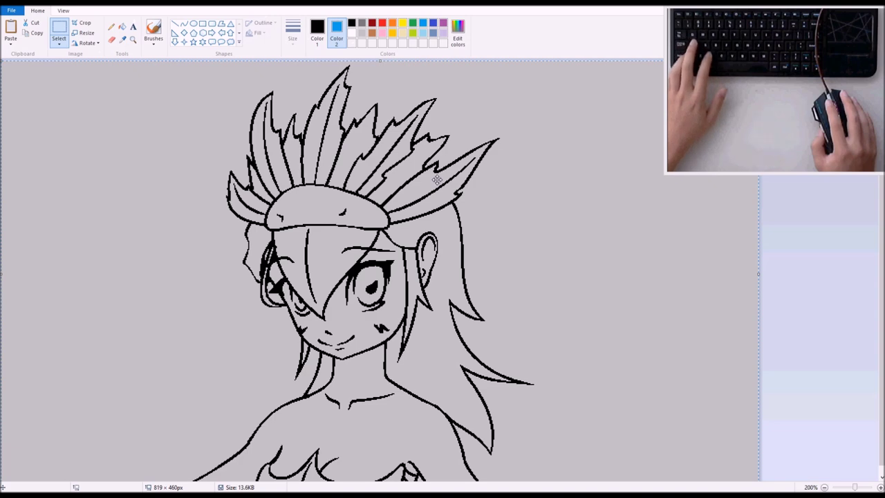
key(Delete)
key(ctrl+z)
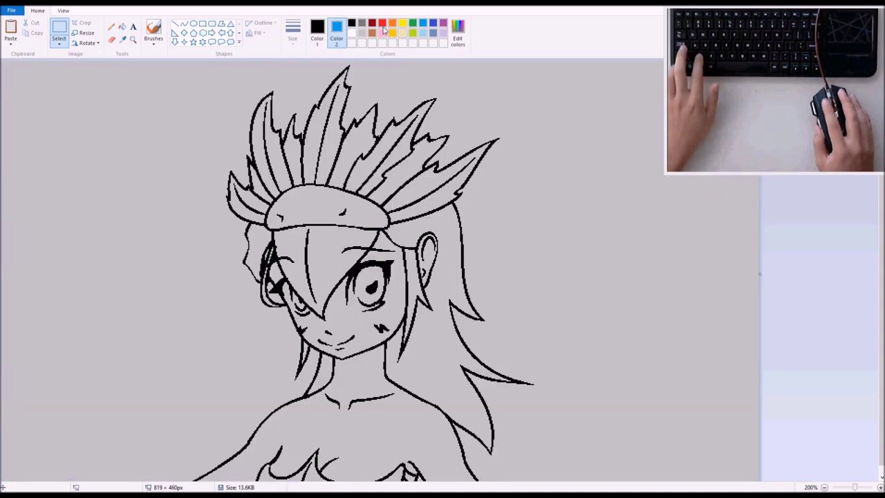
click(360, 35)
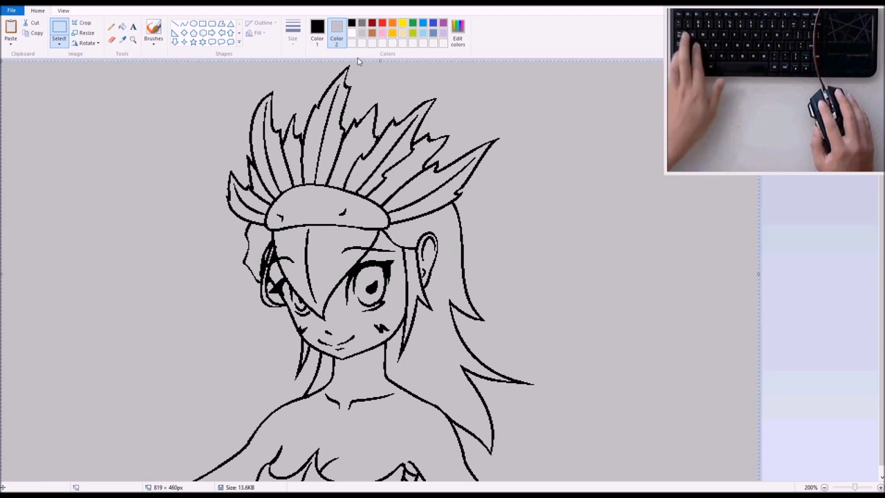
key(ctrl+a)
key(Delete)
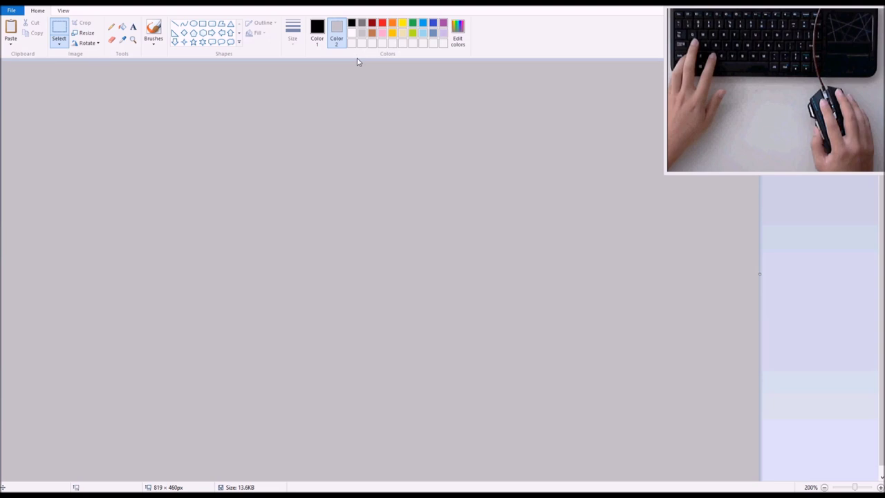
Step: Flood-fill the empty canvas white
click(122, 26)
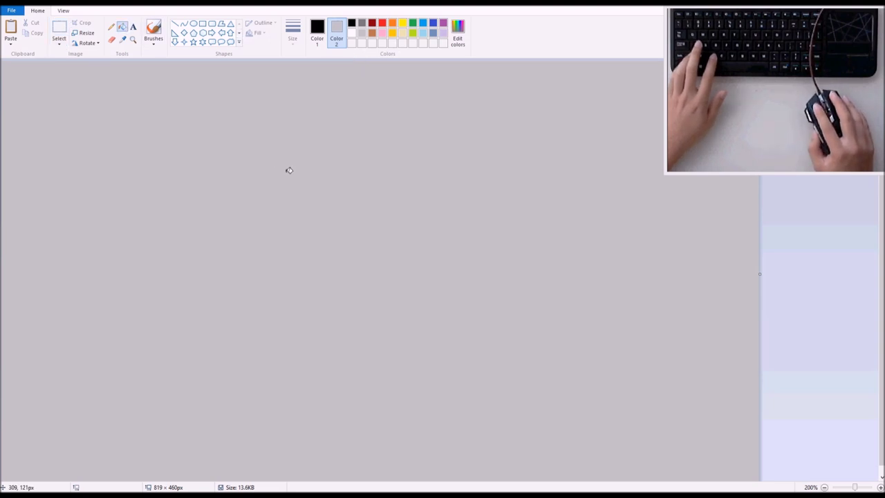
click(351, 33)
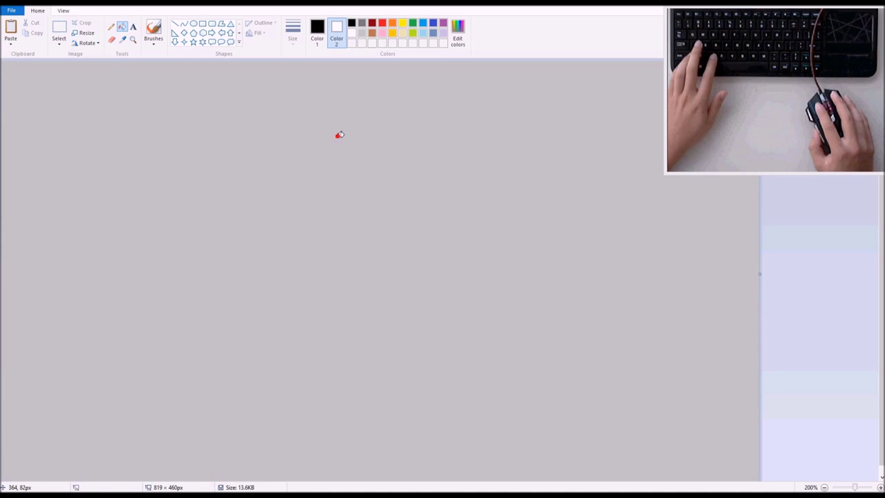
click(340, 134)
right_click(351, 144)
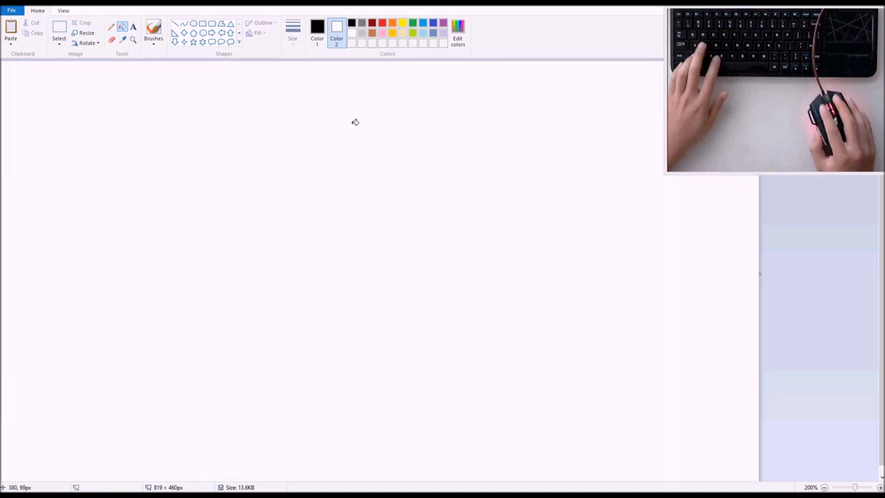
Step: Paste the line drawing back onto the white canvas and drop it in place
key(ctrl+v)
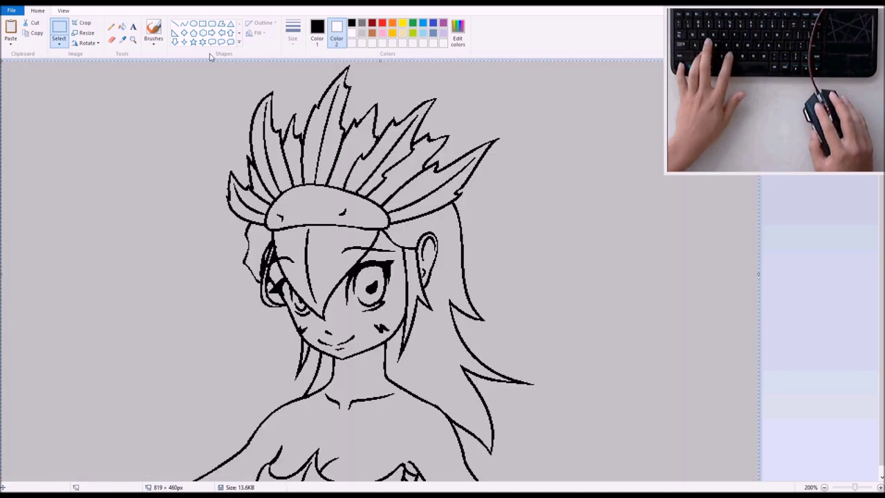
key(ctrl+z)
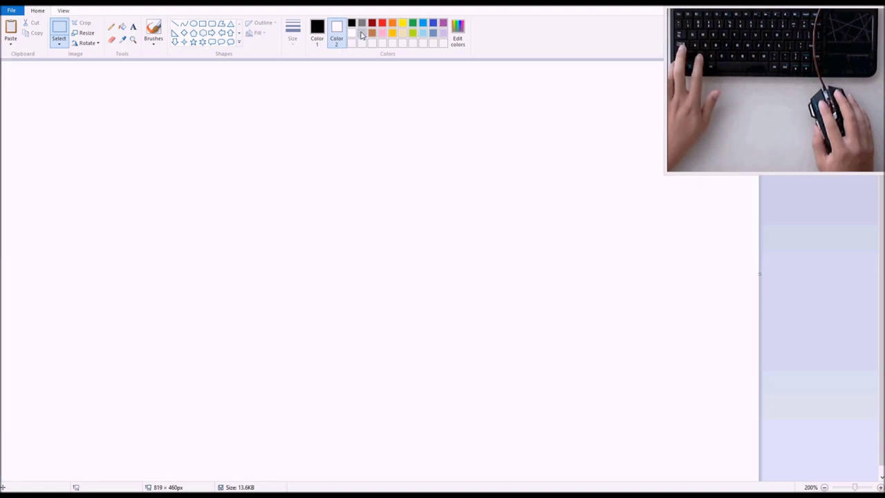
click(361, 33)
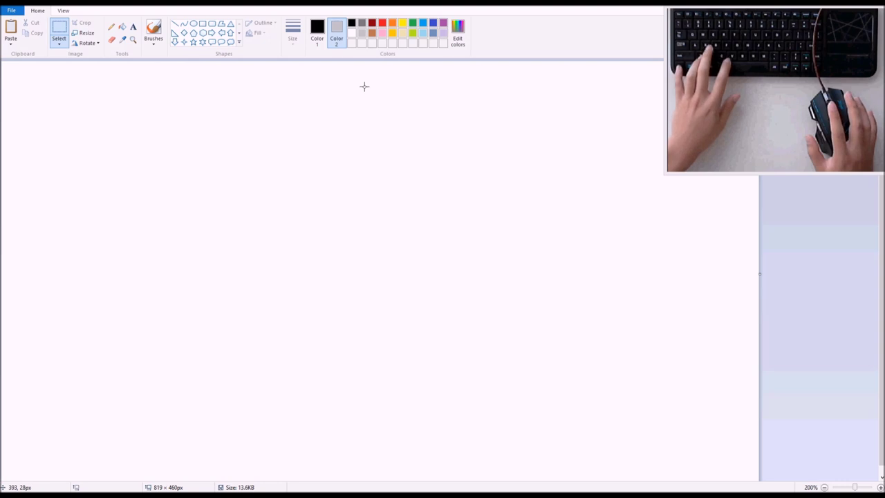
key(ctrl+v)
key(Escape)
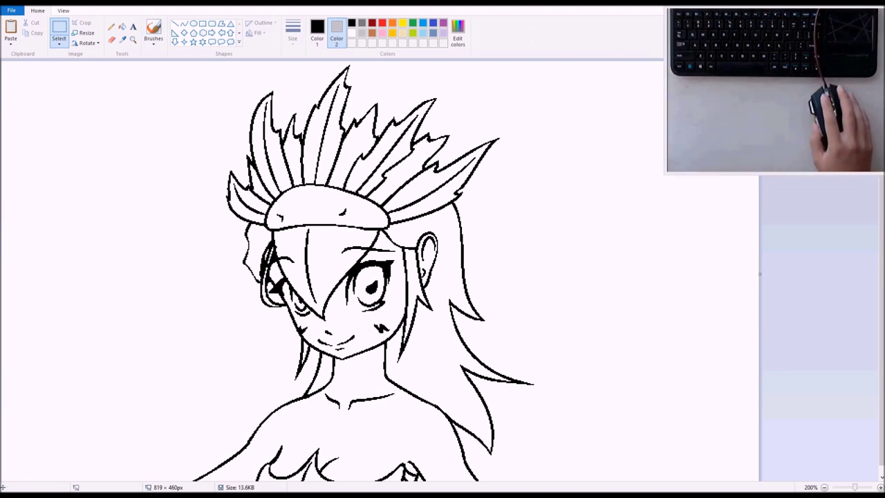
scroll(415, 337, down, 1)
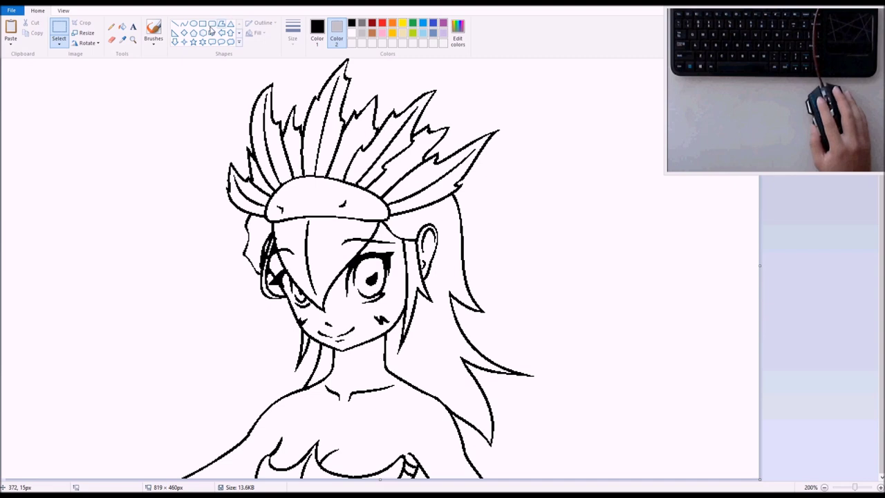
click(122, 26)
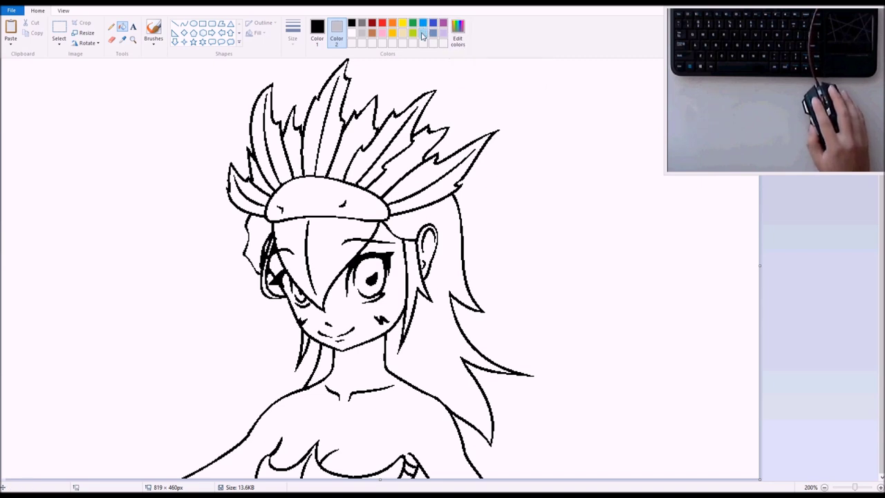
Step: Fill the headband with the darker blue from the palette
click(340, 187)
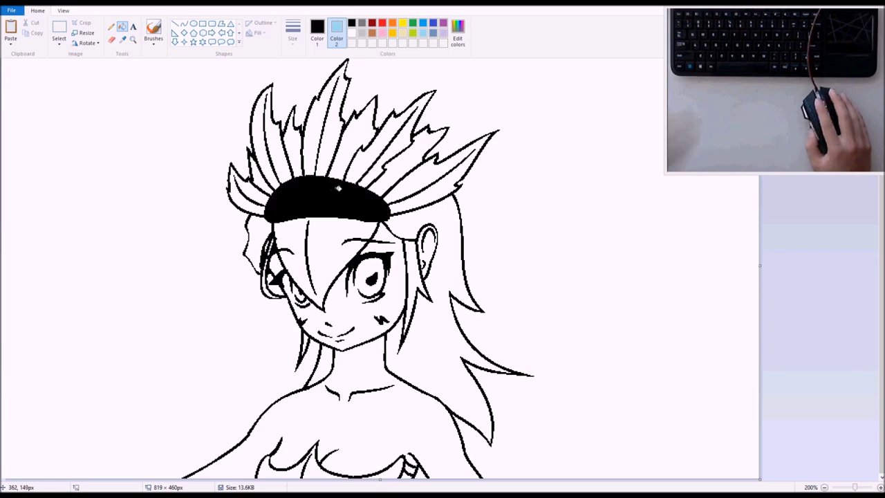
key(ctrl+z)
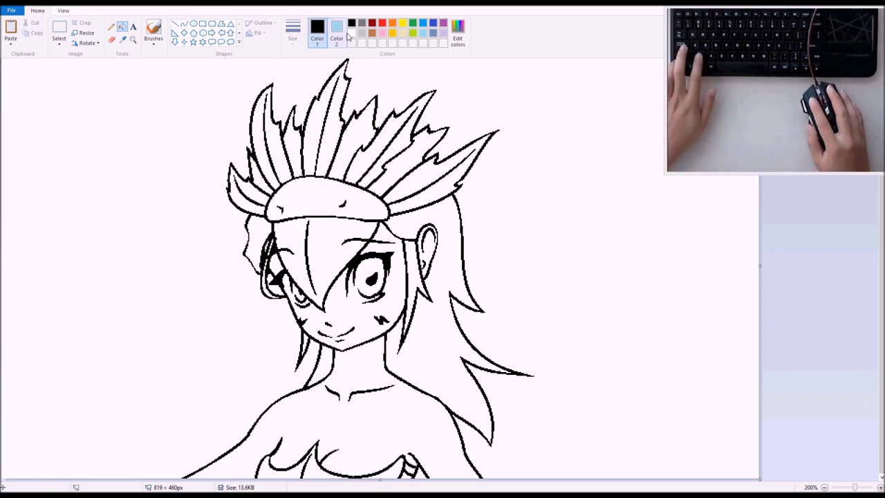
click(351, 34)
click(317, 31)
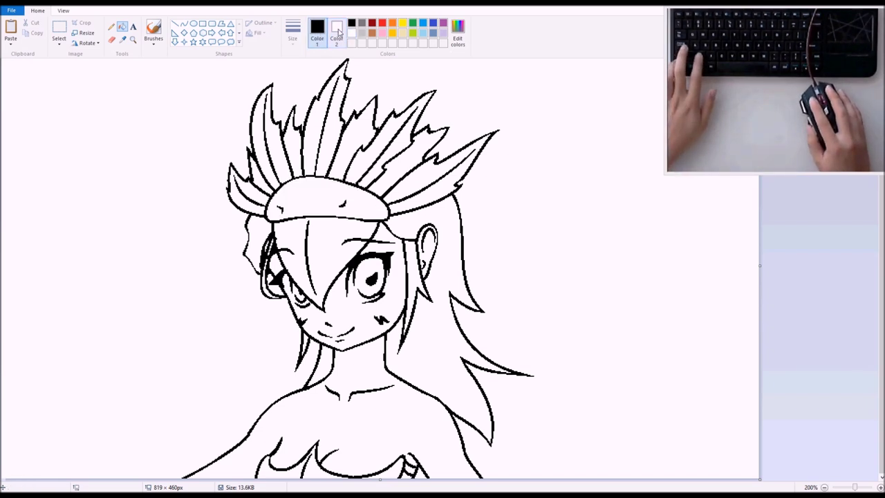
click(422, 33)
click(356, 193)
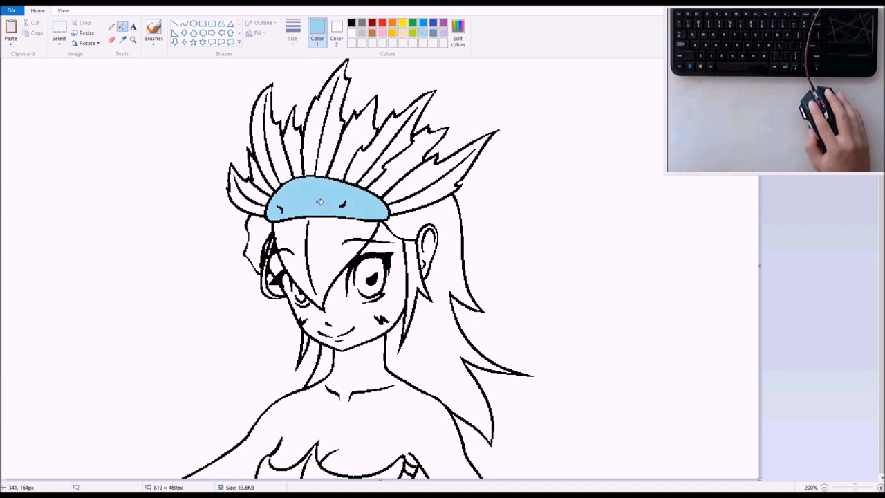
click(422, 23)
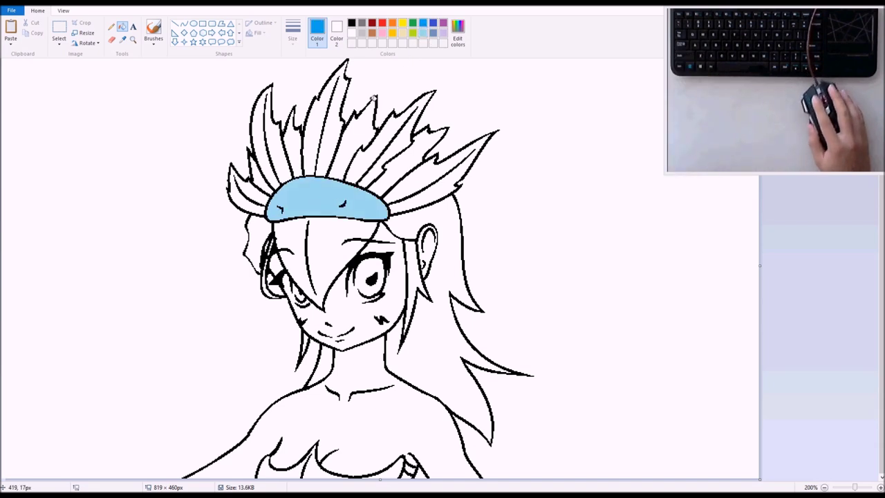
click(315, 192)
Step: Fill all nine headdress feathers light blue and choose light tan as the next colour
click(422, 33)
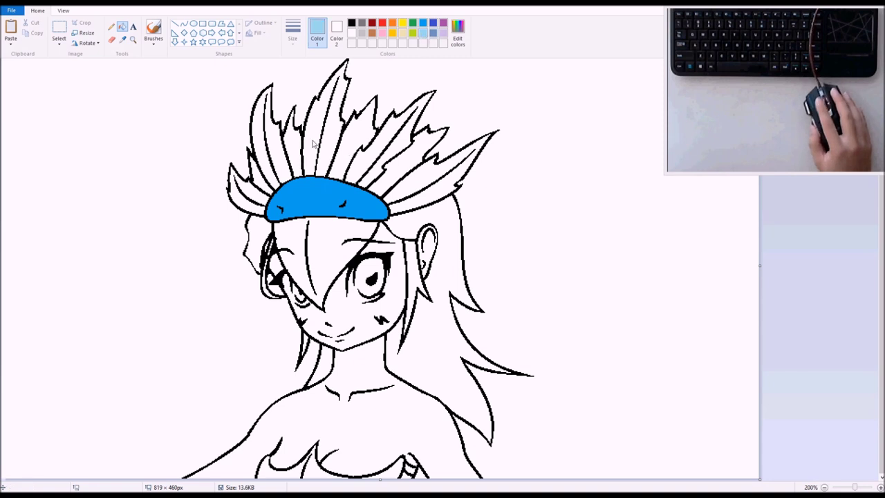
click(256, 200)
click(263, 178)
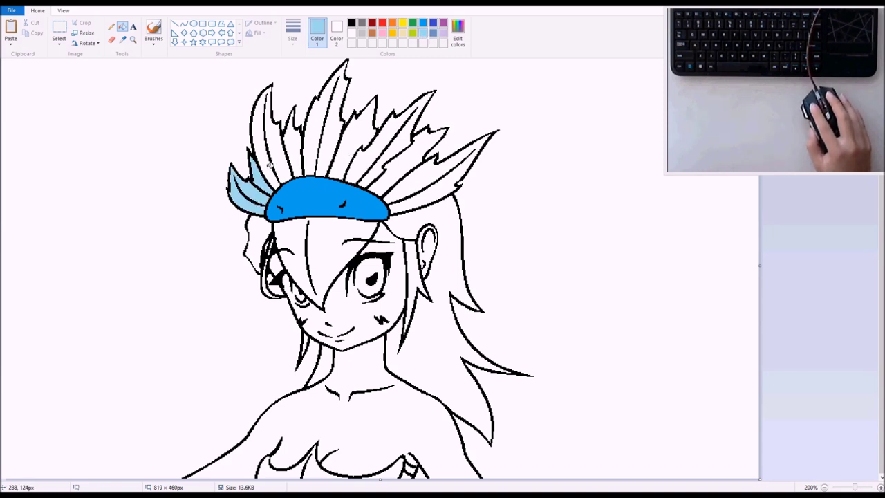
click(270, 165)
click(292, 148)
click(313, 138)
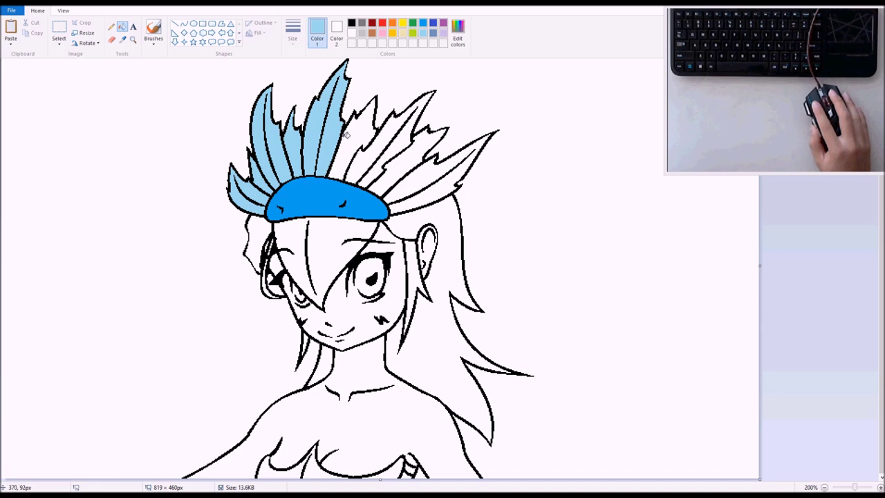
click(349, 139)
click(362, 163)
click(414, 174)
click(422, 193)
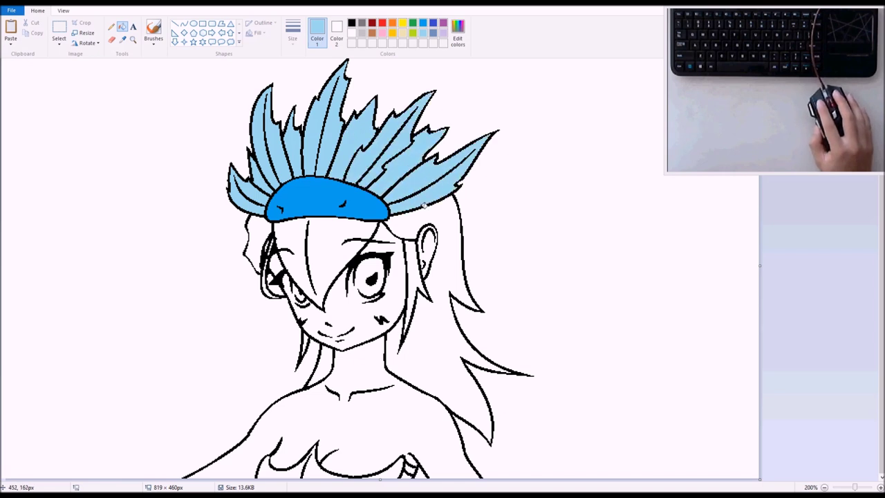
click(403, 32)
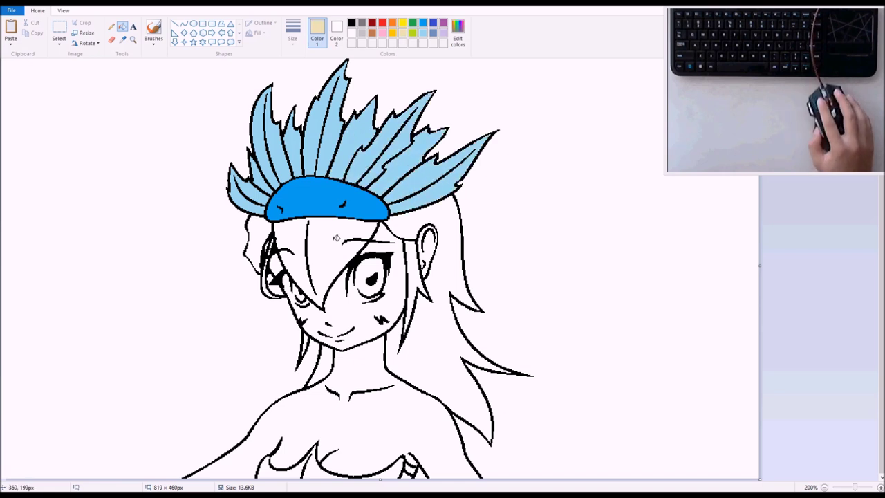
click(459, 43)
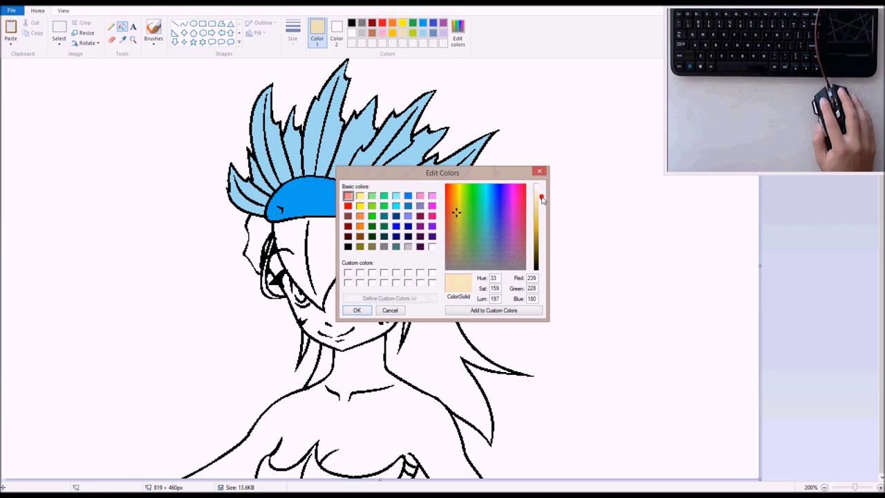
Step: Mix a pale beige skin tone, save it as a custom colour, and fill the face, neck and chest
drag(542, 199, 542, 197)
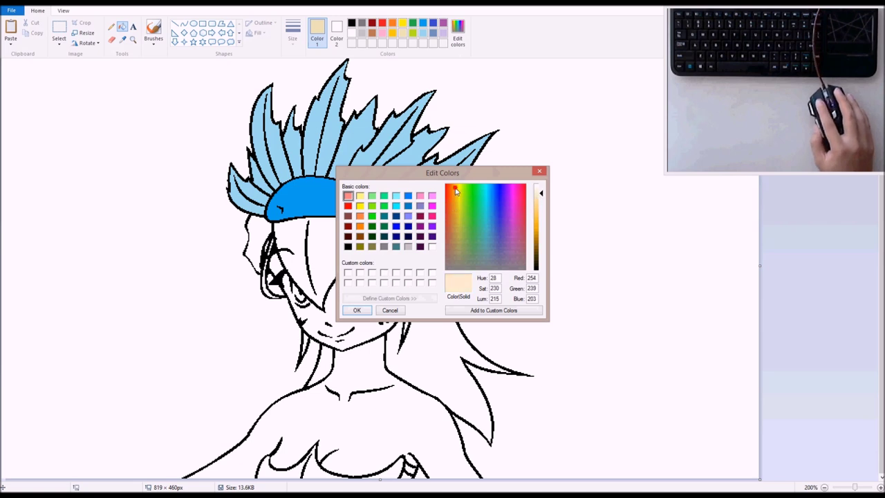
drag(455, 192, 455, 208)
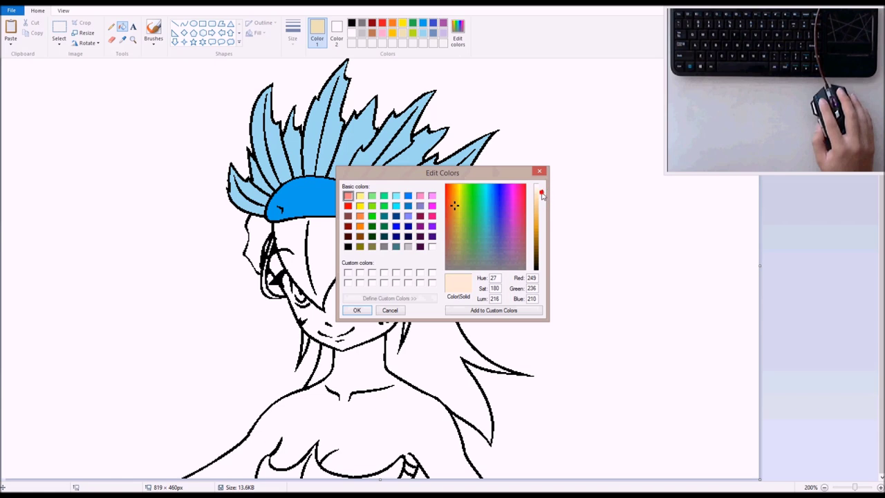
mouse_move(540, 195)
mouse_down()
mouse_move(543, 223)
mouse_move(543, 199)
mouse_up()
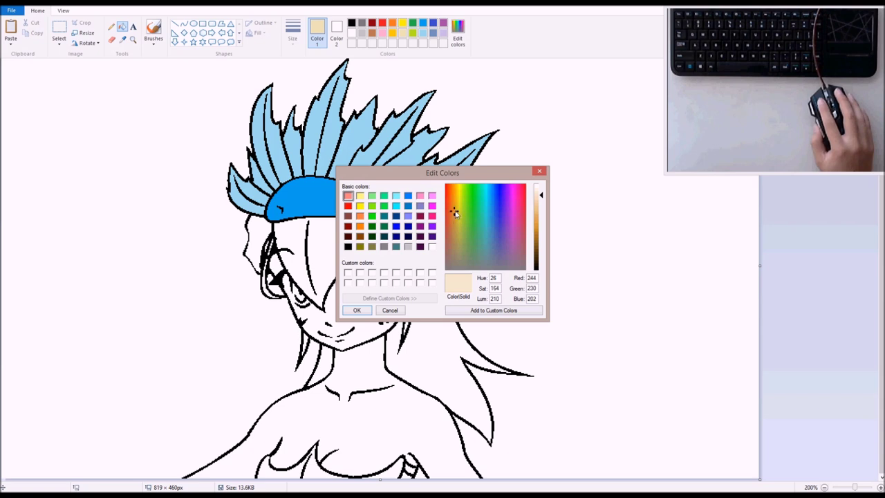
click(483, 311)
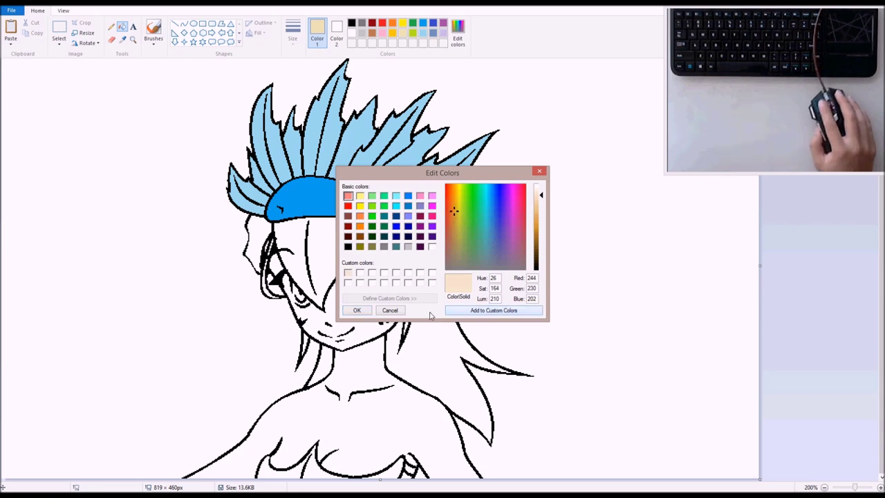
click(367, 311)
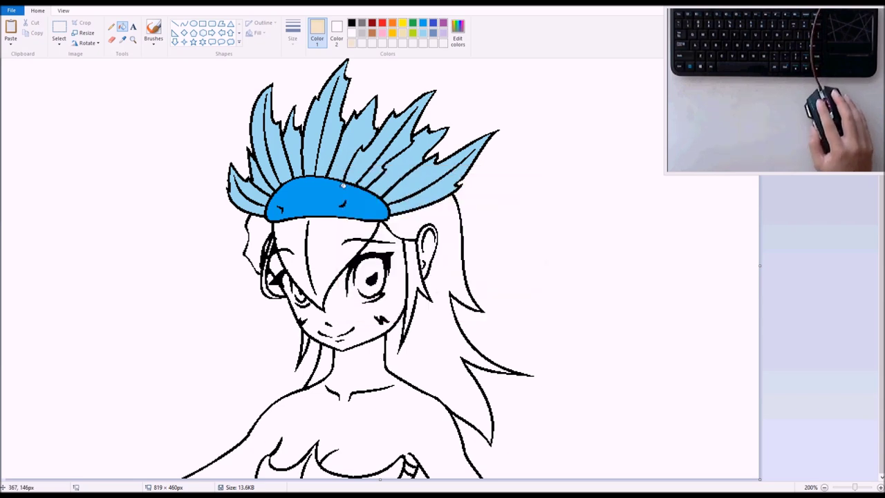
click(360, 320)
click(365, 363)
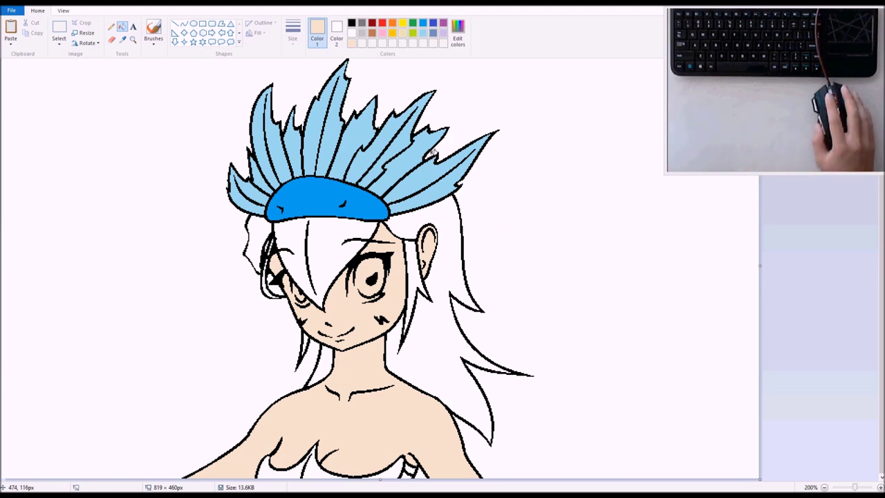
Step: Mix a pale yellow in an empty custom slot and make it the drawing colour
click(457, 33)
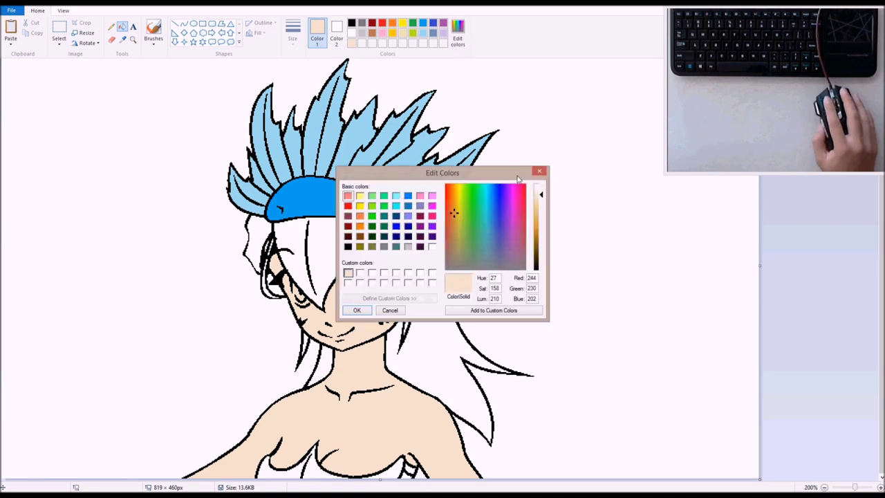
click(359, 274)
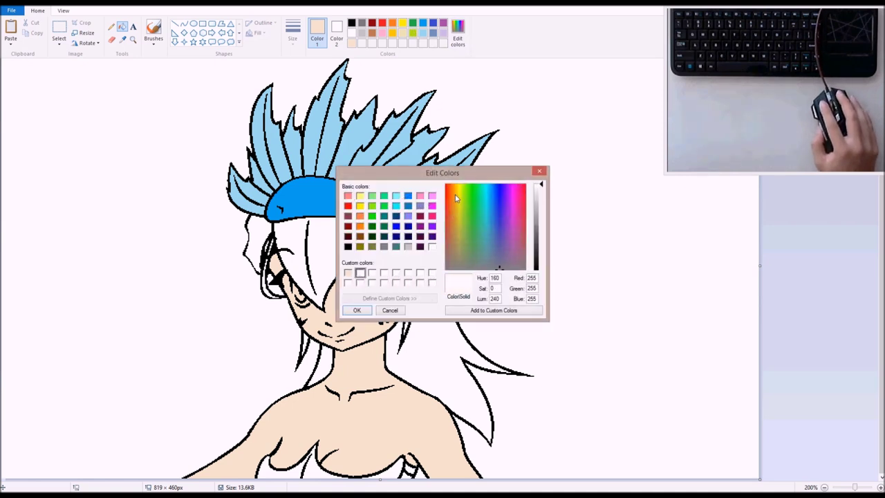
click(457, 189)
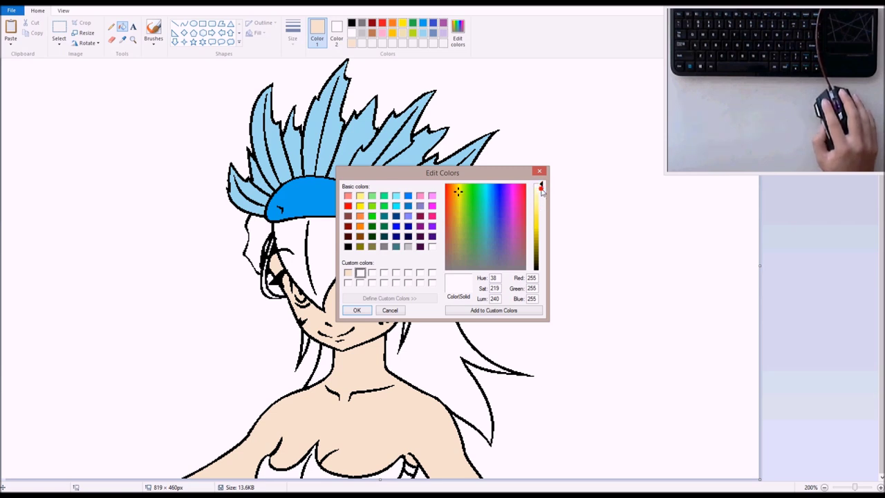
mouse_move(535, 213)
mouse_down()
mouse_move(540, 237)
mouse_move(540, 209)
mouse_up()
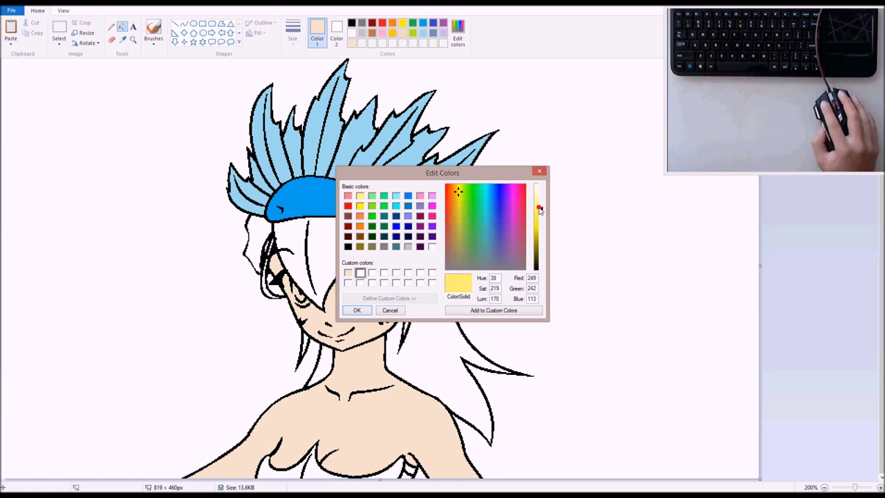
click(476, 313)
click(358, 312)
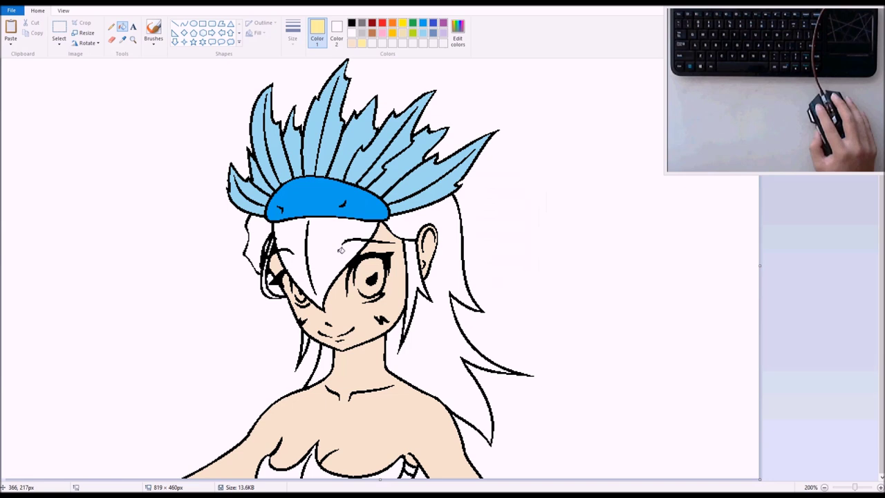
Step: Fill the bangs and both halves of the chest top pale yellow, then sample the headdress light blue
click(336, 246)
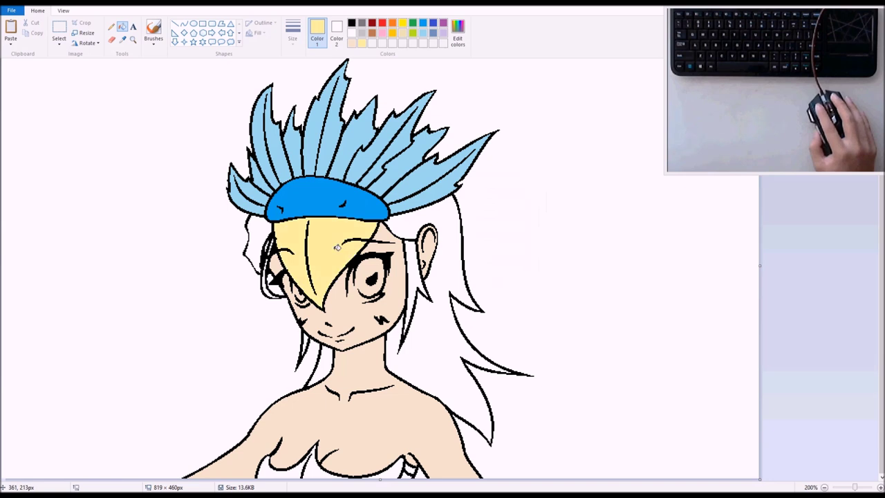
click(299, 473)
click(393, 472)
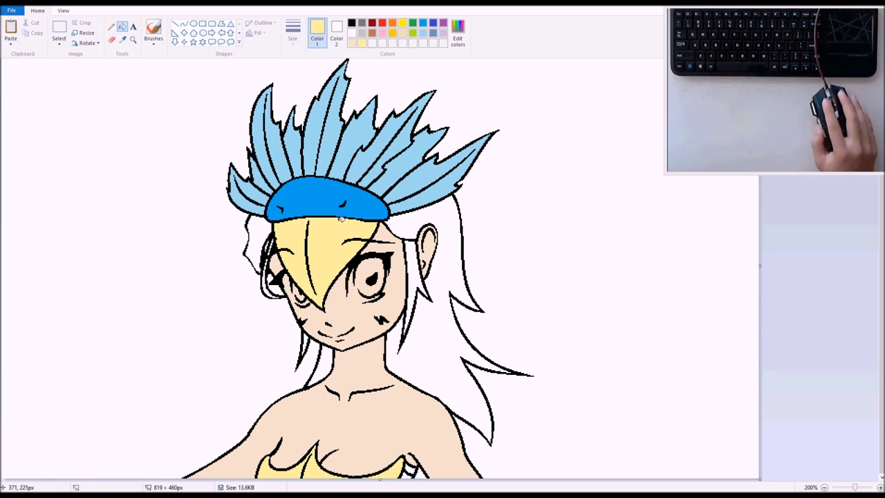
click(122, 40)
click(318, 134)
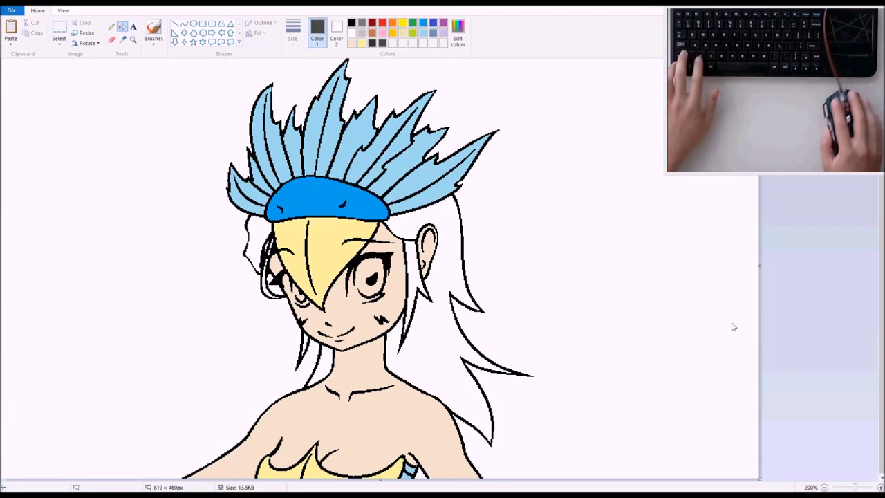
Step: Fill the two hair strands beside the headband dark grey
click(387, 274)
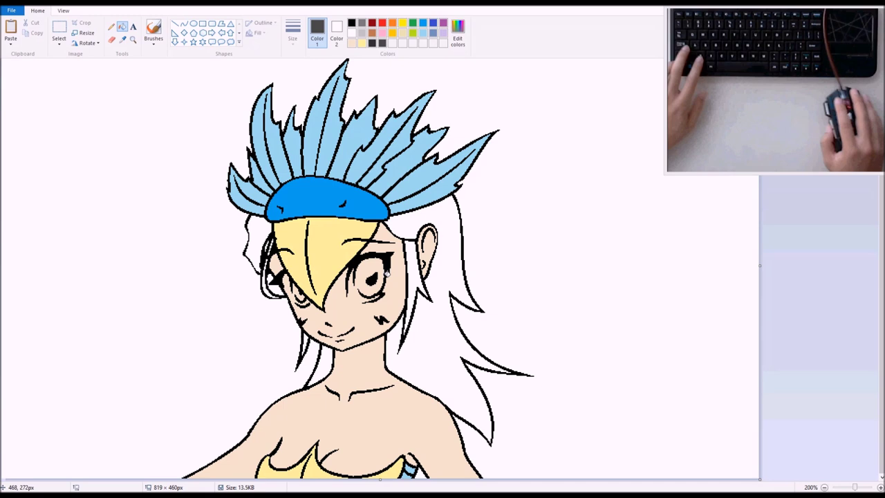
click(256, 235)
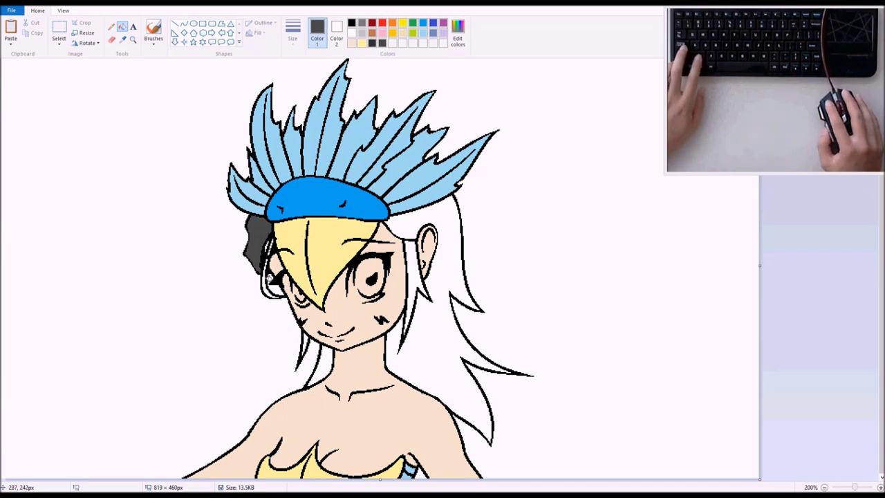
click(269, 287)
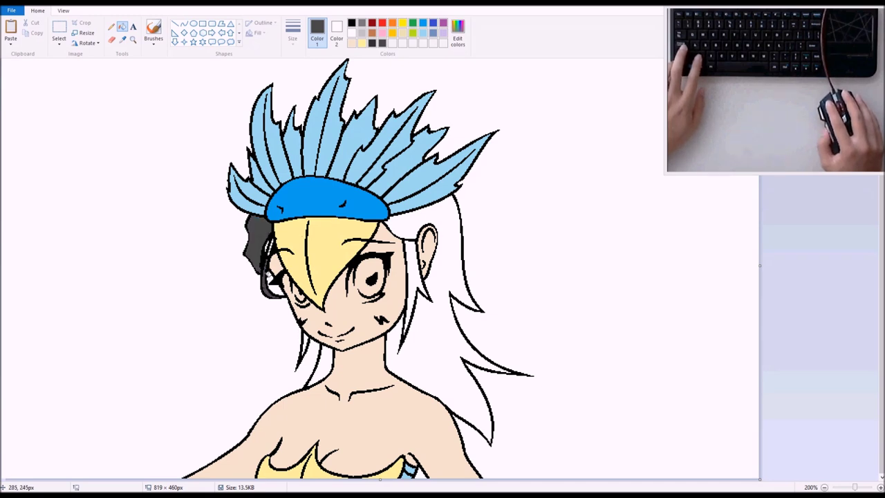
click(133, 39)
click(425, 282)
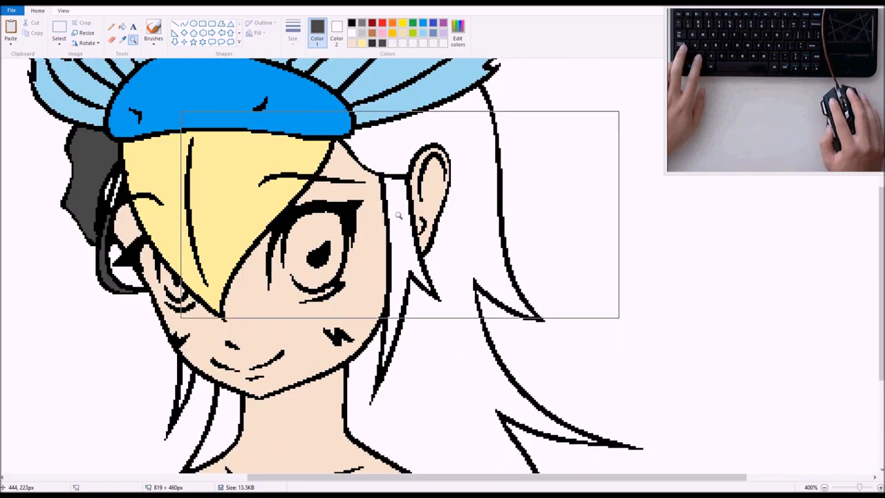
Step: Fill the remaining hair beside the face, on the right and along the neck dark grey
click(110, 26)
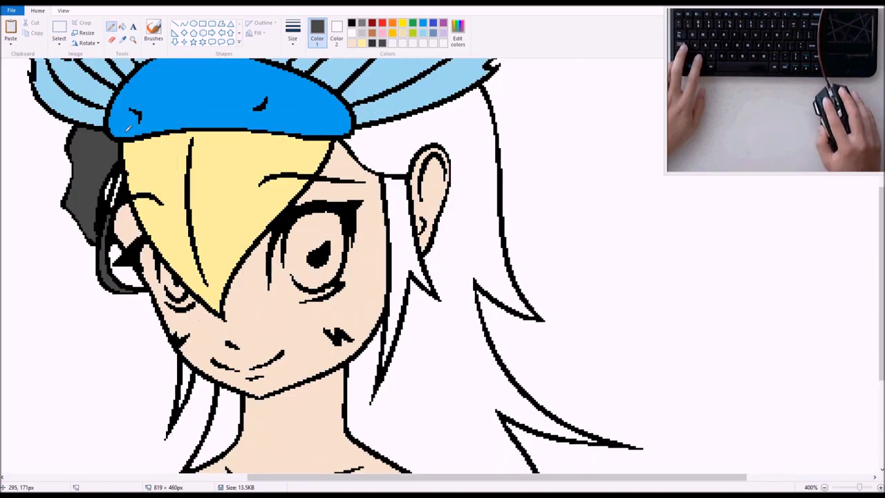
click(121, 26)
click(124, 177)
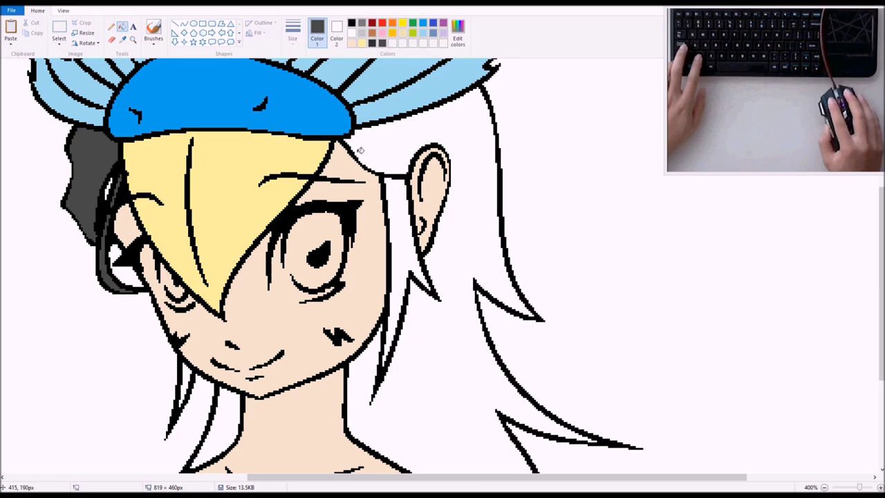
click(421, 137)
click(406, 210)
scroll(358, 227, down, 3)
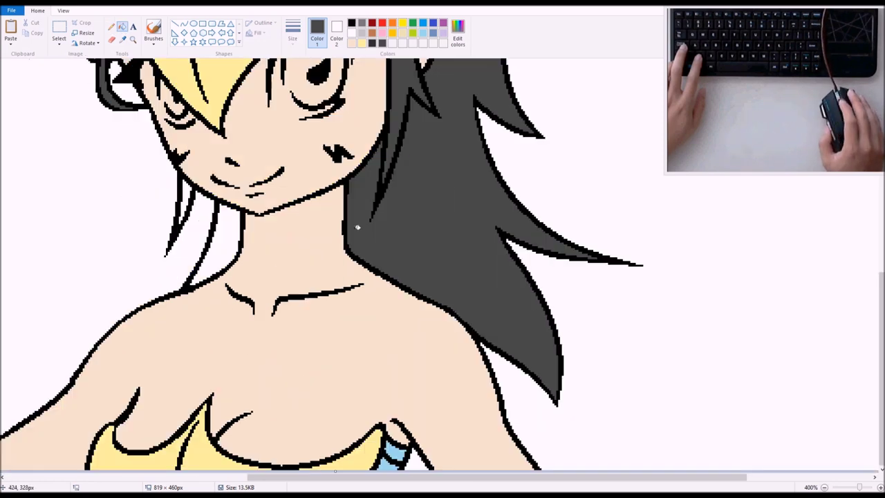
click(184, 202)
click(231, 235)
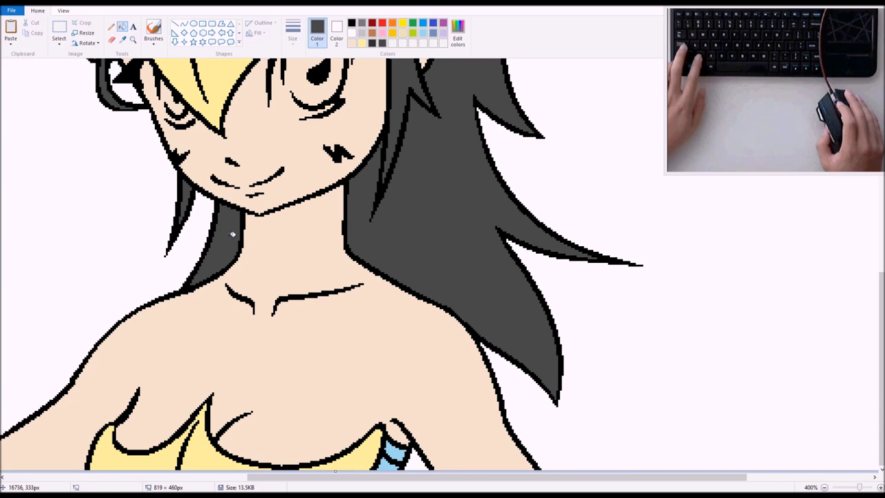
scroll(232, 234, up, 5)
scroll(232, 235, down, 3)
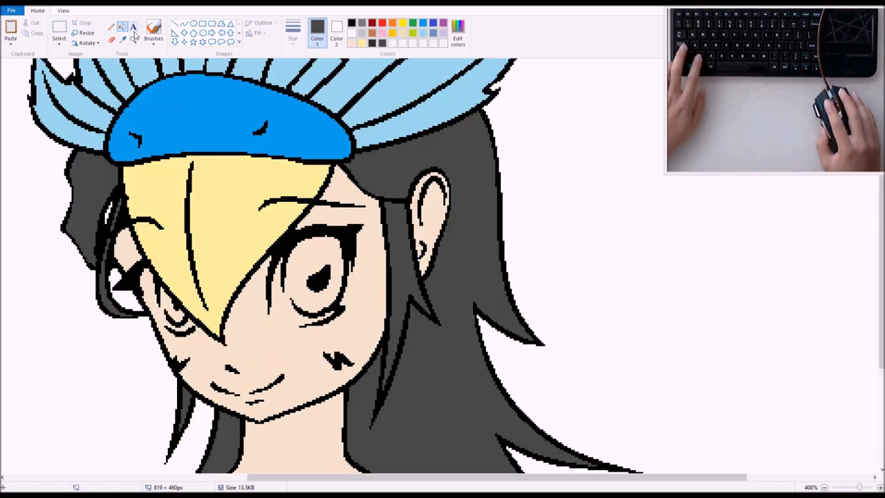
Step: Sample the skin tone from the face with the Color picker
click(122, 39)
click(125, 241)
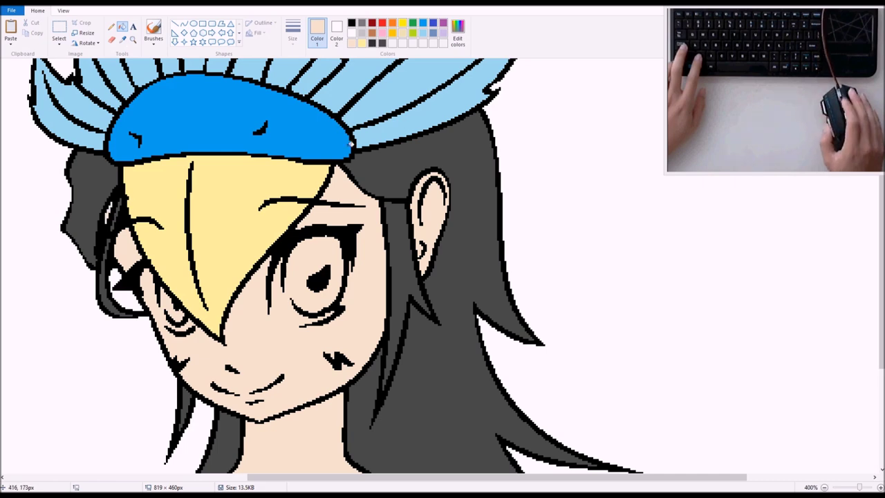
scroll(351, 144, up, 3)
scroll(350, 144, down, 2)
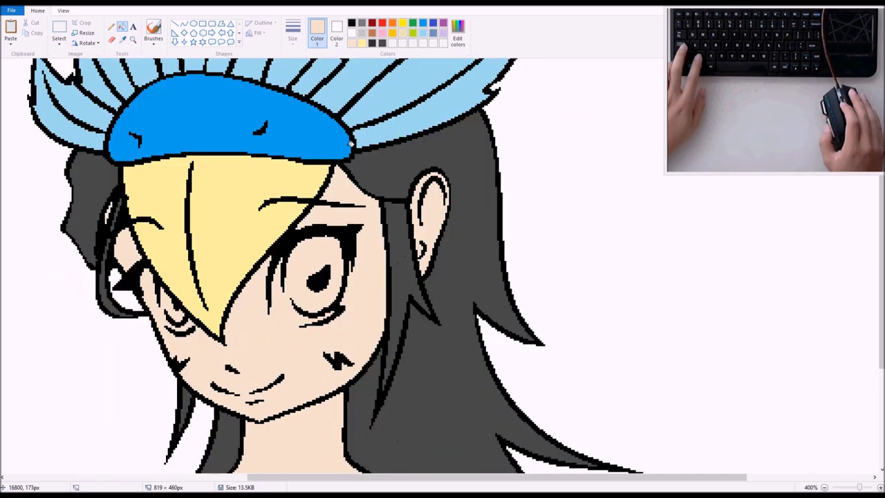
Step: Mix a slightly darkened off-white and save it as a custom drawing colour
click(350, 33)
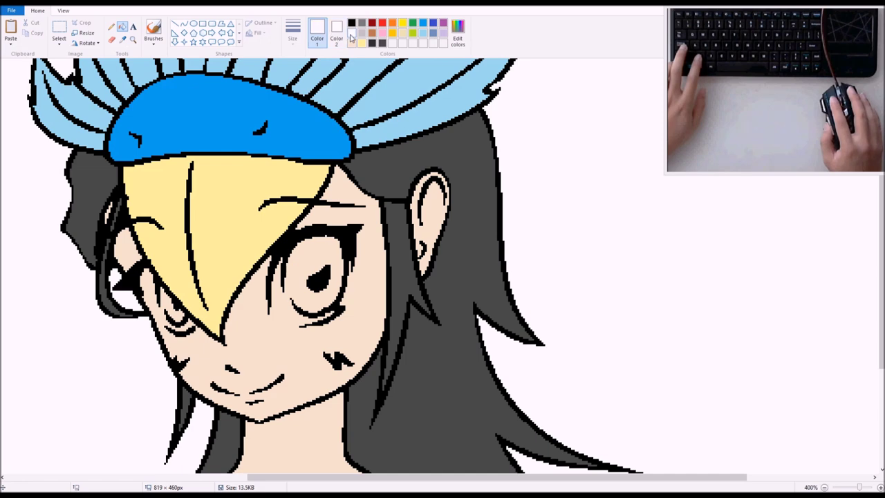
click(457, 34)
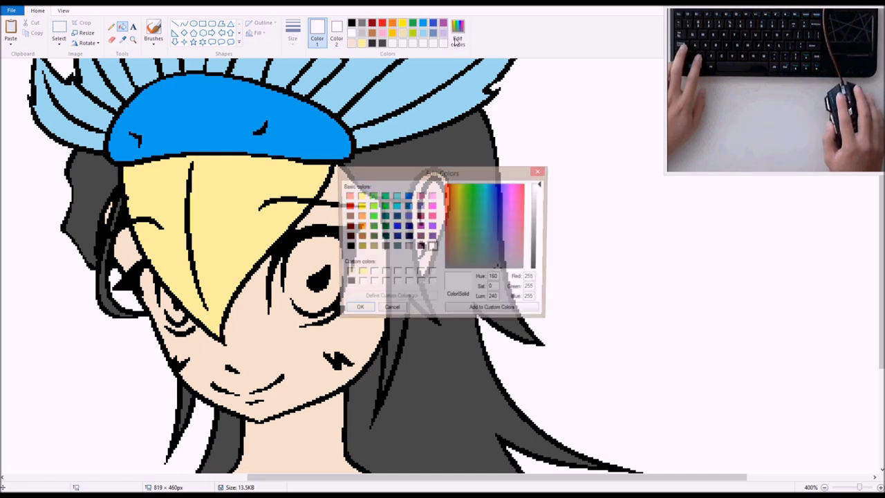
click(542, 188)
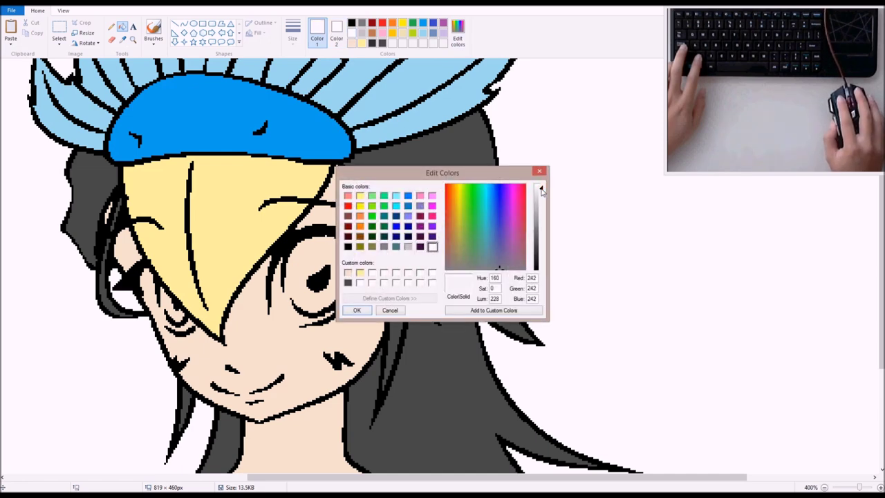
click(495, 310)
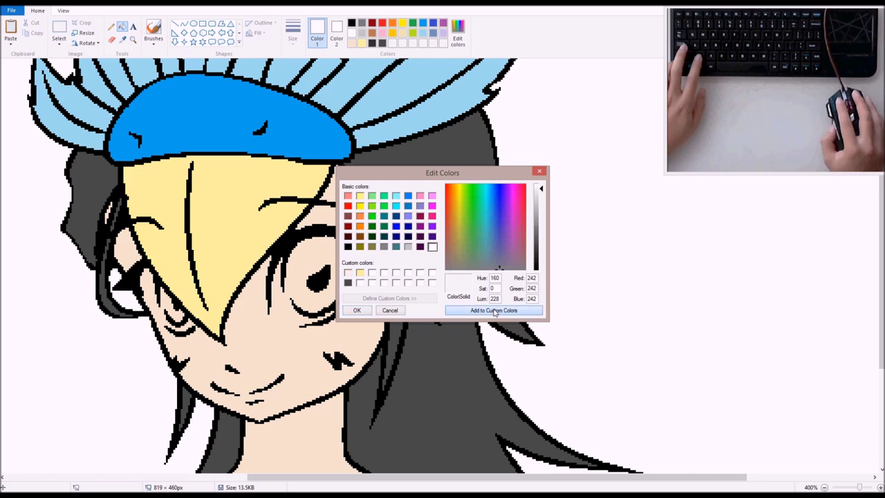
click(367, 312)
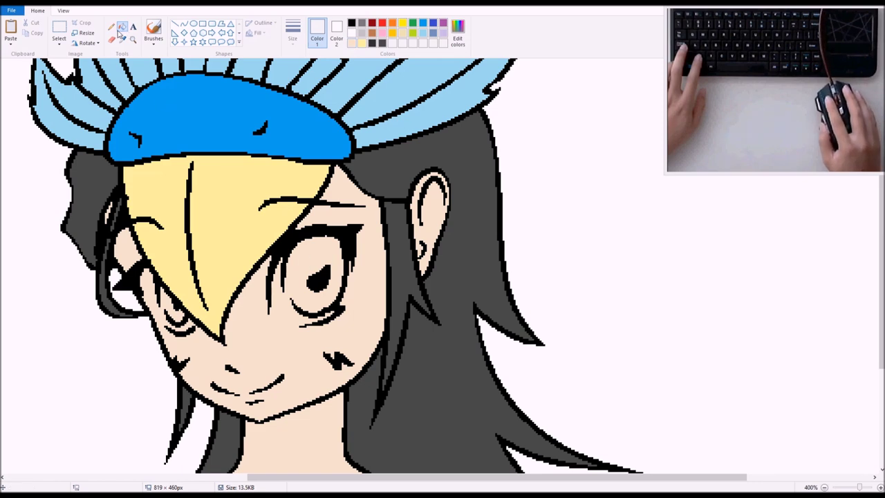
Step: Draw thin straight lines closing the lower edge of the large right eye
click(184, 23)
click(291, 40)
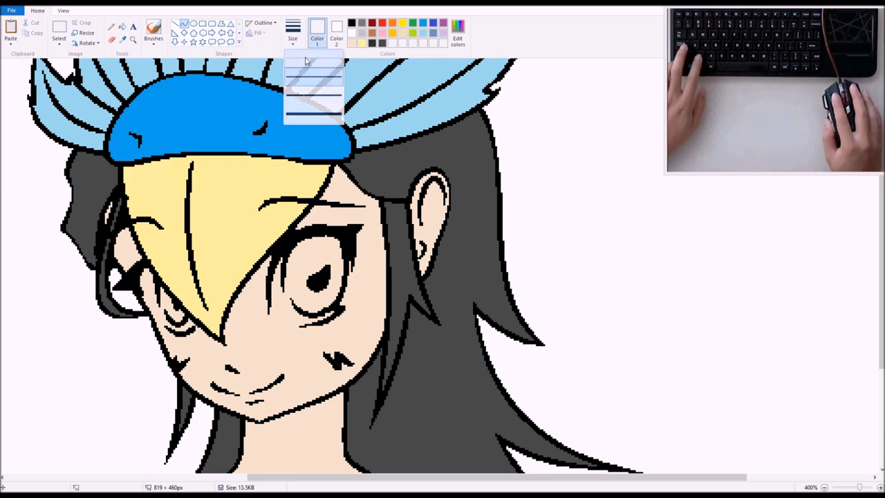
click(314, 59)
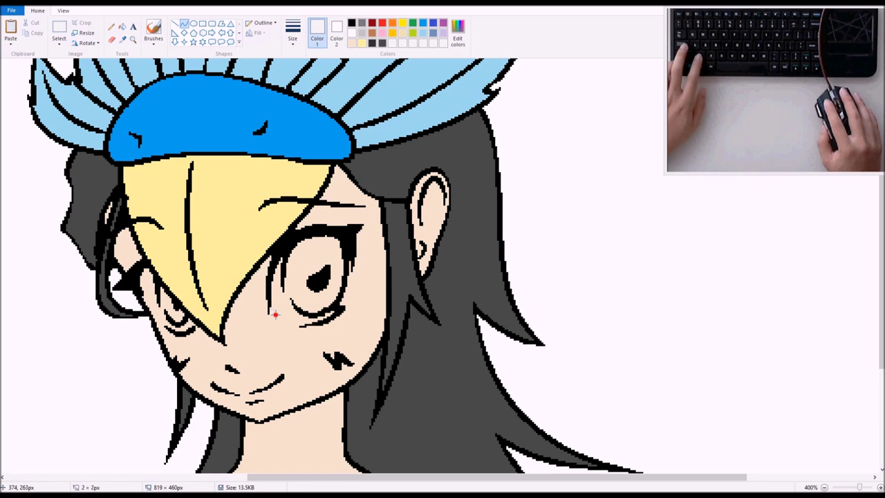
drag(271, 313, 291, 319)
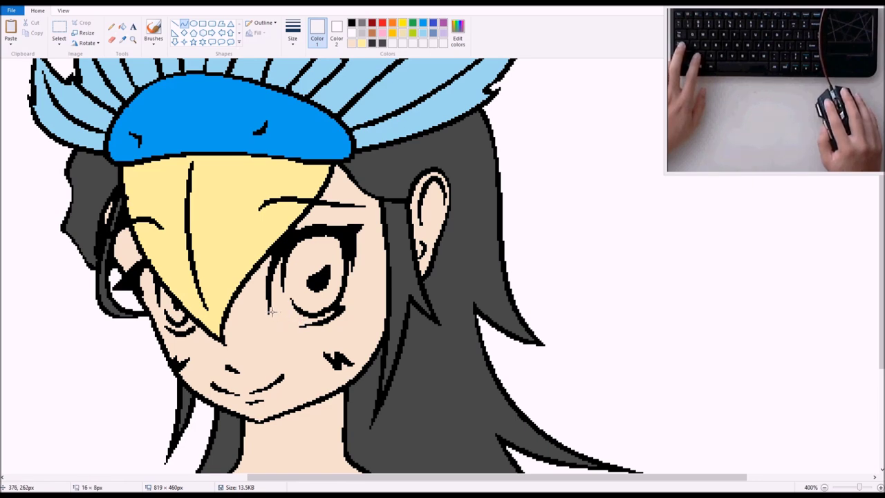
drag(269, 311, 299, 323)
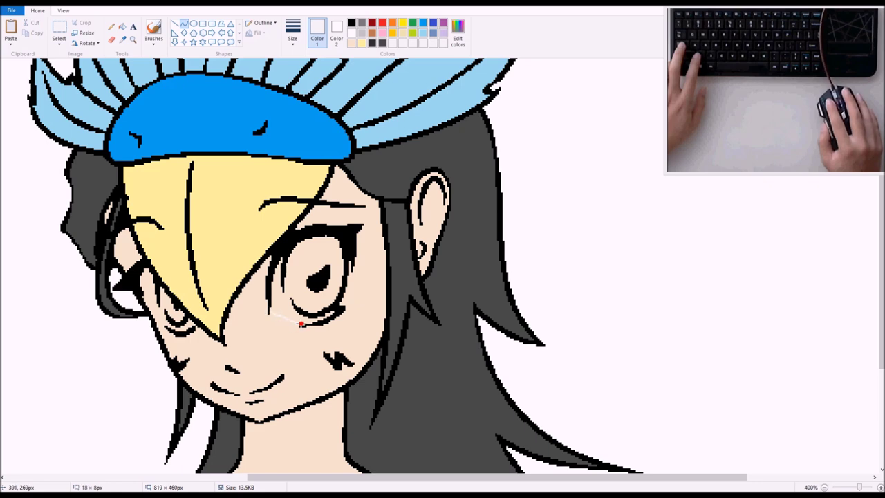
drag(285, 318, 273, 327)
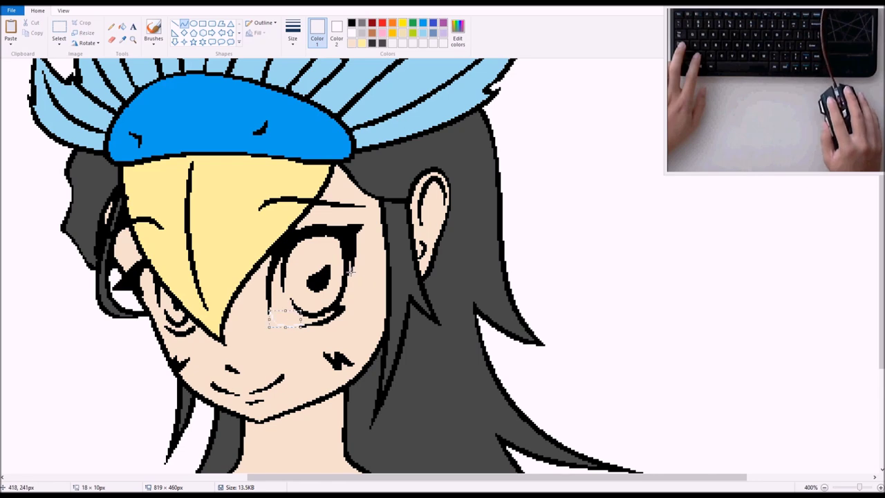
drag(351, 271, 344, 302)
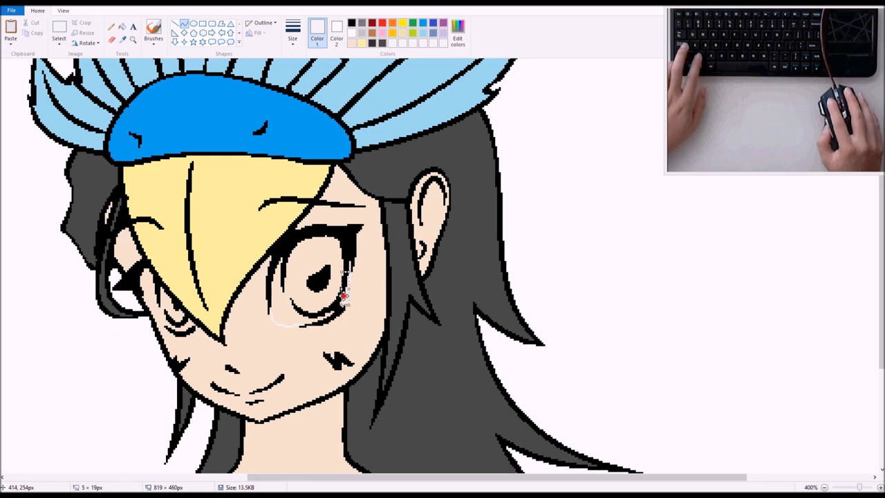
click(359, 300)
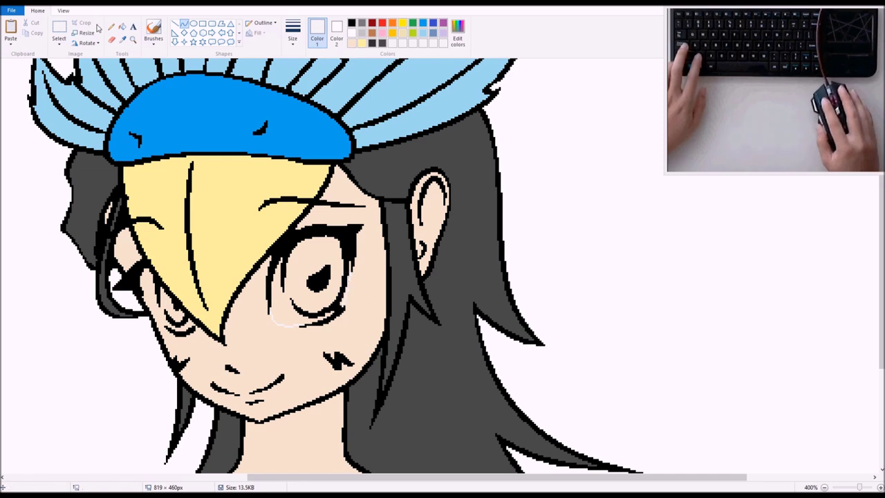
Step: Fill the large eye's white area, including the leftover pixel at its edge
click(122, 27)
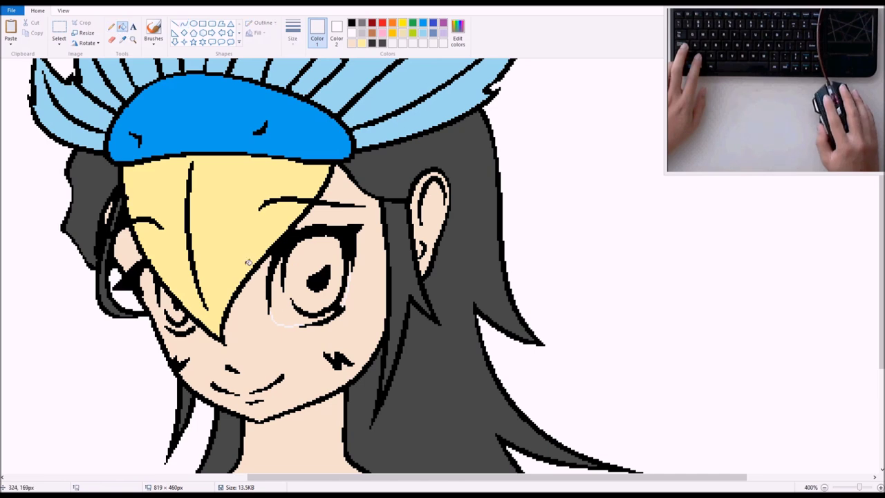
click(290, 313)
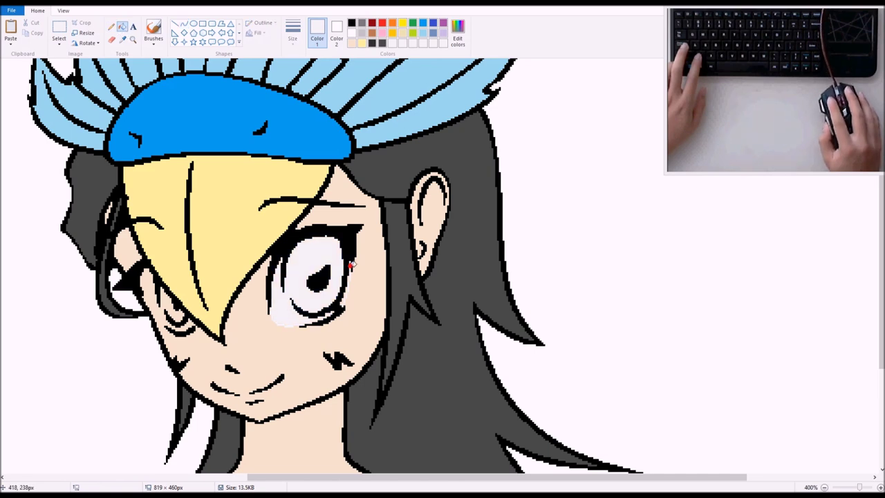
click(351, 264)
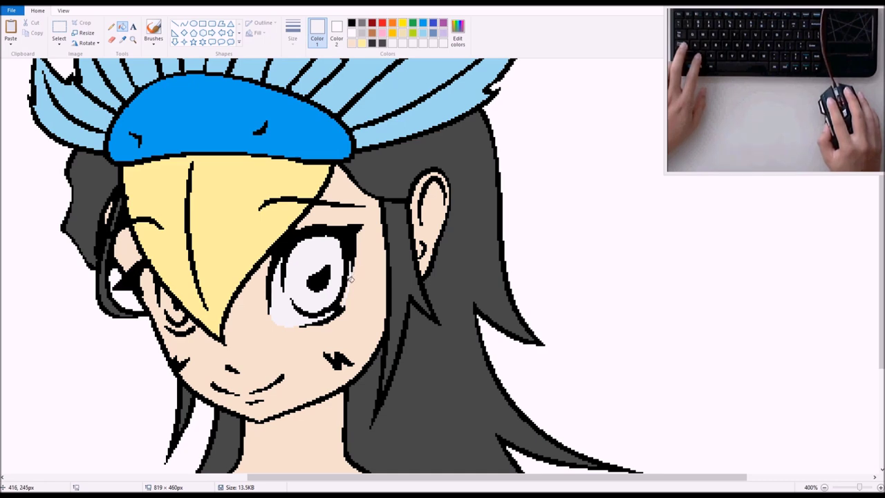
click(133, 39)
Step: Zoom in closely around the smaller left eye
click(369, 296)
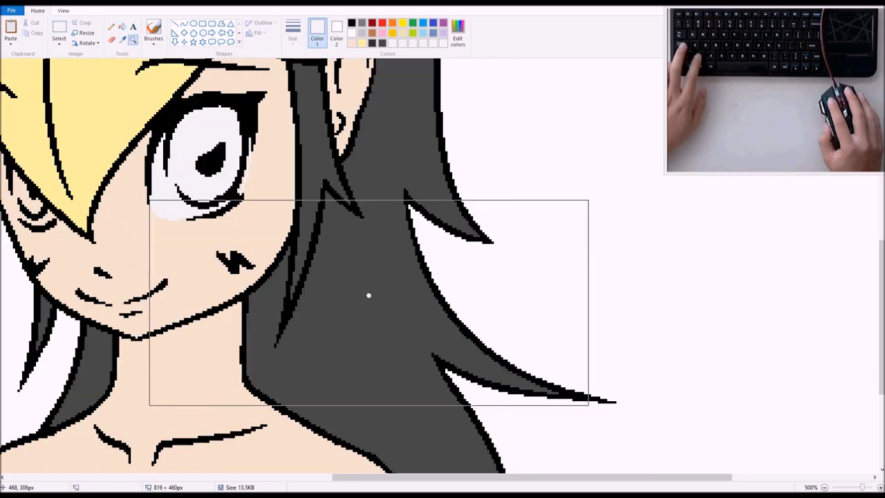
click(249, 166)
click(245, 162)
click(242, 169)
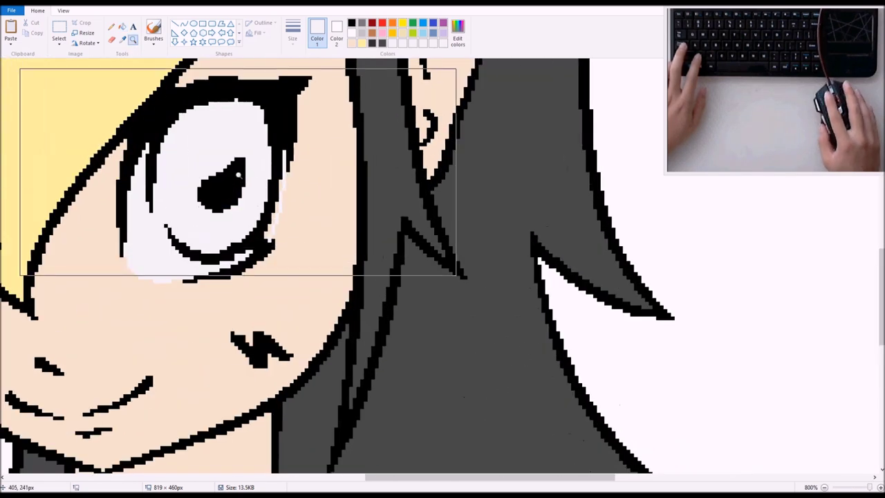
click(122, 25)
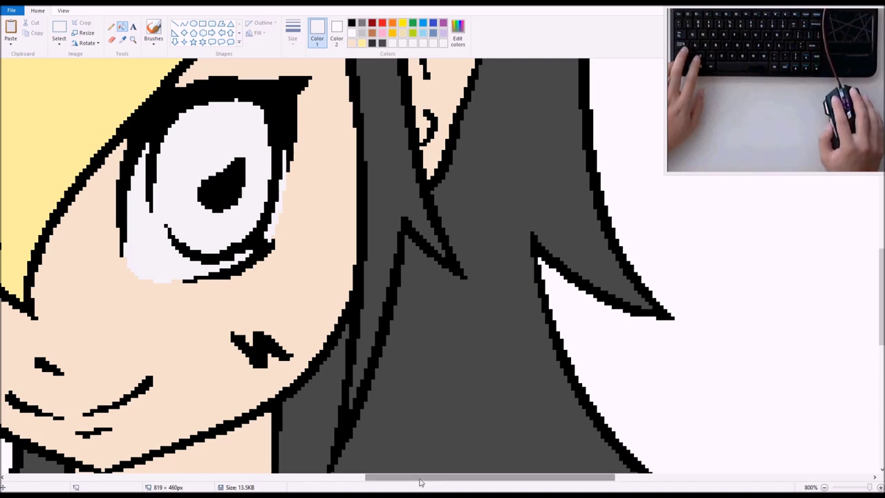
drag(420, 482, 328, 480)
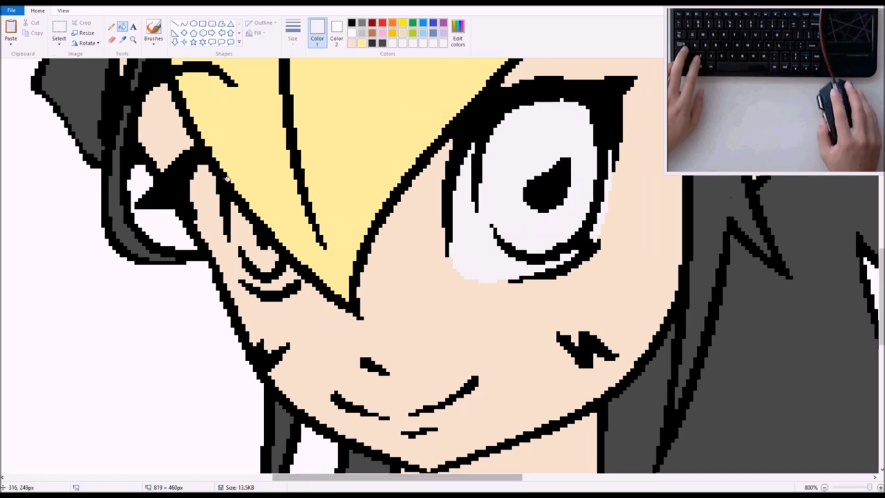
Step: Draw a curve along the smaller eye's lower edge and fill its white area
click(183, 26)
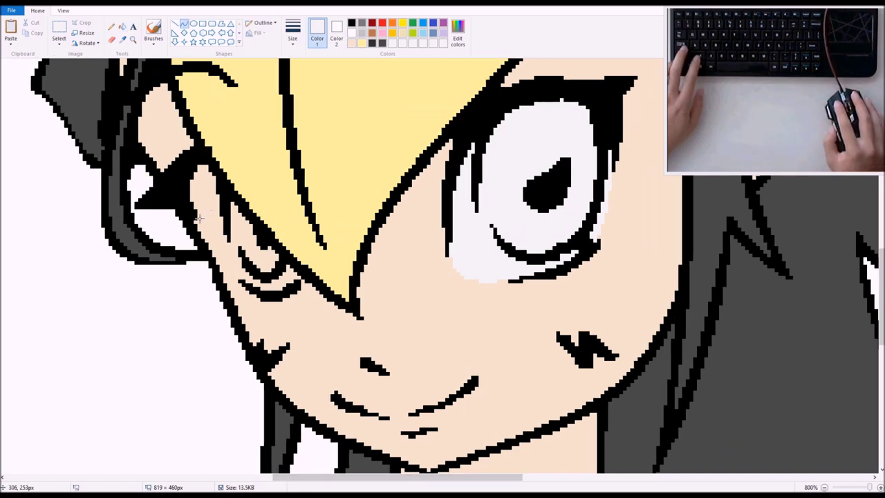
drag(199, 218, 237, 274)
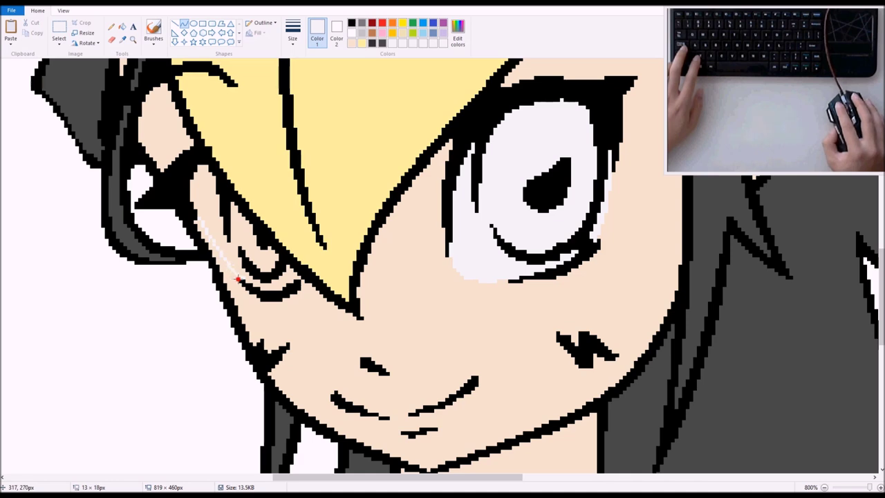
click(237, 279)
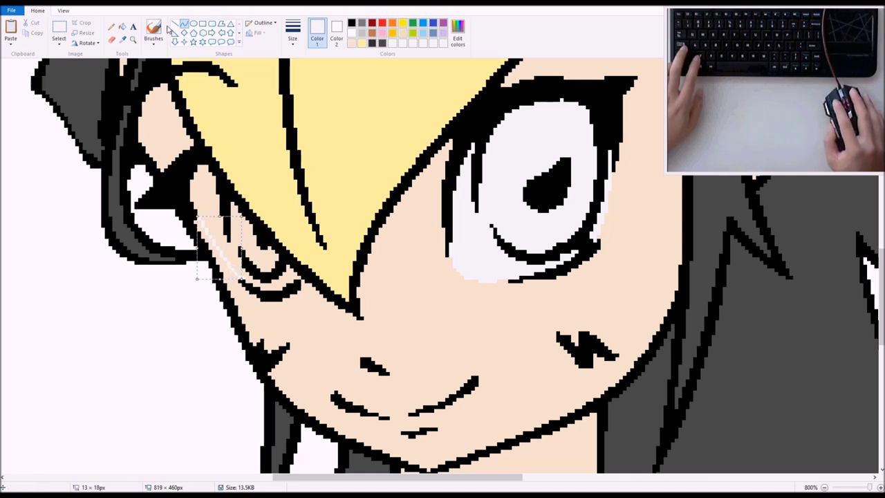
click(122, 26)
click(206, 208)
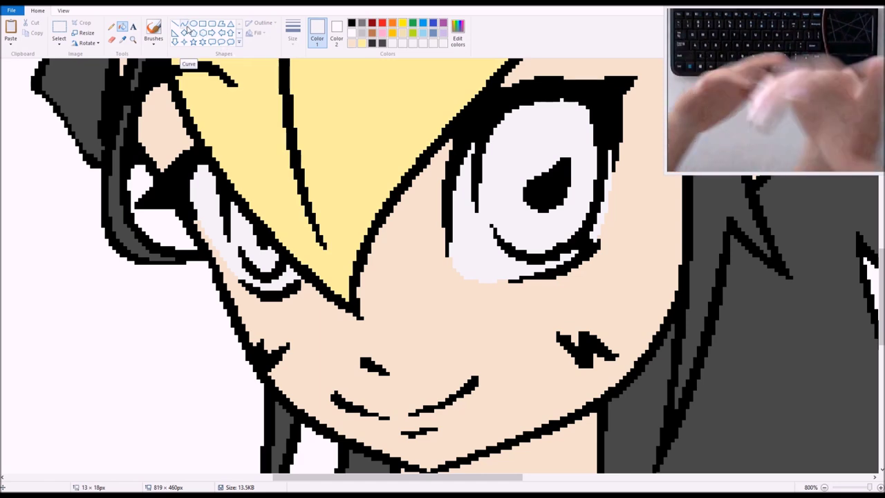
Step: Mix a brighter blue from the blue swatch and save it as a custom colour
click(185, 26)
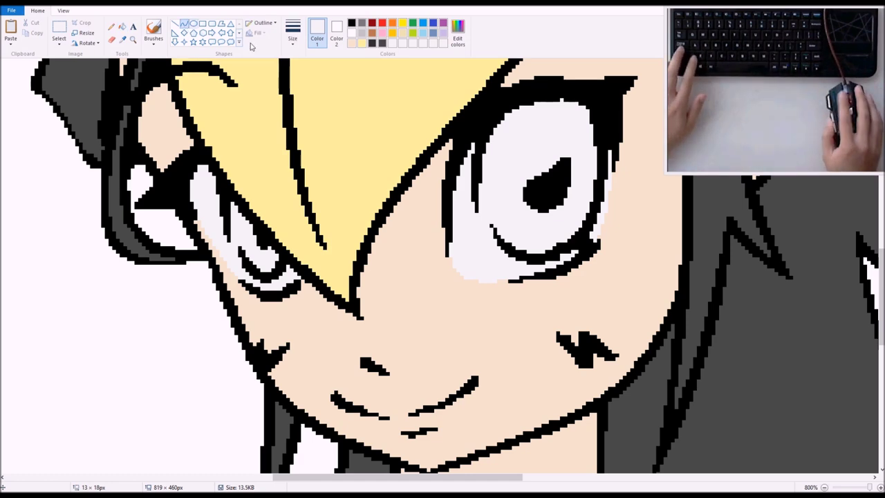
scroll(374, 187, up, 5)
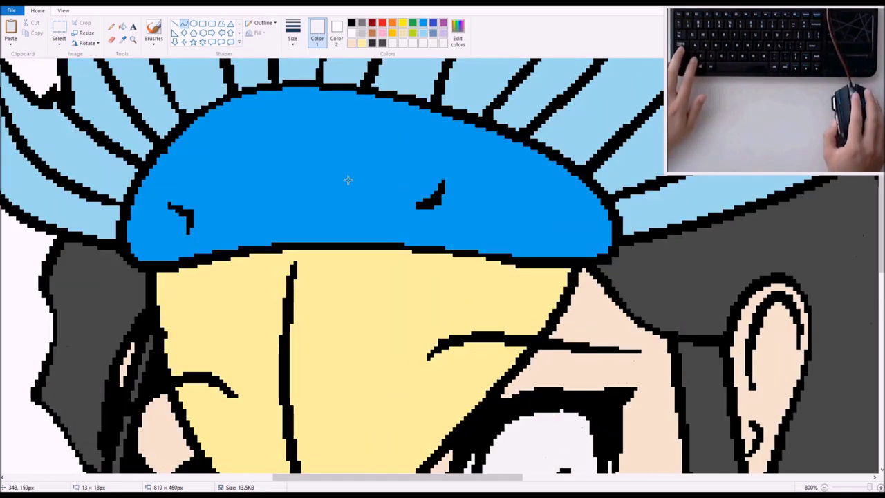
scroll(348, 180, down, 2)
scroll(342, 182, up, 2)
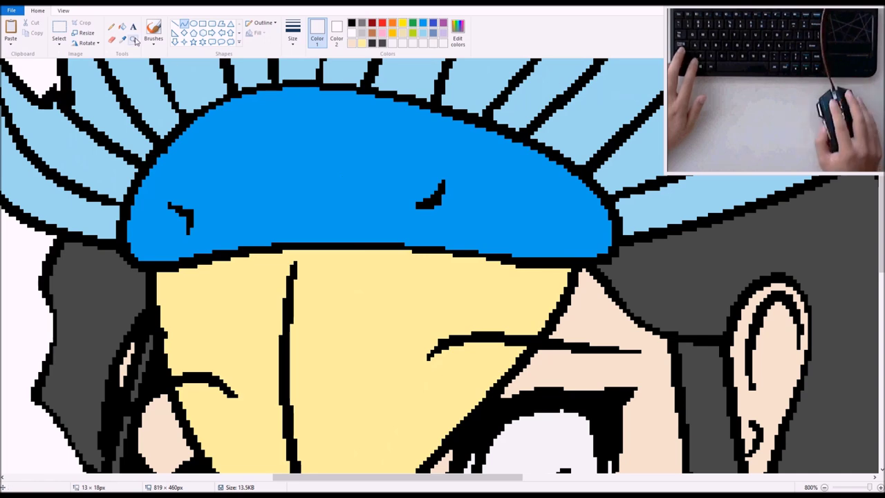
click(424, 23)
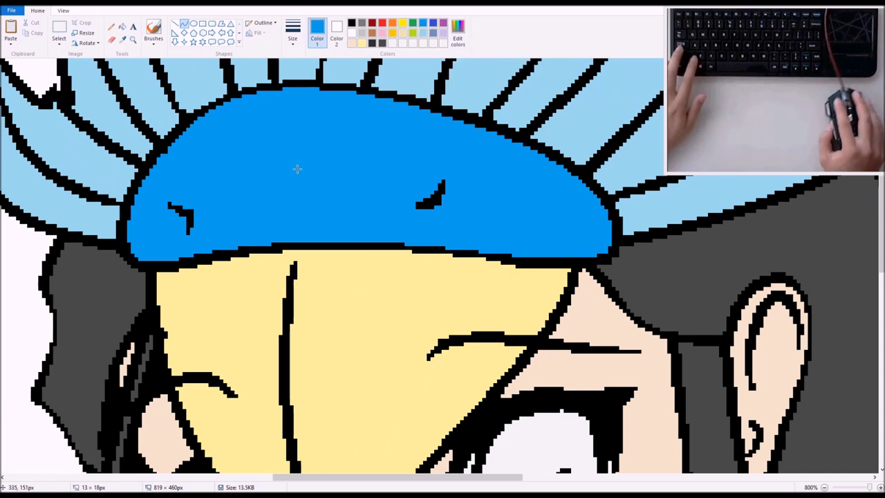
click(461, 44)
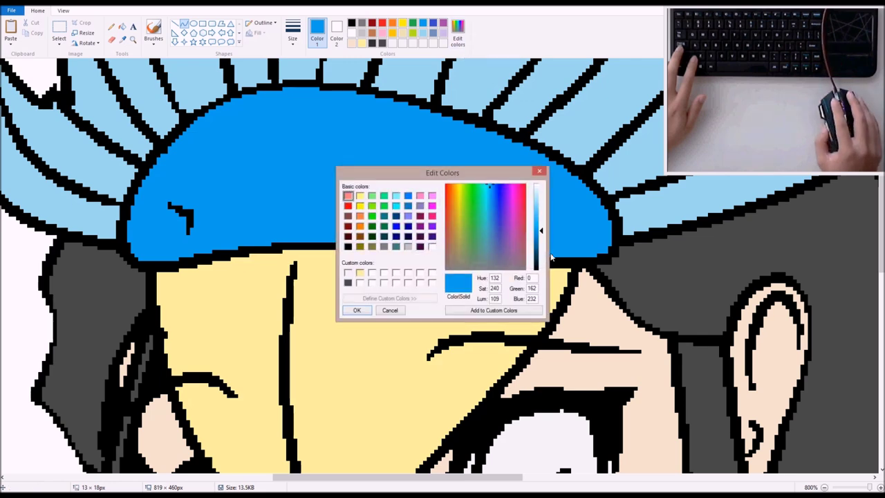
drag(542, 233, 542, 222)
click(503, 313)
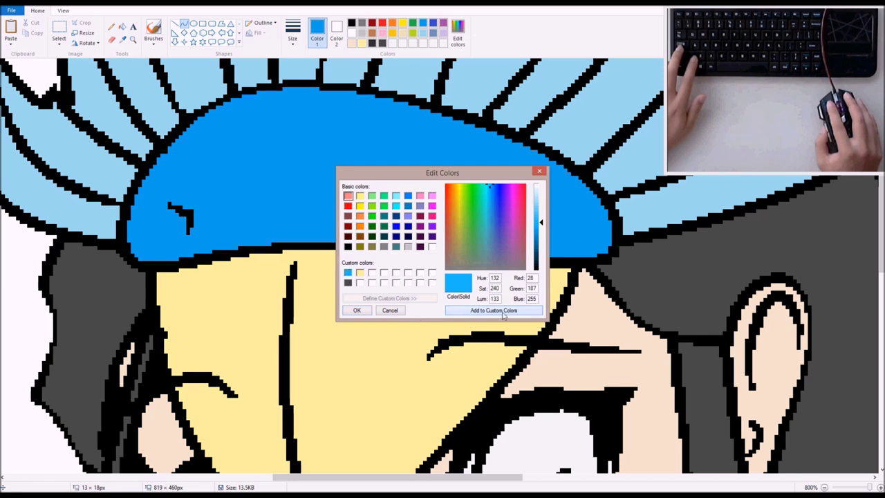
click(357, 310)
Step: Fill both irises bright blue, pencilling a blue line inside the right eye first
scroll(360, 267, down, 3)
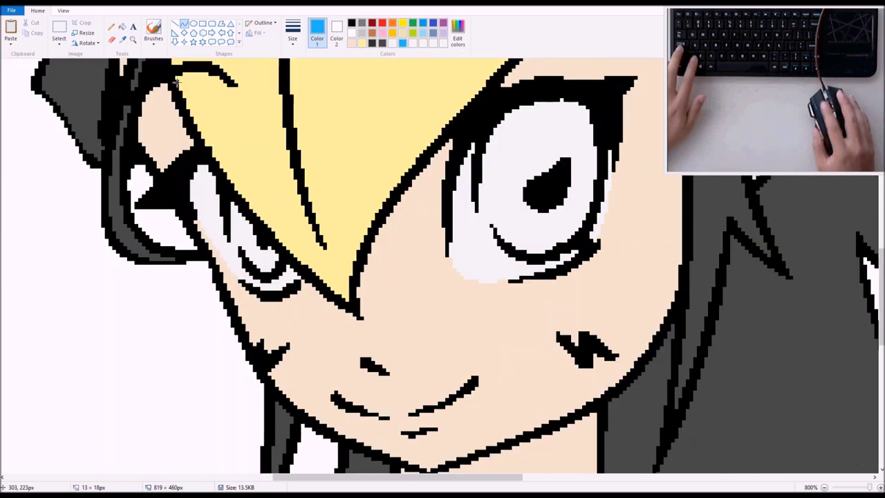
click(111, 27)
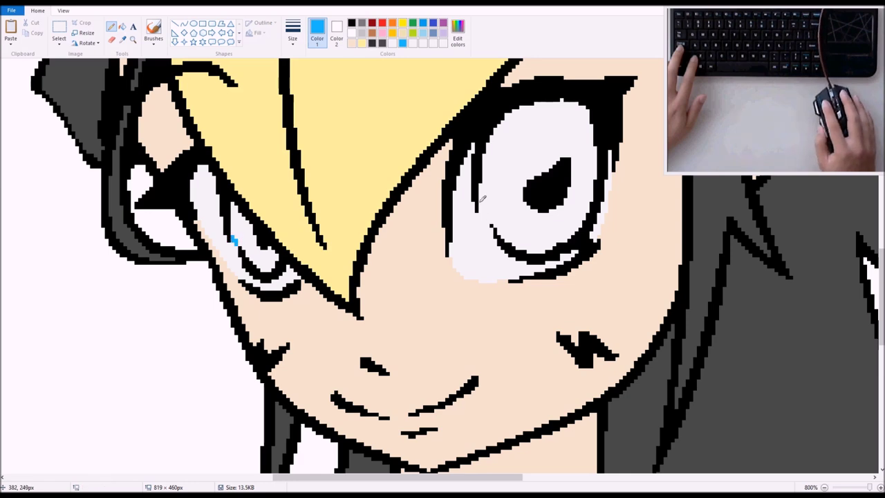
drag(480, 201, 489, 218)
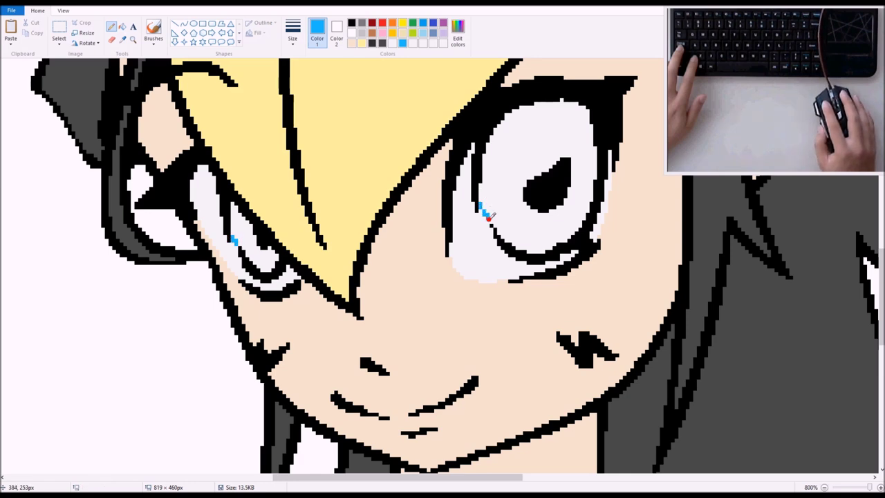
click(123, 27)
click(257, 256)
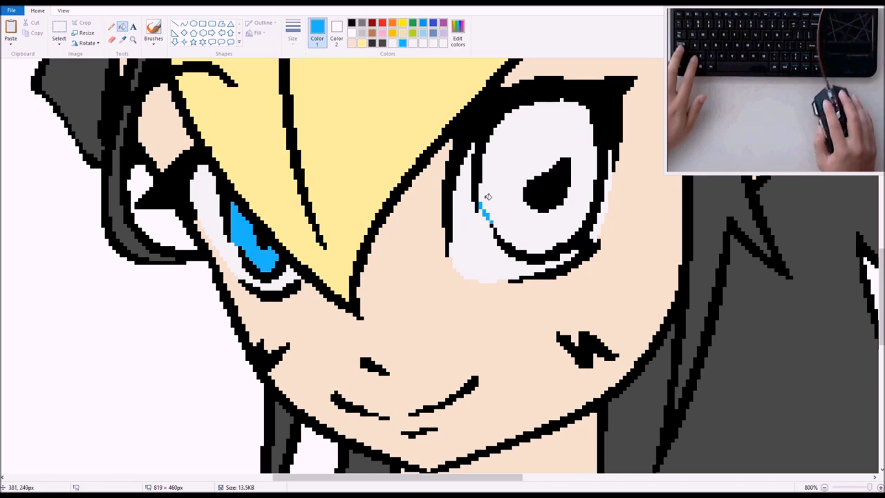
click(515, 188)
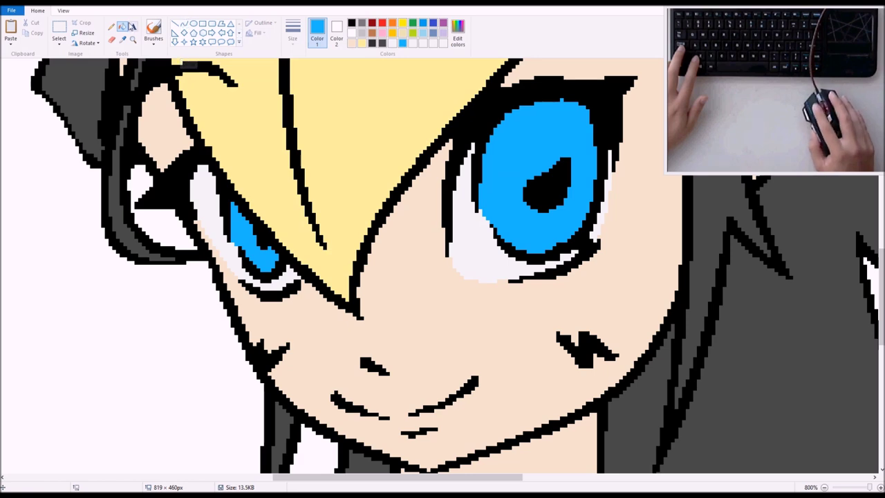
click(111, 26)
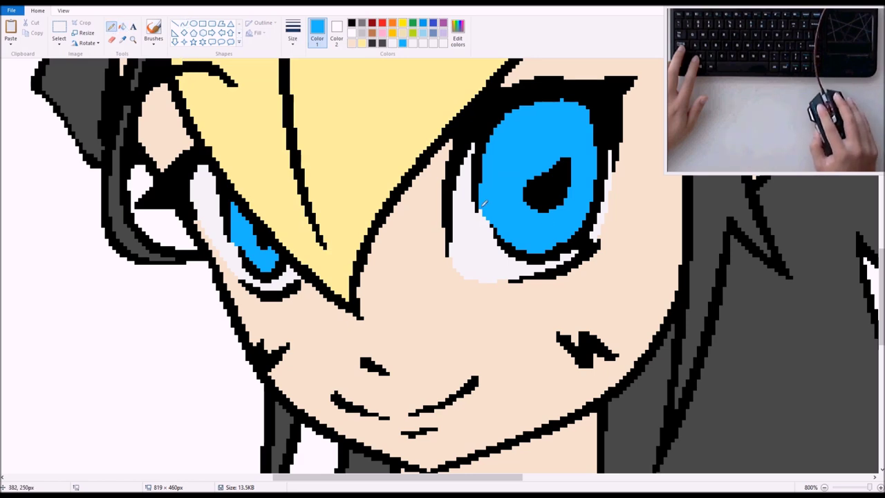
Step: Sample the eye white as Color 2 and set bright blue back as Color 1
click(336, 31)
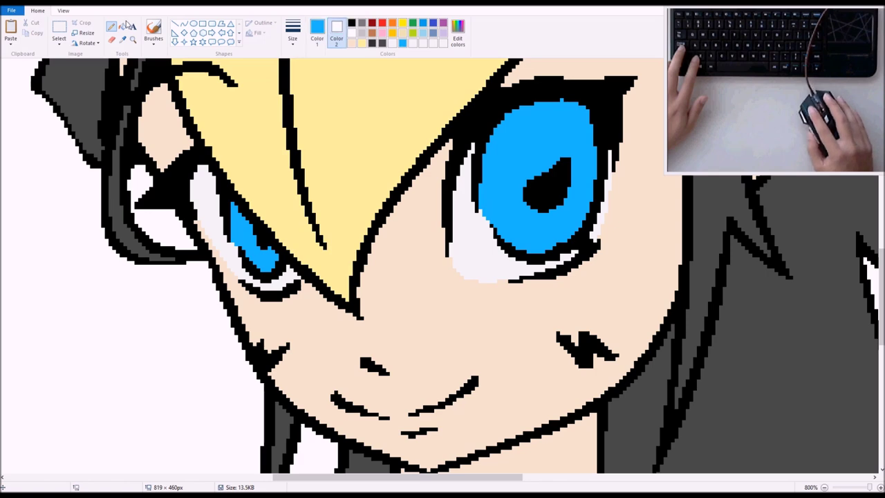
click(122, 39)
click(515, 300)
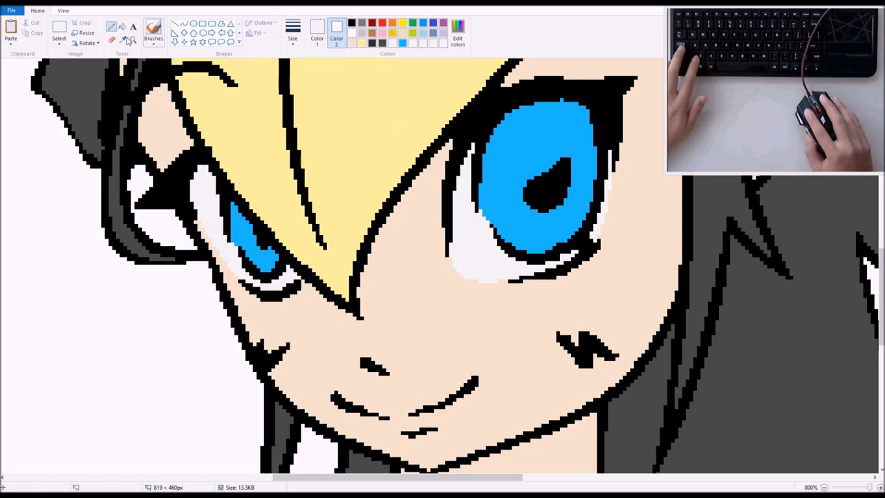
click(122, 40)
click(492, 244)
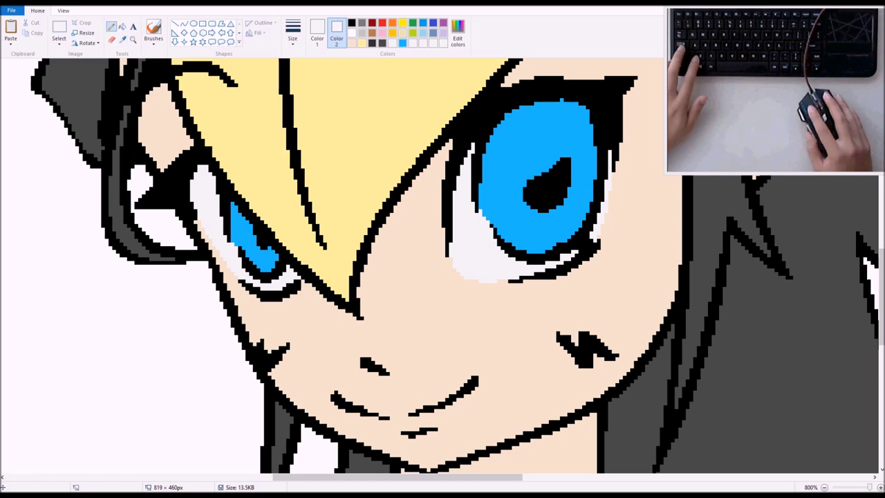
click(317, 31)
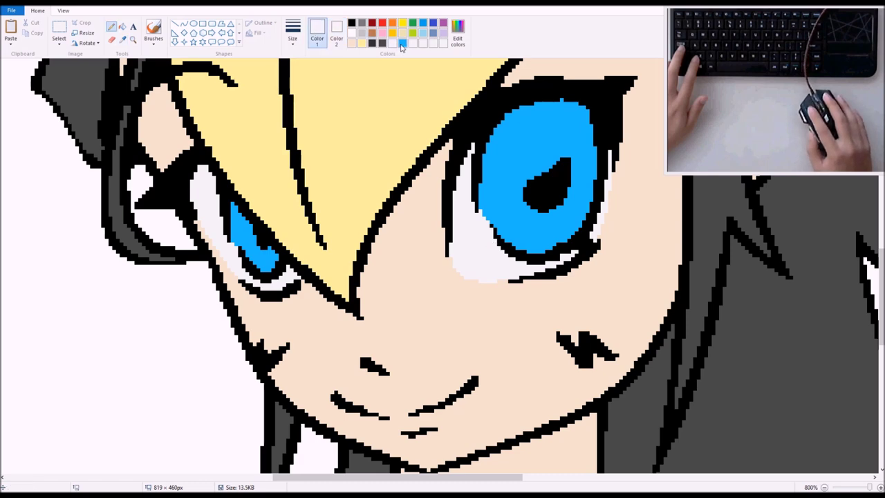
click(403, 43)
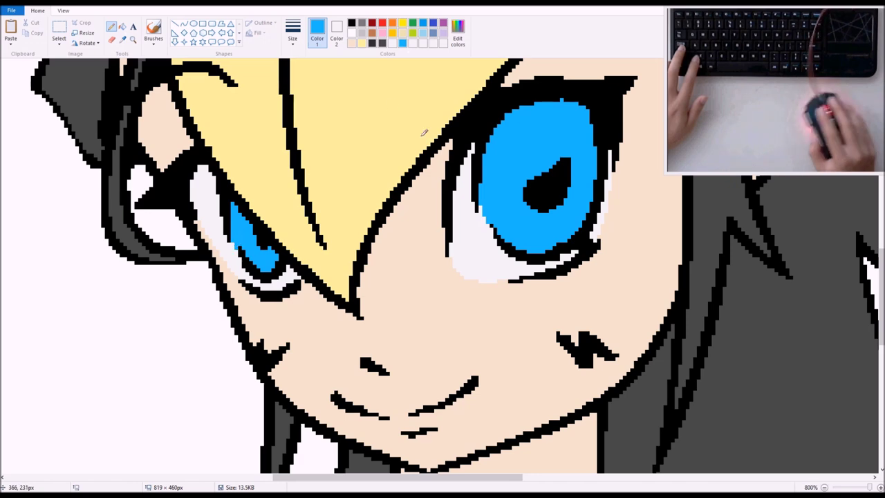
Step: Zoom out to 200% and pencil the light-blue choker, armbands and bright blue cheek marks
click(133, 39)
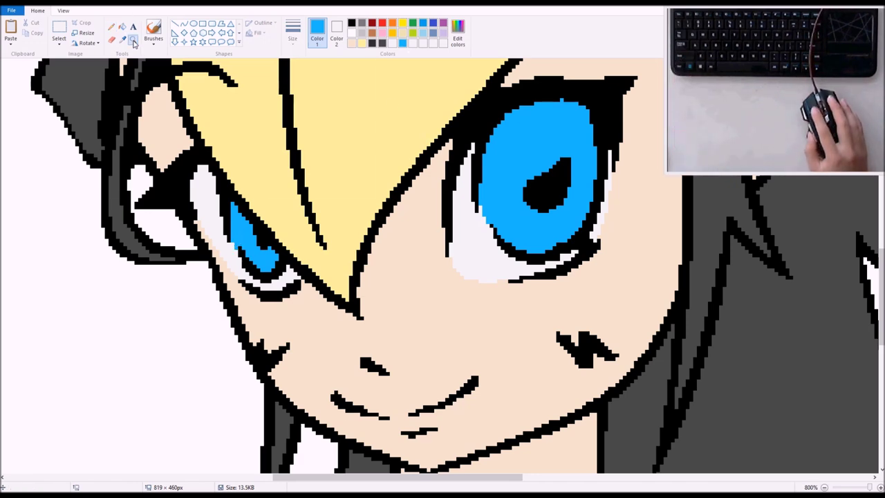
right_click(195, 174)
right_click(196, 174)
right_click(196, 174)
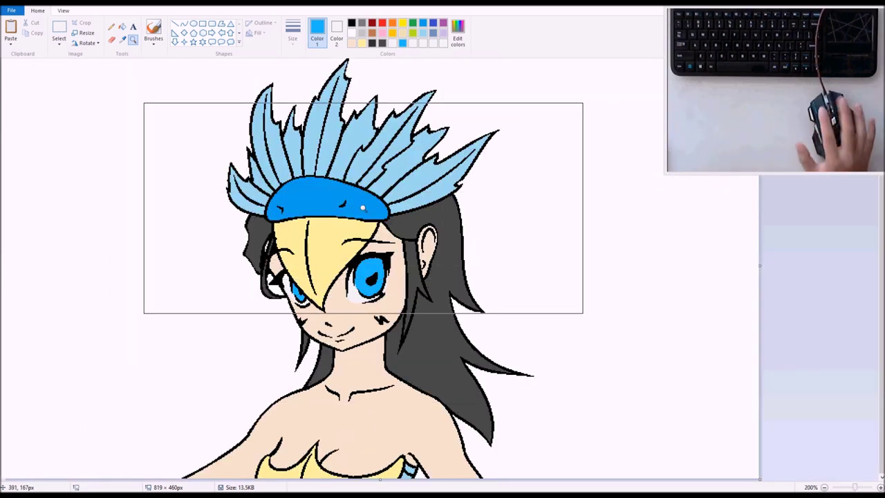
click(112, 26)
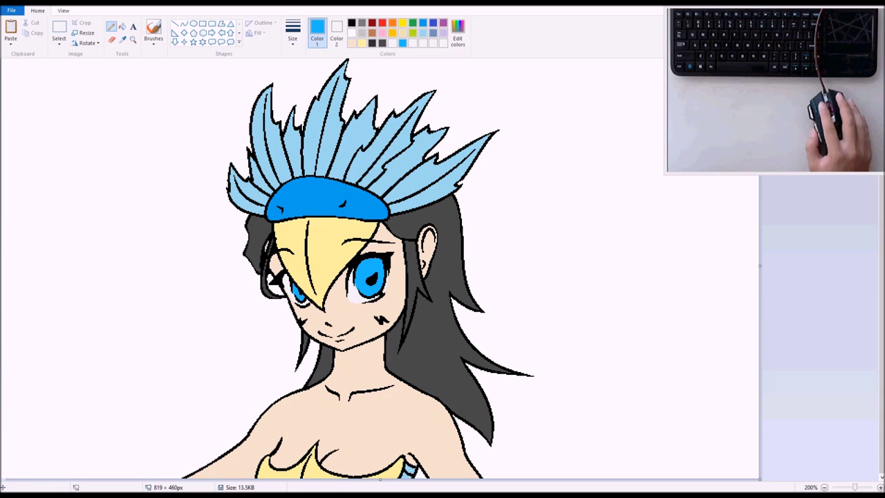
click(352, 23)
click(184, 24)
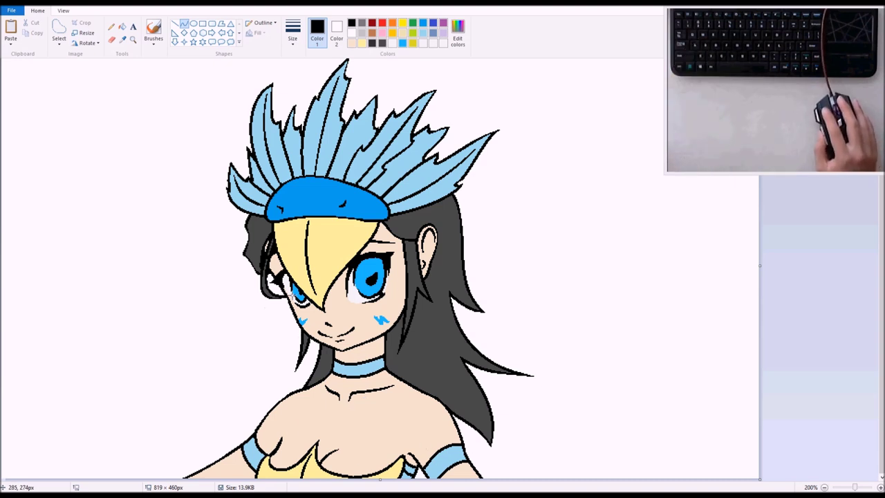
click(184, 26)
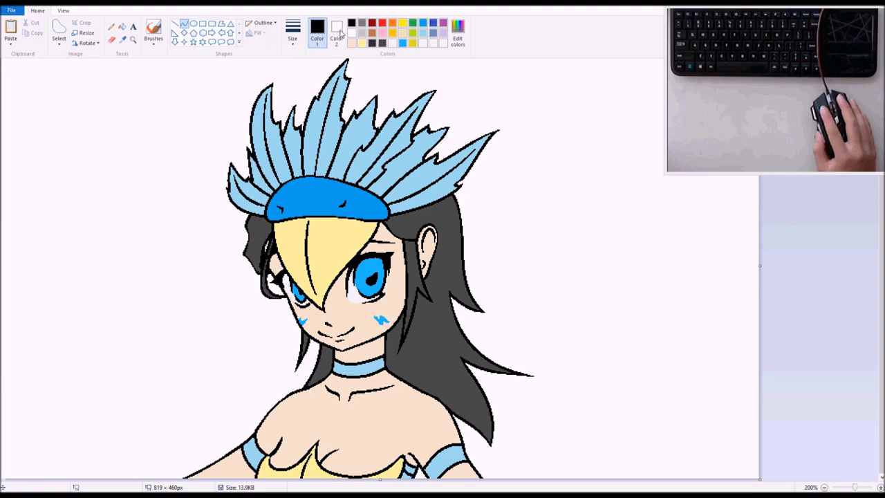
Step: Sample the chest skin colour, darken it to a tan and save it as a custom colour
click(123, 42)
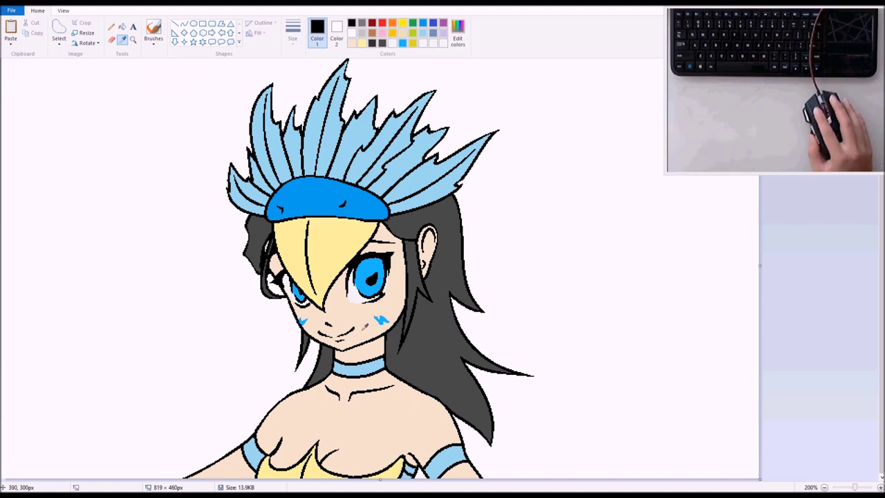
click(369, 416)
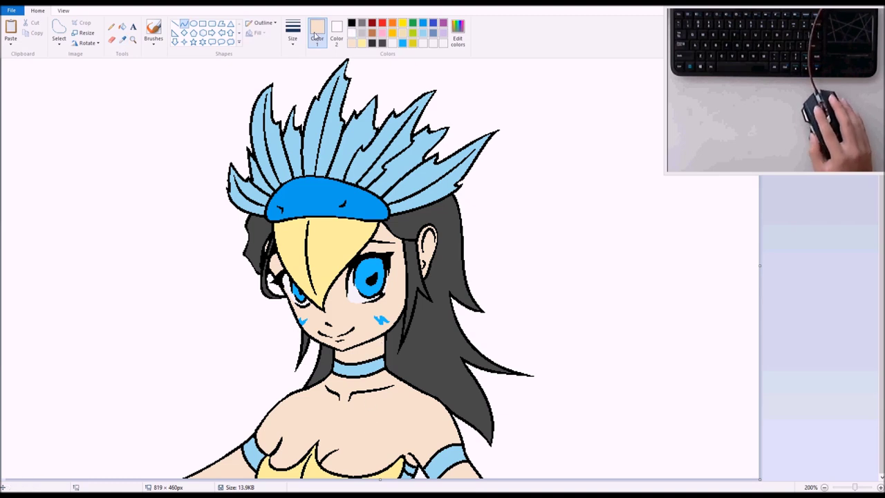
click(458, 31)
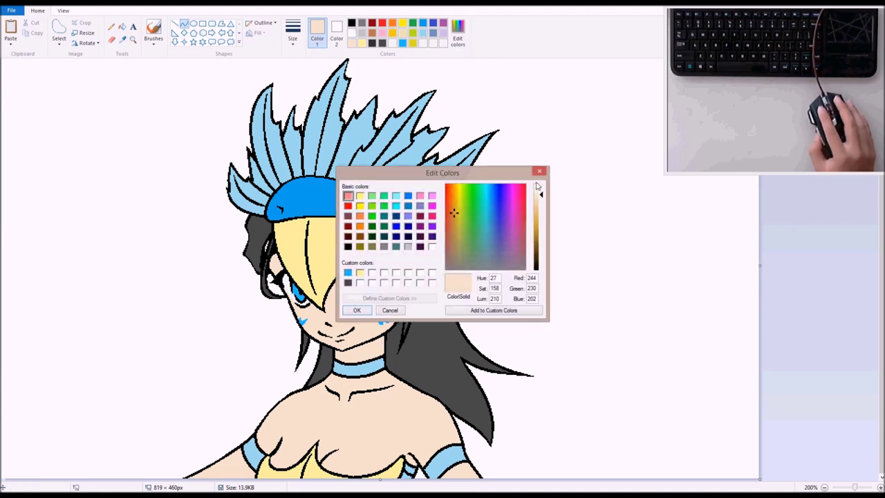
drag(543, 199, 542, 214)
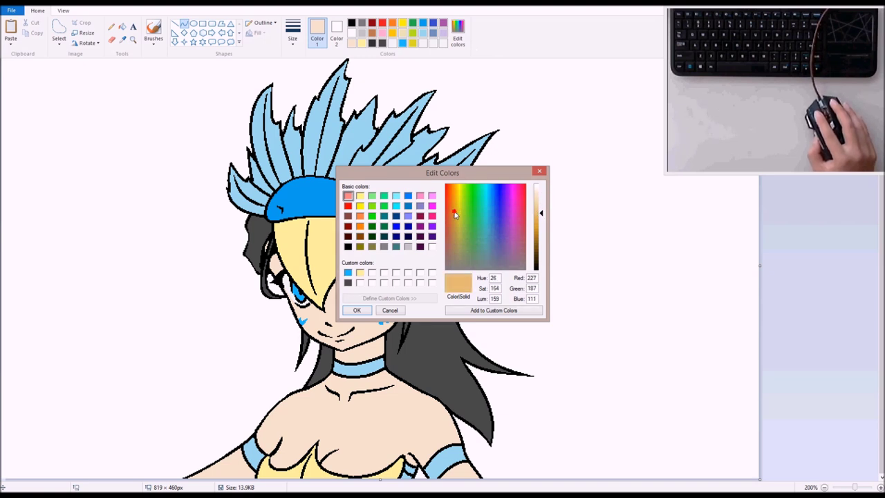
drag(454, 215, 452, 215)
click(541, 213)
click(472, 312)
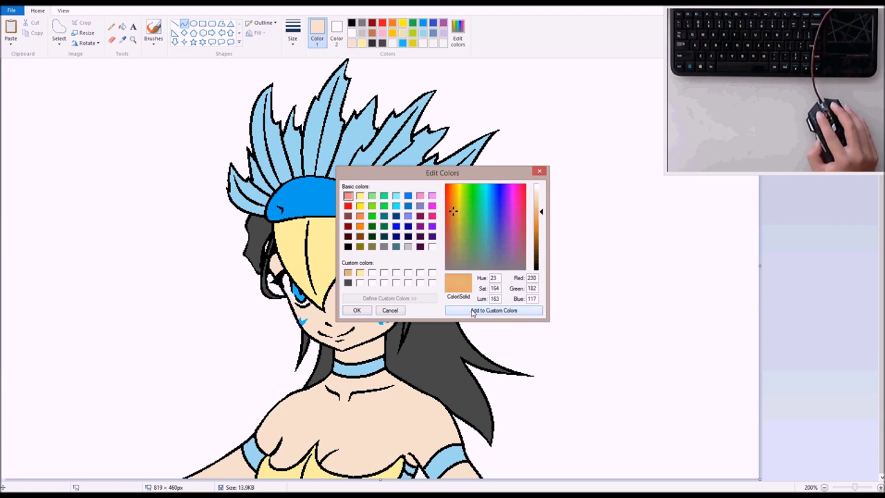
click(357, 311)
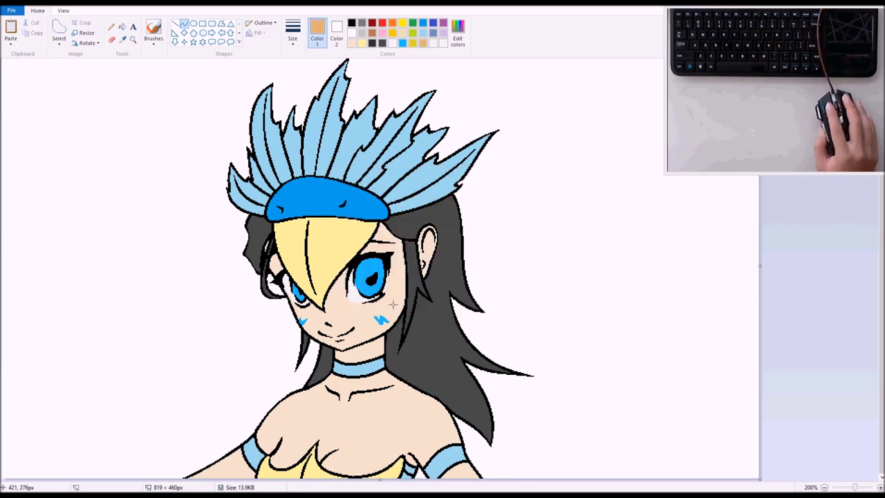
Step: Undo the test line and lighten the tan to Red 237, Green 202, Blue 154
drag(394, 286, 347, 334)
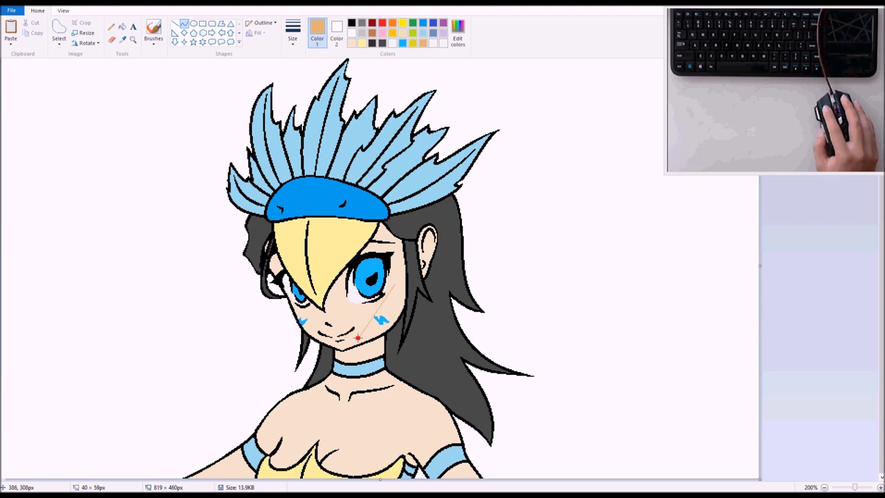
key(ctrl+z)
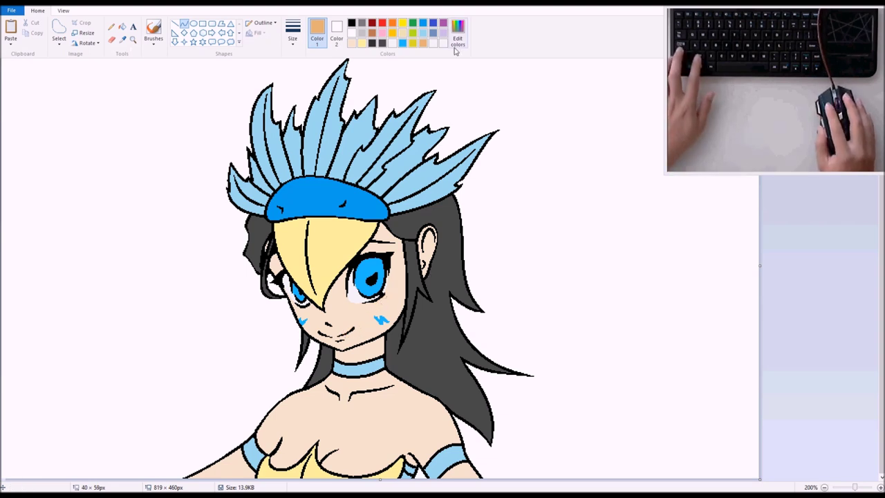
click(458, 31)
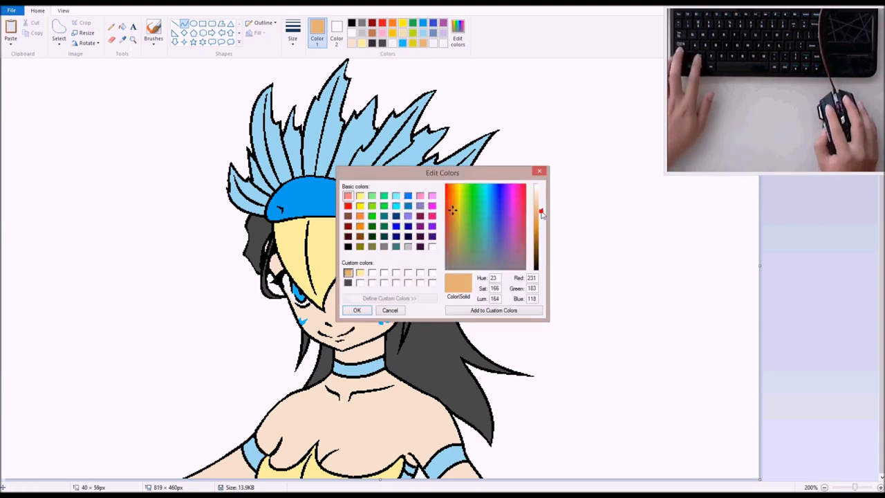
drag(542, 215, 542, 205)
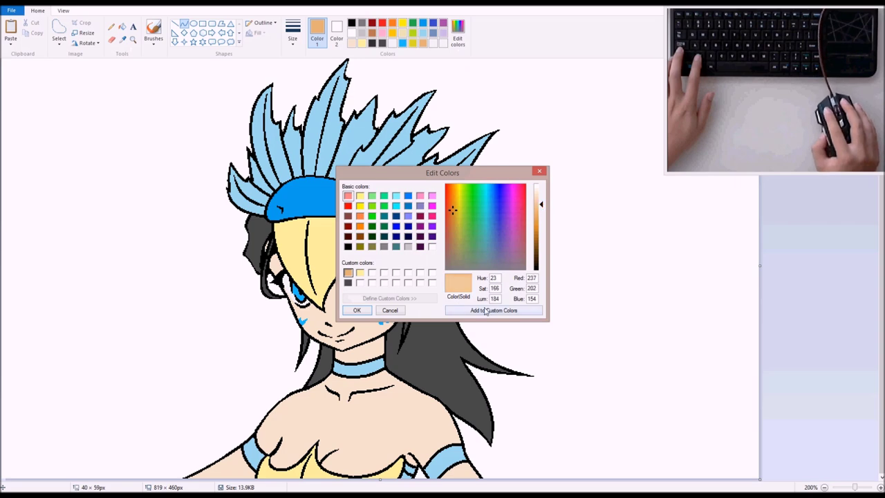
click(356, 310)
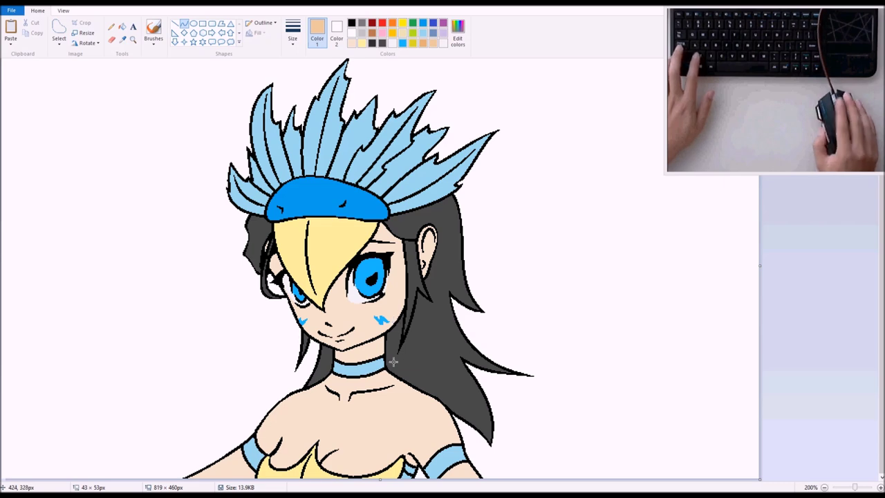
click(132, 39)
Step: Zoom to 400% and draw a thin tan curve under the chin
click(404, 415)
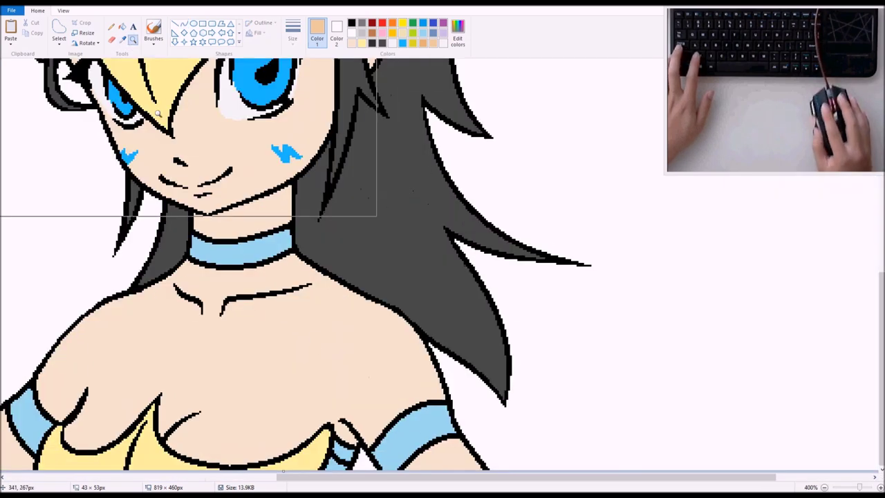
click(185, 24)
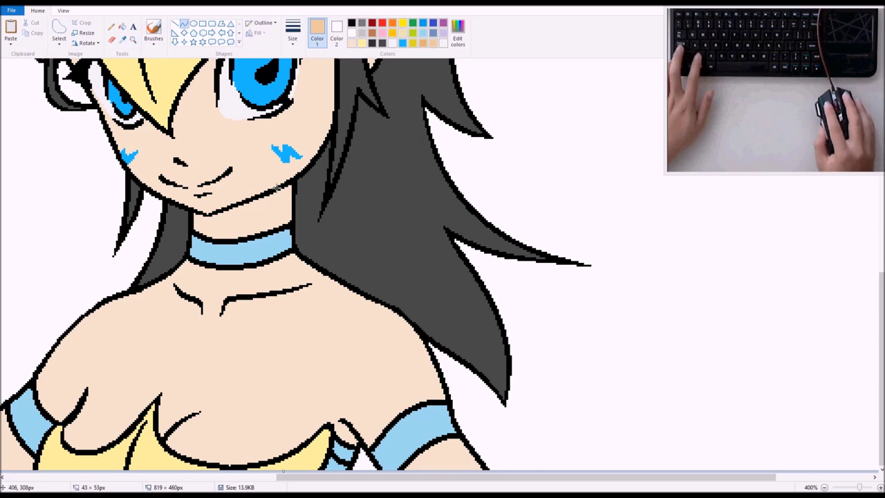
drag(270, 196, 268, 221)
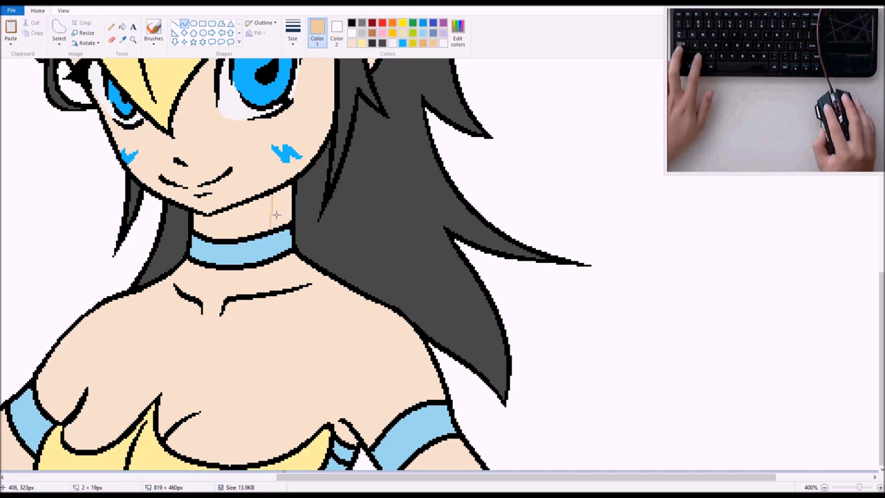
drag(275, 210, 271, 209)
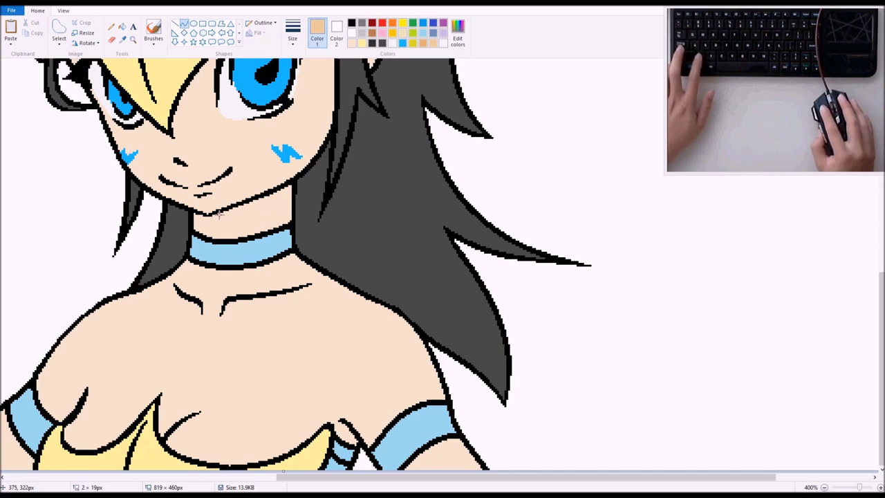
drag(234, 210, 271, 209)
click(271, 209)
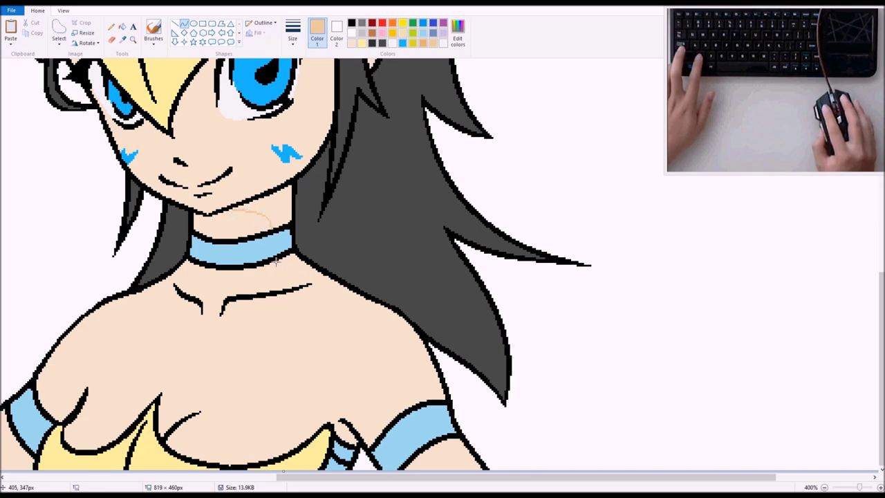
Step: Draw a tan curve below the collar, bowing from the collarbone toward the shoulder
drag(277, 260, 299, 282)
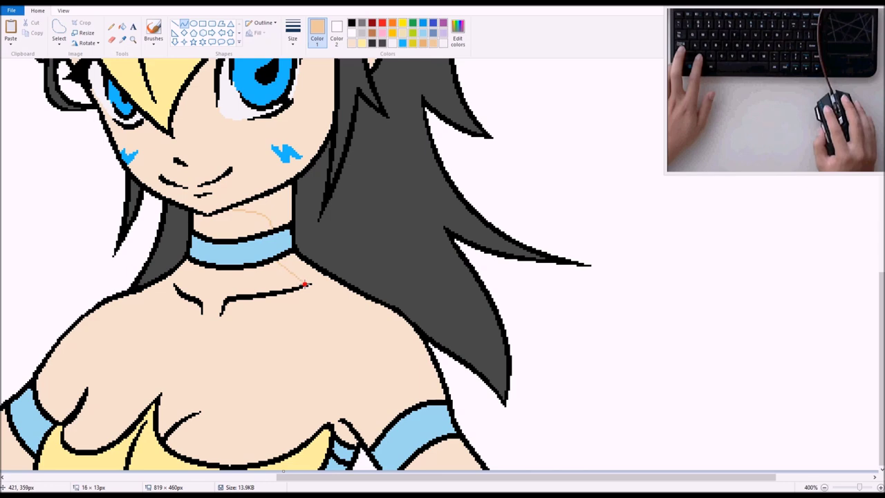
drag(283, 274, 426, 400)
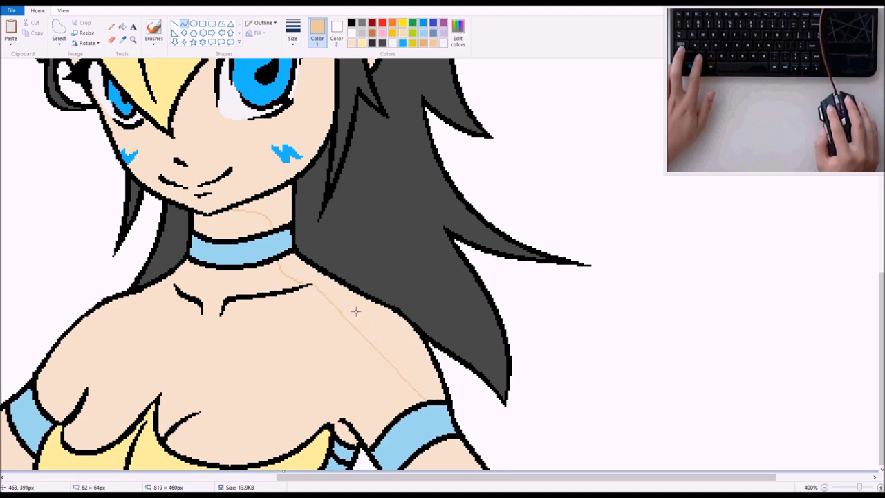
drag(355, 310, 413, 340)
key(ctrl+z)
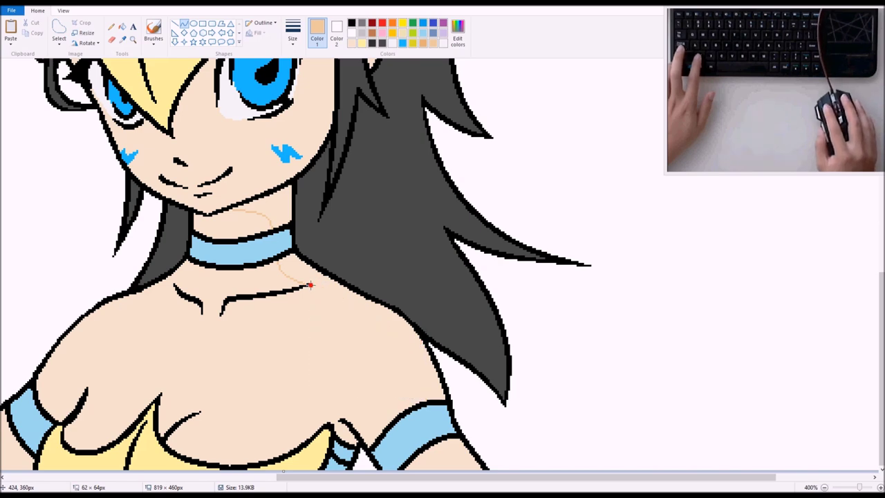
drag(309, 285, 381, 306)
drag(320, 295, 356, 315)
click(359, 311)
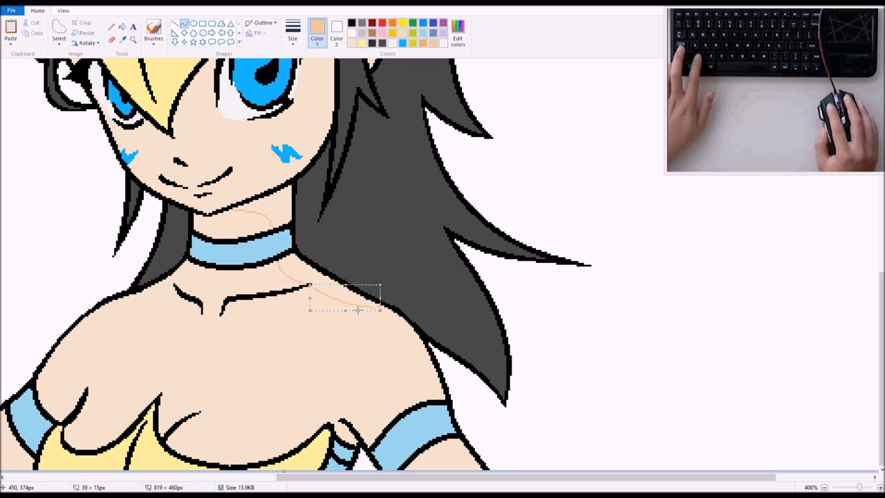
click(121, 28)
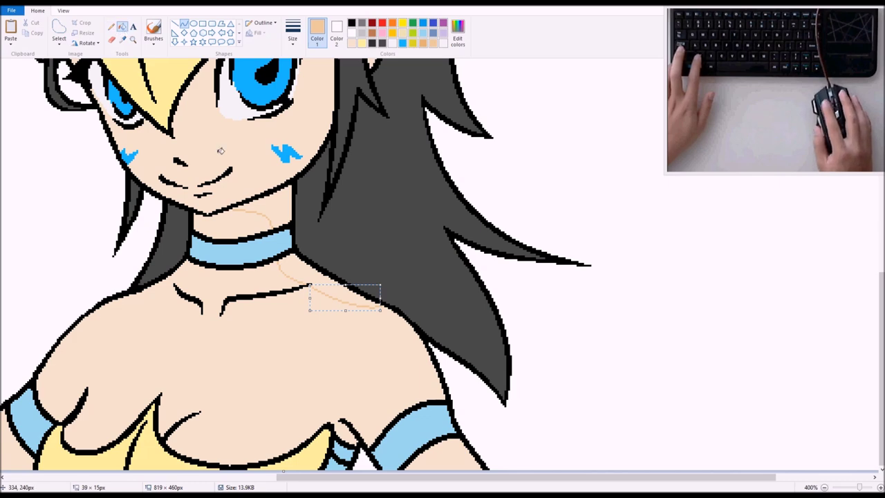
Step: Fill the areas under the chin and below the collar tan, then curve-outline the shoulder edge
click(275, 202)
click(296, 267)
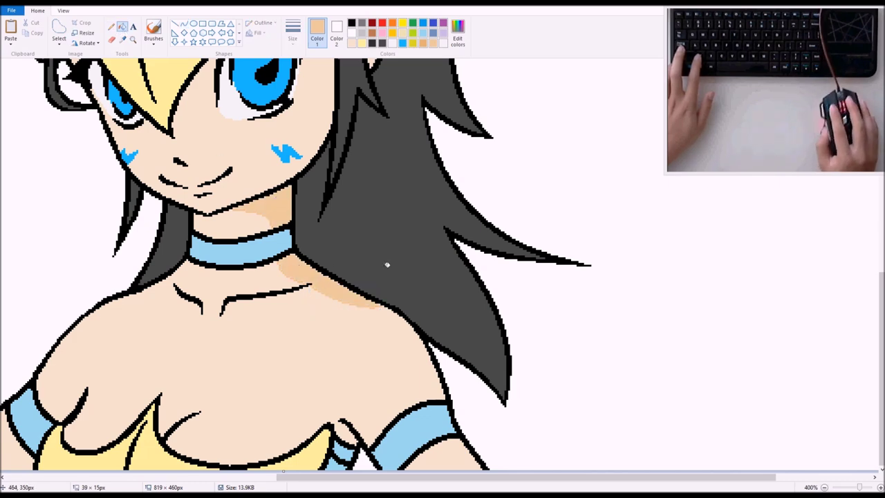
click(183, 25)
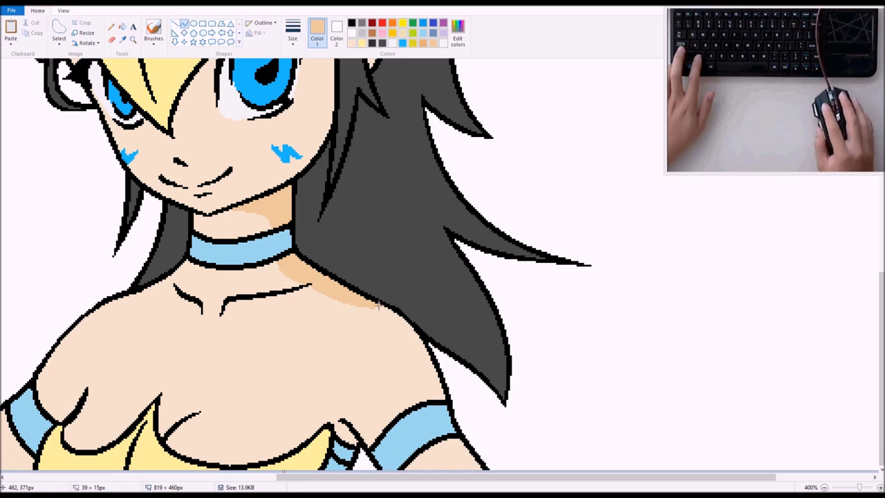
drag(378, 307, 429, 398)
drag(389, 320, 422, 354)
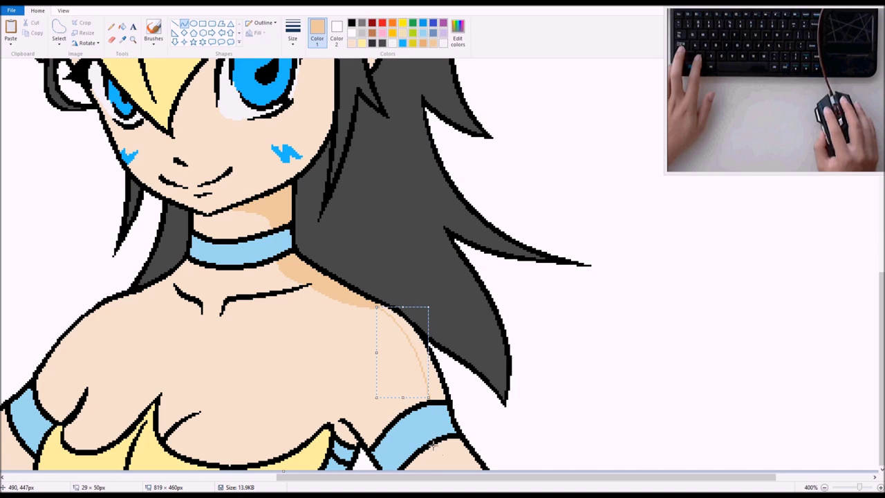
click(432, 448)
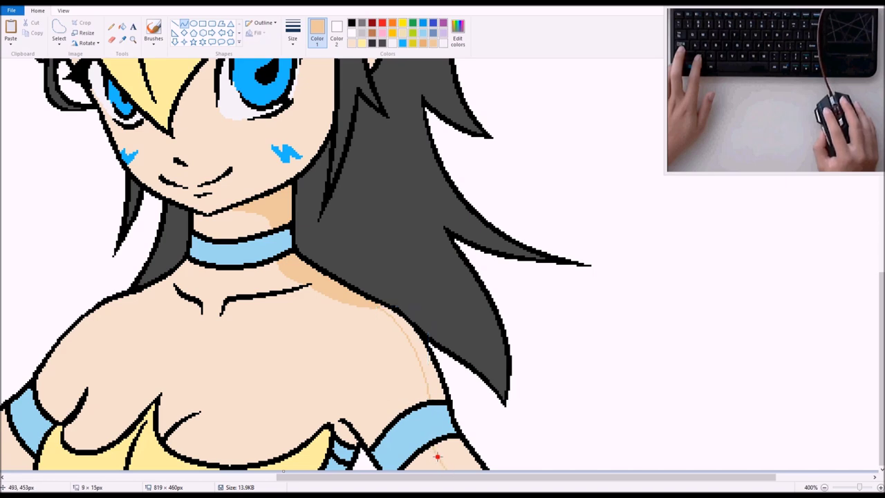
drag(437, 456, 433, 447)
Step: Fill the shoulder strip beside the hair with the darker skin tone
click(122, 27)
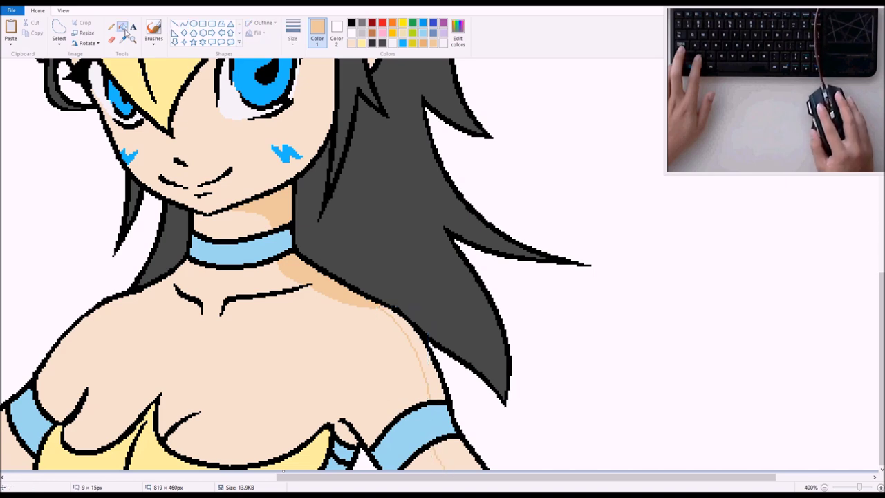
click(434, 371)
click(450, 453)
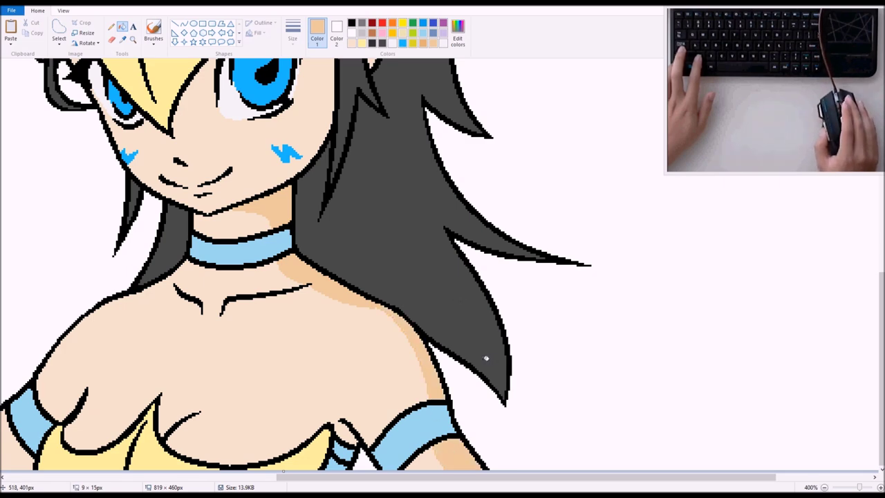
key(ctrl+z)
key(ctrl+z)
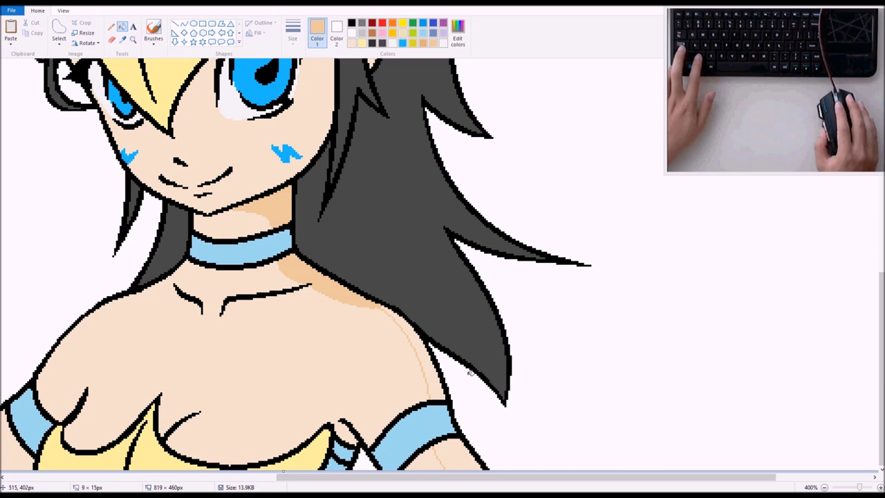
click(436, 373)
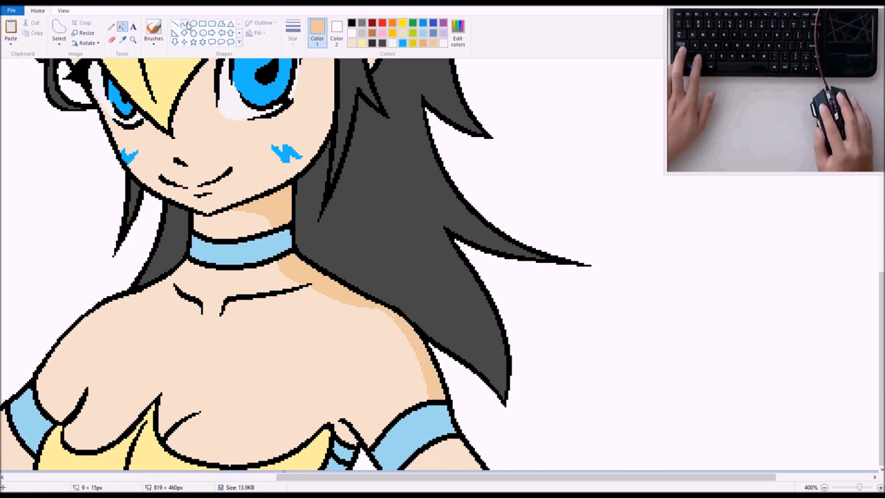
click(111, 27)
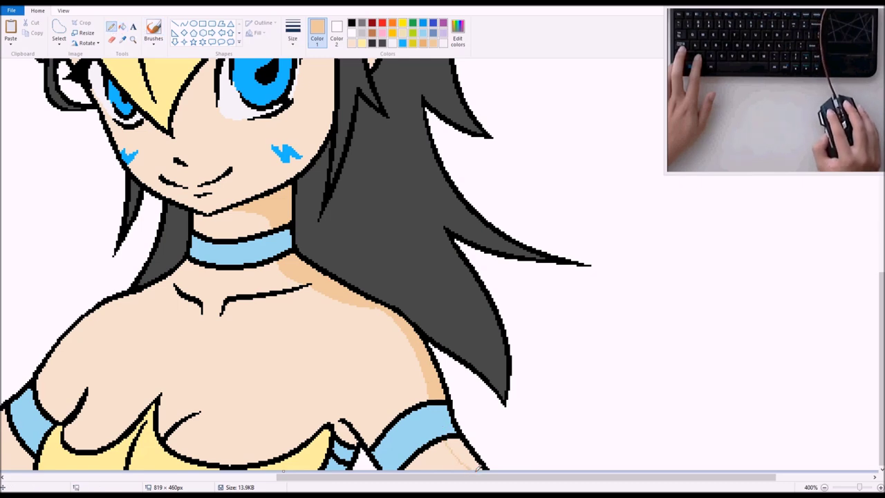
click(122, 26)
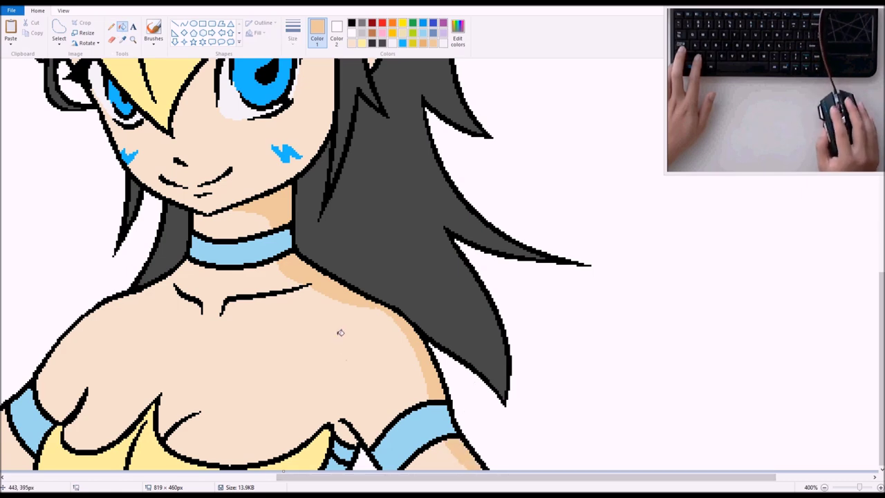
click(112, 27)
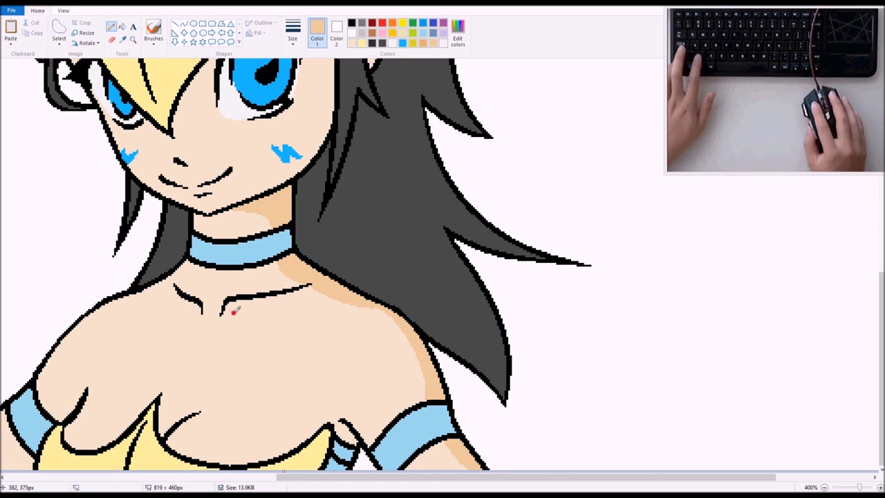
Step: Pencil a shadow shape below the collarbone and fill it solid tan
mouse_move(234, 312)
mouse_down()
mouse_move(272, 306)
mouse_move(239, 309)
mouse_up()
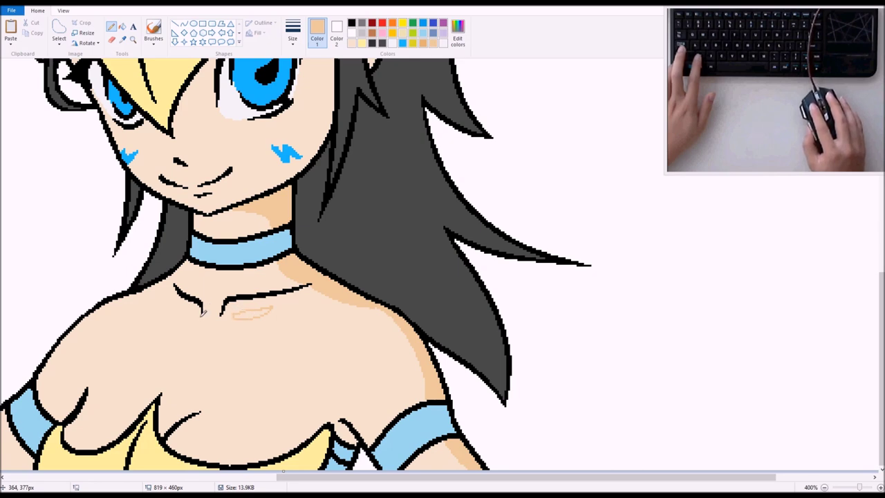
mouse_move(198, 315)
mouse_down()
mouse_move(212, 323)
mouse_move(206, 315)
mouse_up()
key(ctrl+z)
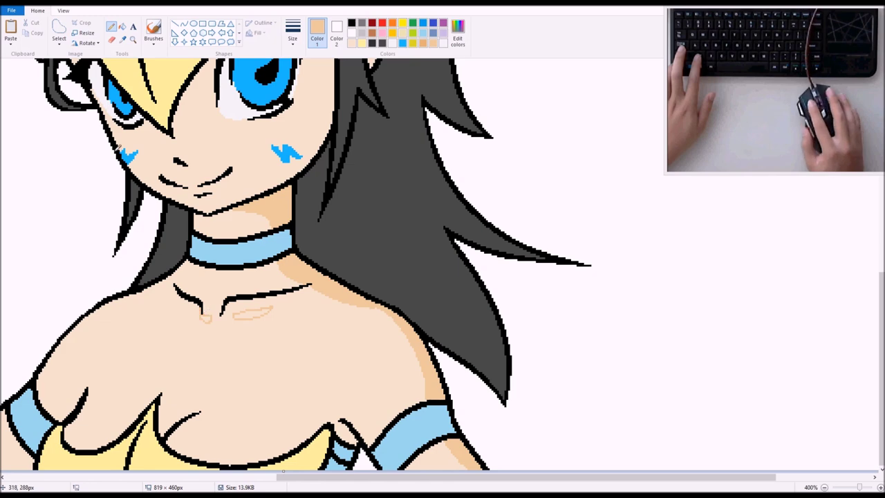
click(123, 26)
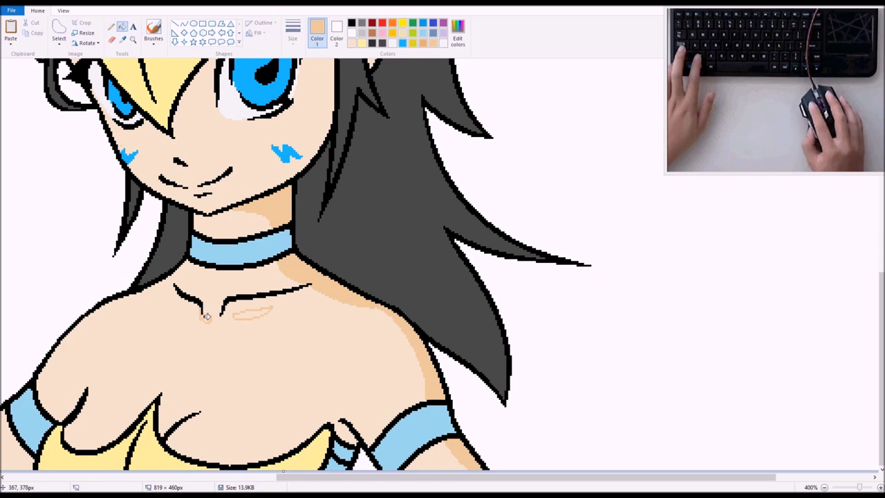
click(264, 312)
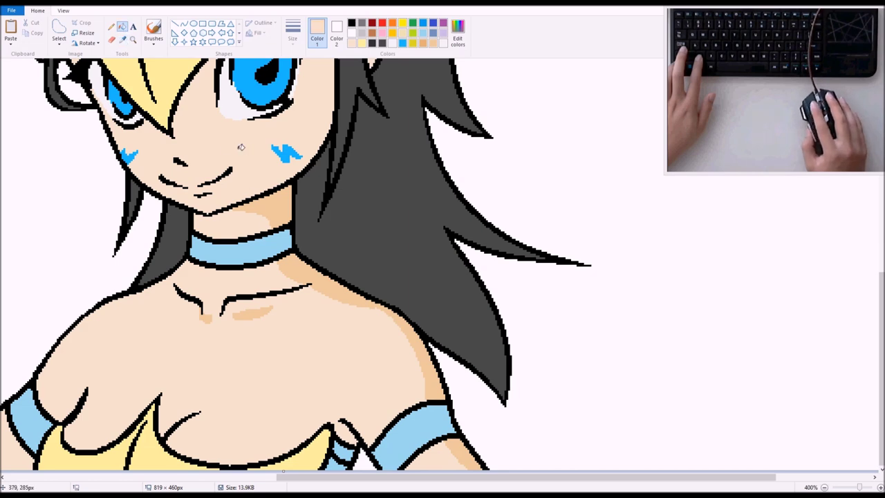
Step: Mix a paler highlight tone by raising the luminance in Edit colors
click(457, 31)
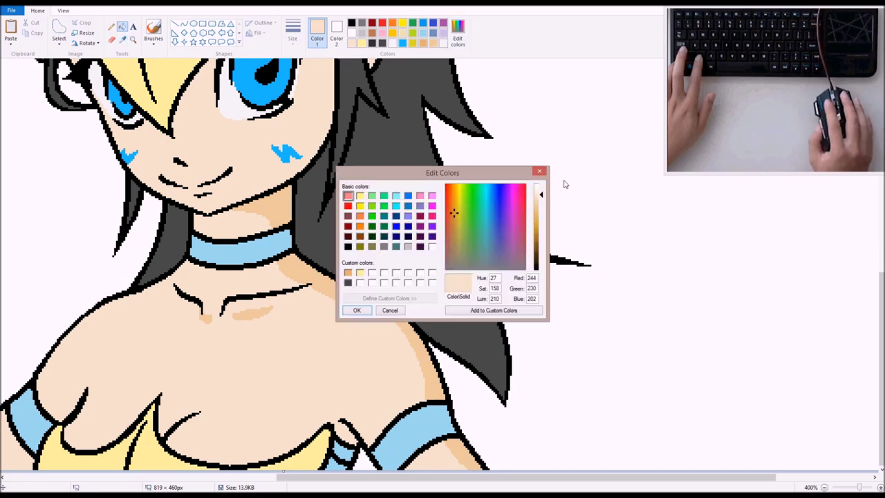
drag(540, 199, 542, 194)
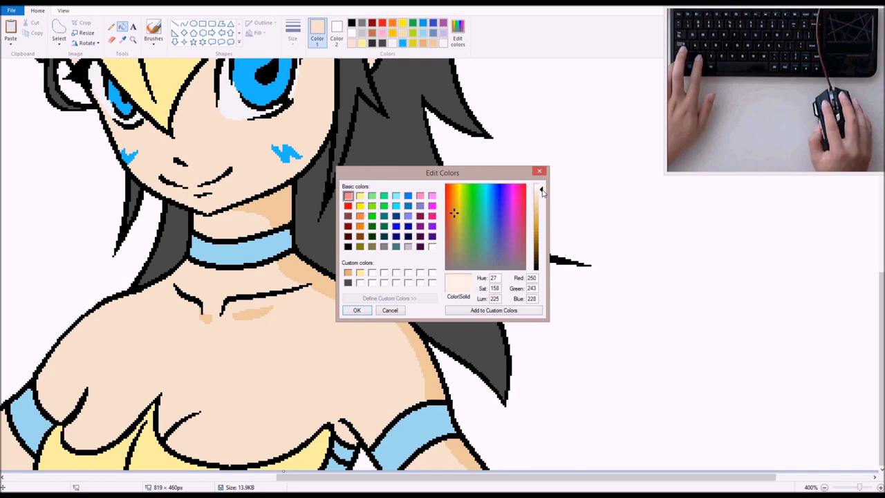
click(364, 313)
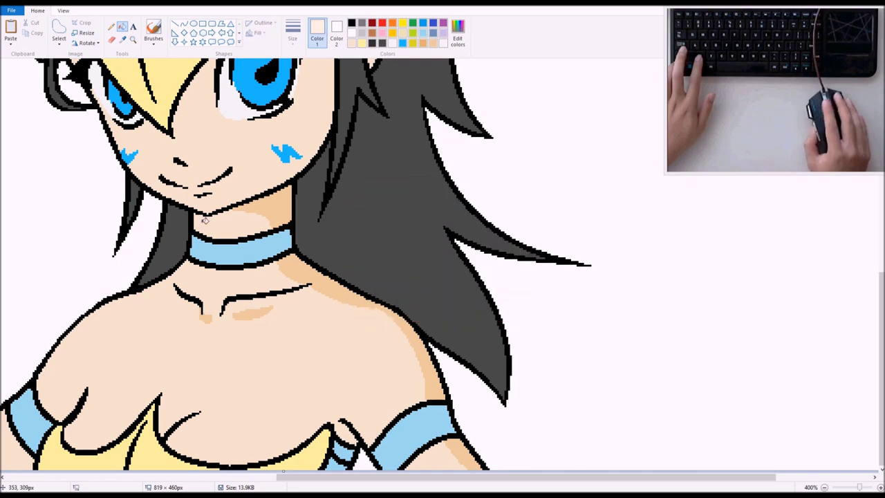
Step: Pencil pale highlights on the collarbone shadow and nose, then sample the base skin tone from the neck
click(111, 27)
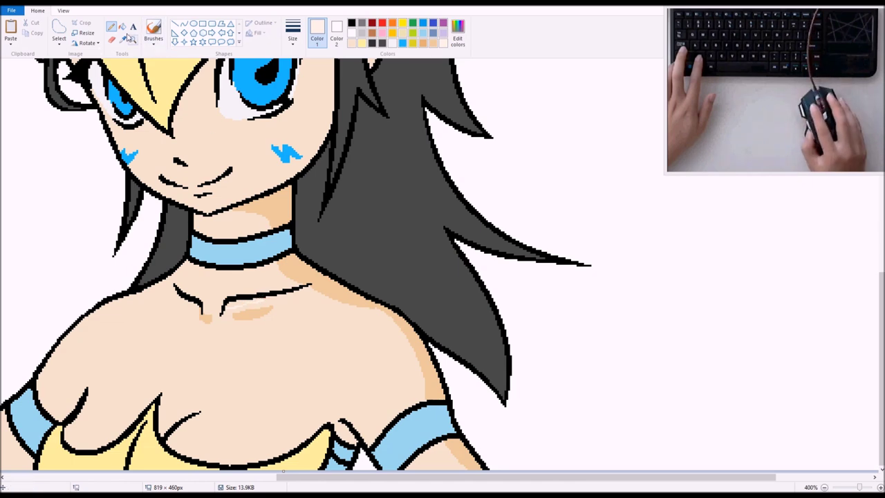
click(122, 27)
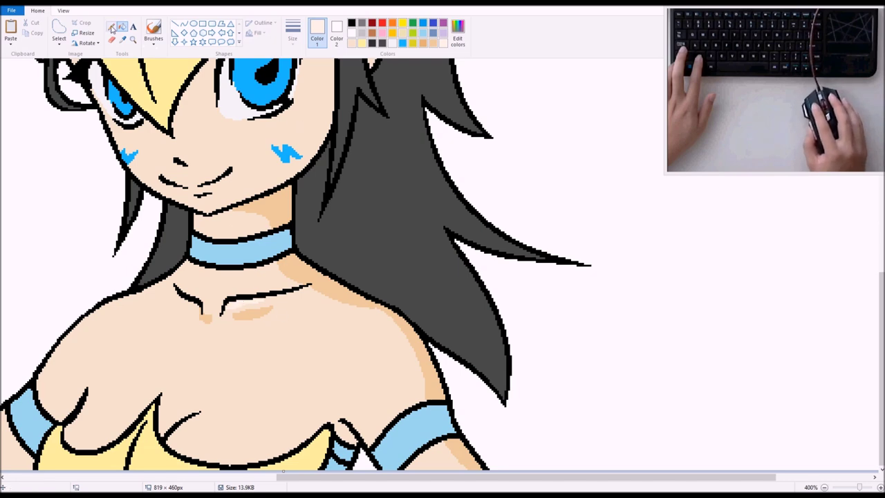
click(111, 26)
scroll(163, 118, up, 3)
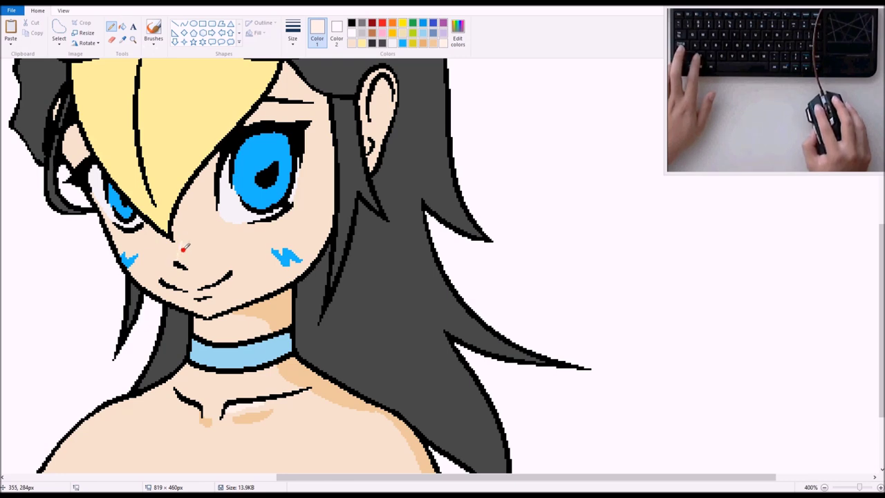
click(122, 26)
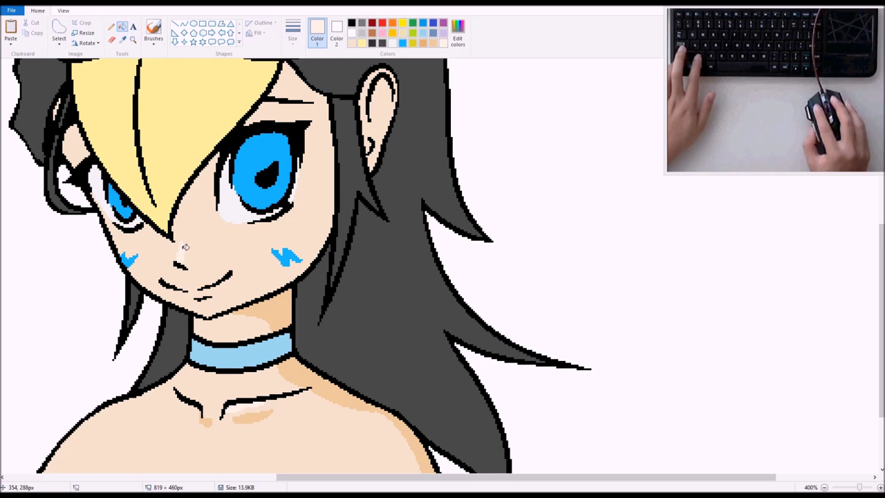
click(112, 26)
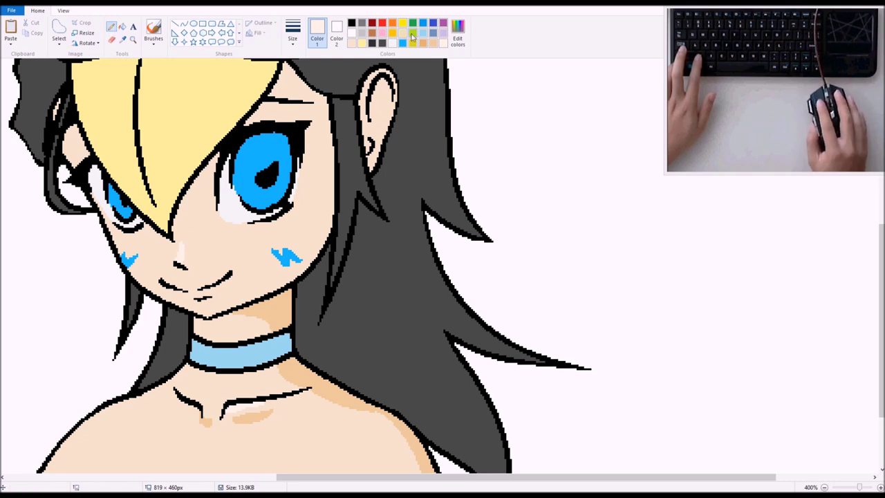
click(122, 40)
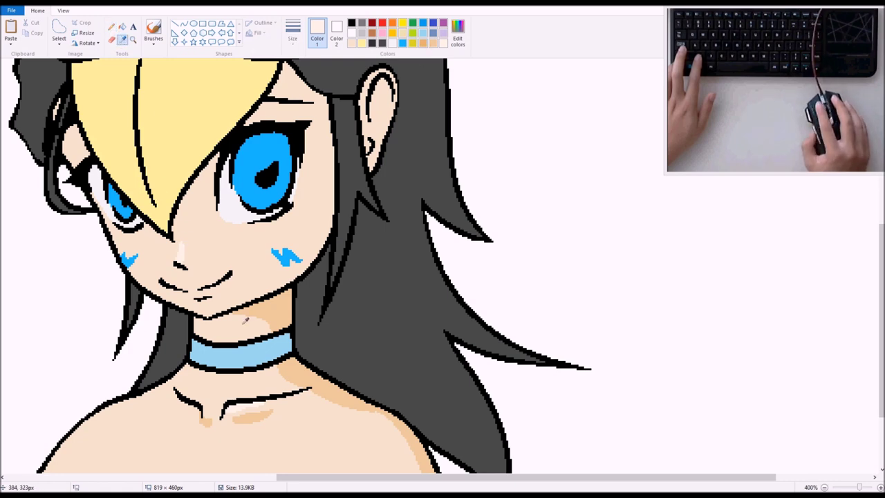
click(276, 318)
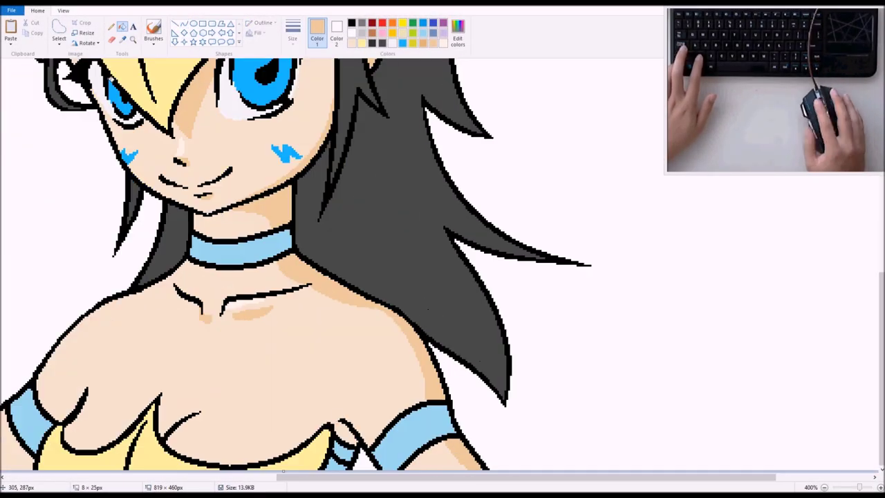
Step: Add light-blue highlights to the headdress, pick light grey and select the whole picture
scroll(246, 390, left, 5)
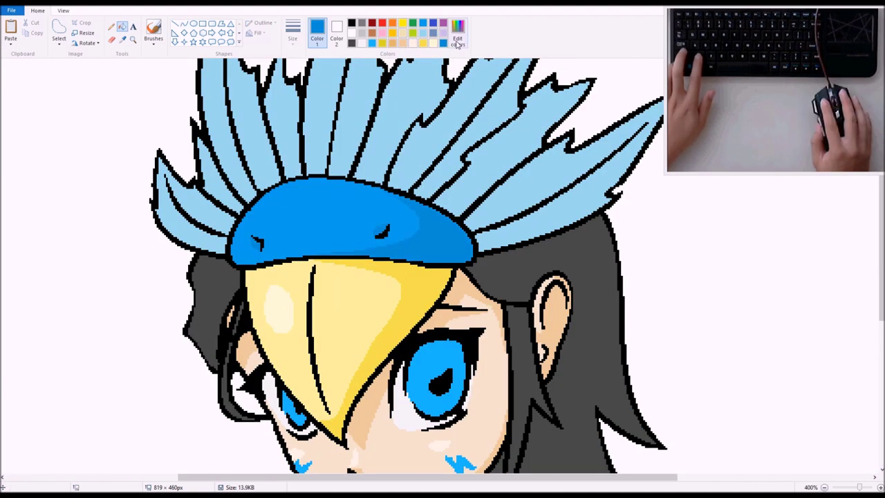
click(457, 40)
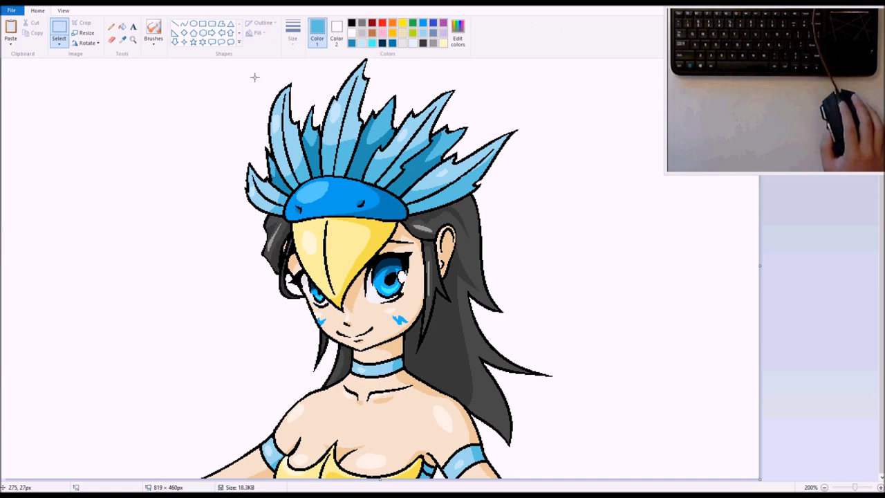
click(362, 34)
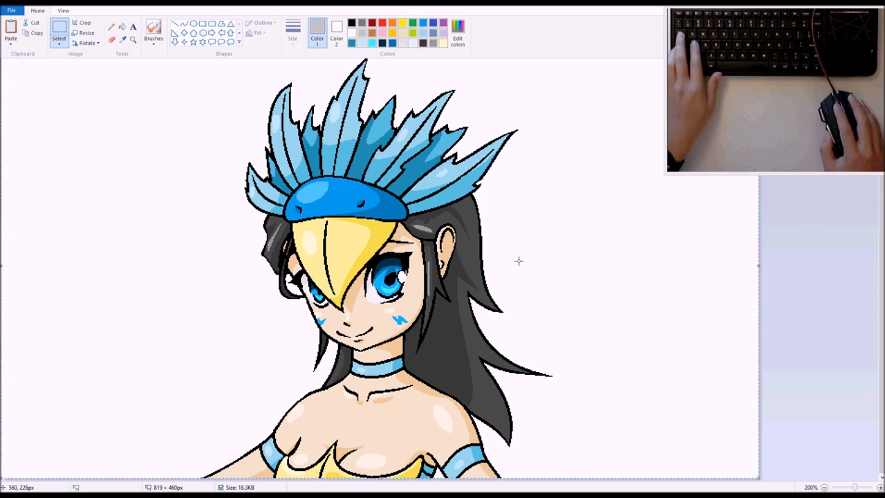
key(ctrl+a)
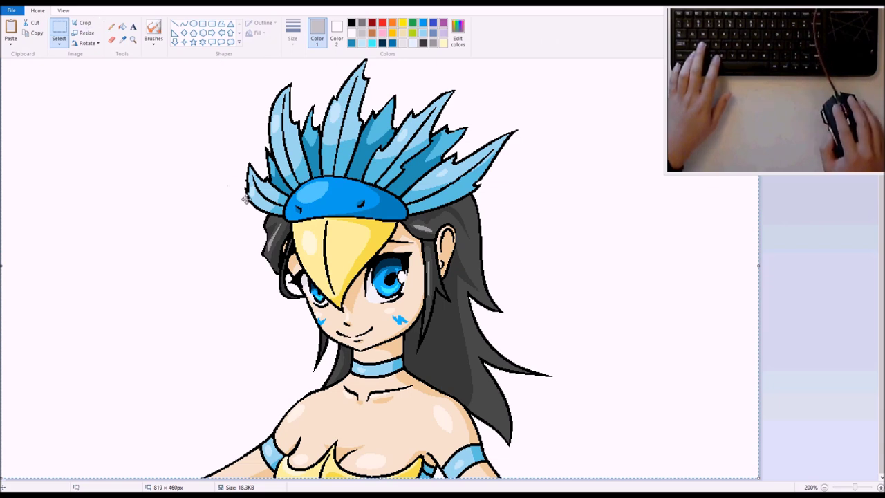
Step: Convert the image to a black-and-white silhouette, then set Image Properties back to Color
key(ctrl+e)
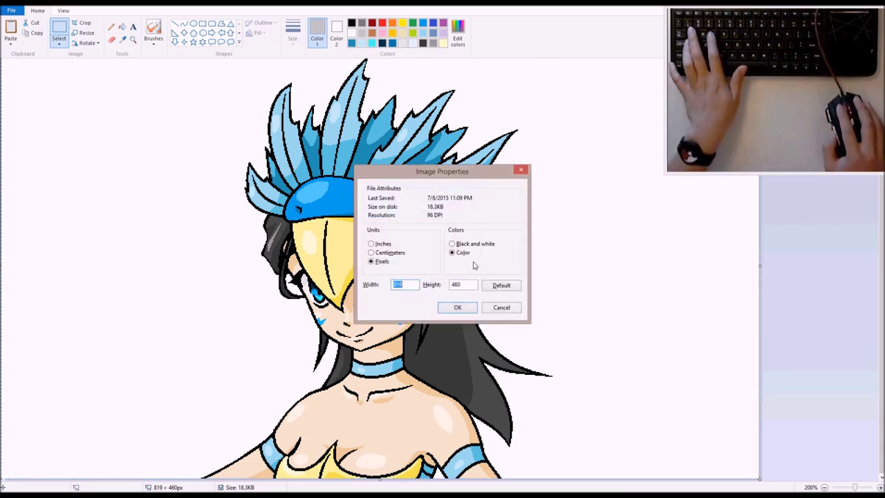
click(453, 245)
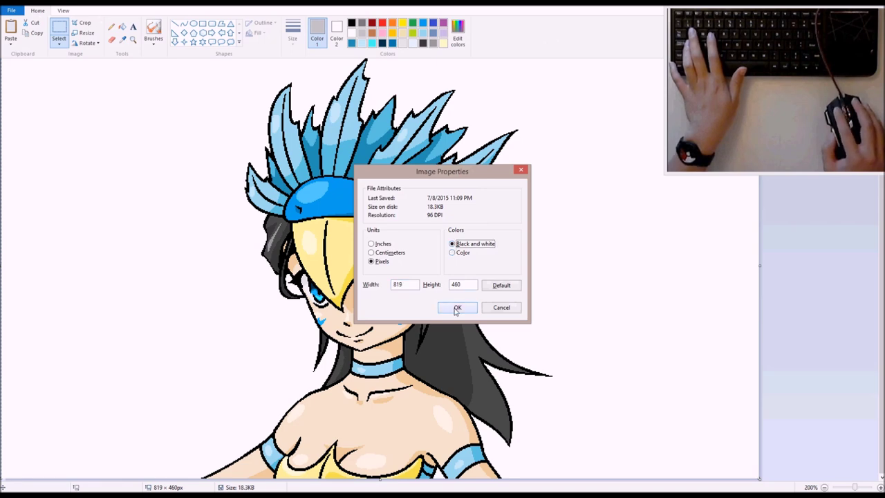
click(456, 308)
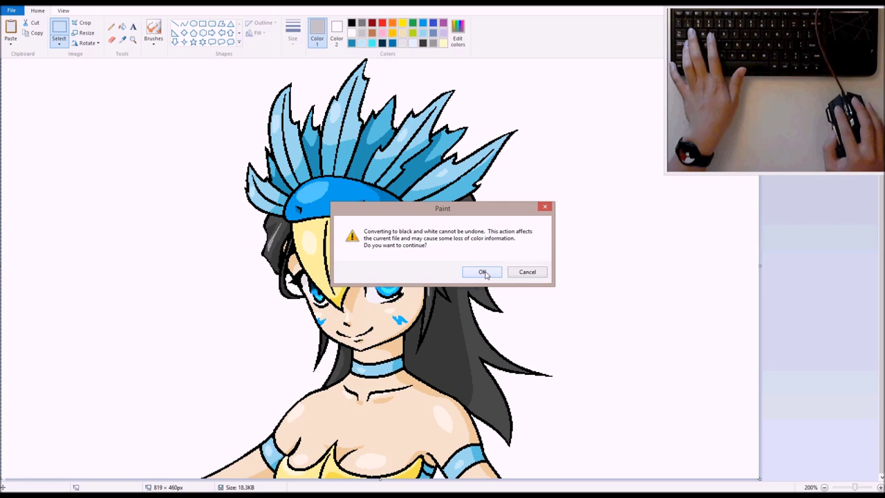
click(482, 271)
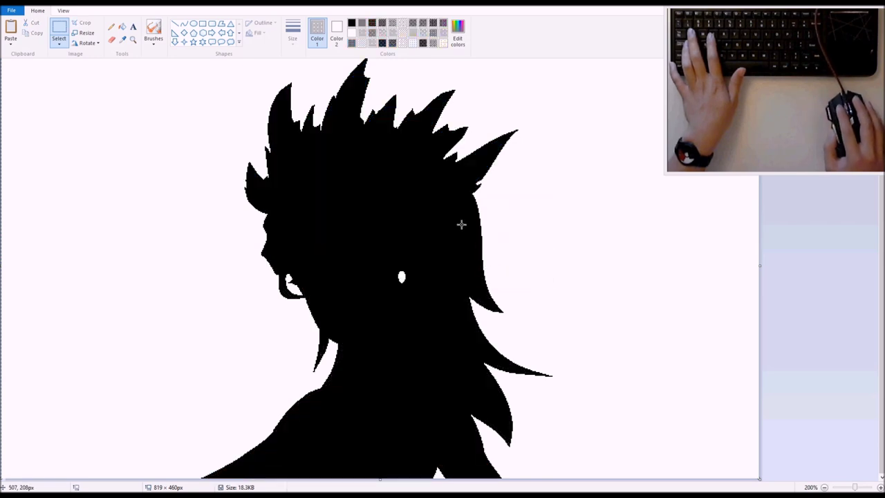
click(122, 26)
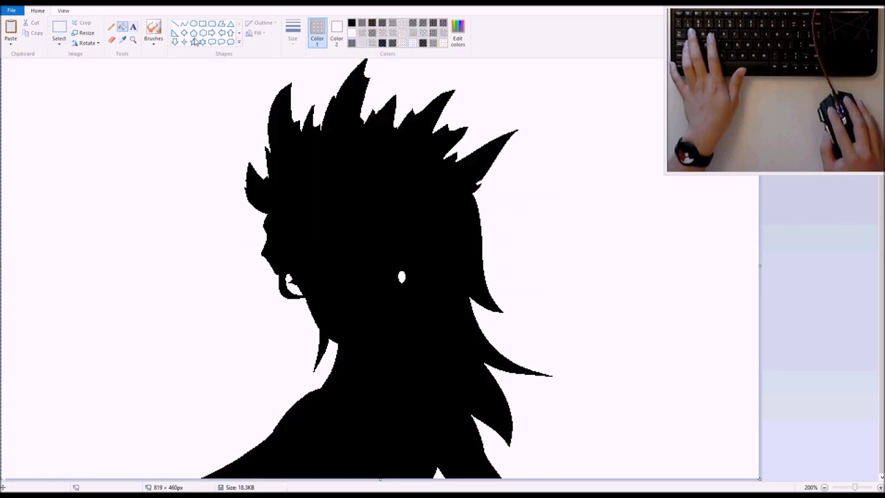
key(ctrl+e)
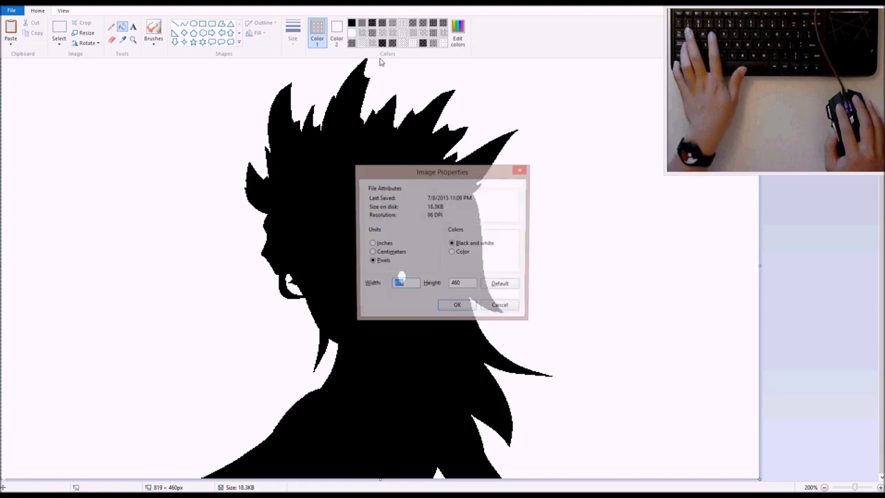
click(460, 253)
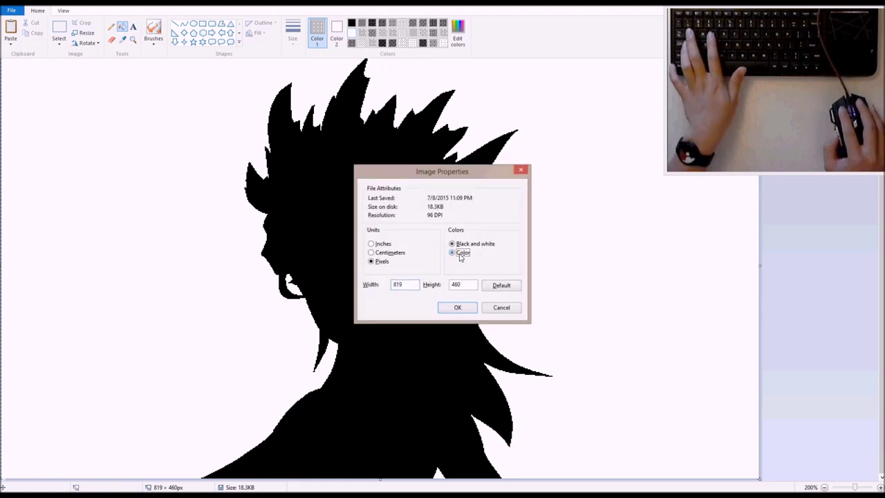
click(455, 308)
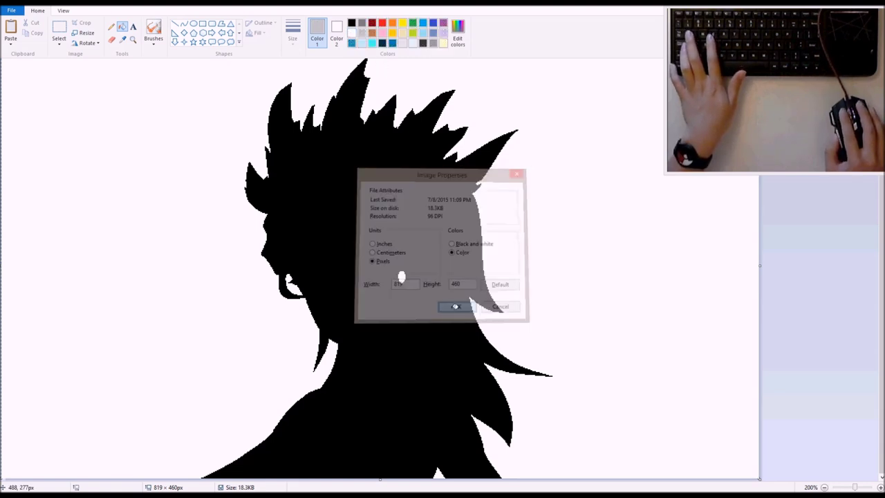
Step: Fill the background light grey, the silhouette medium grey, and the white face patch grey
click(351, 22)
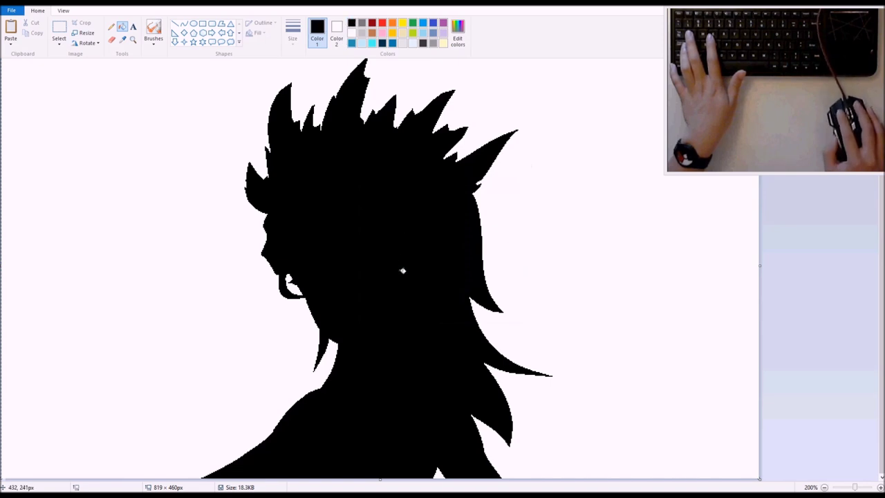
click(362, 33)
click(194, 123)
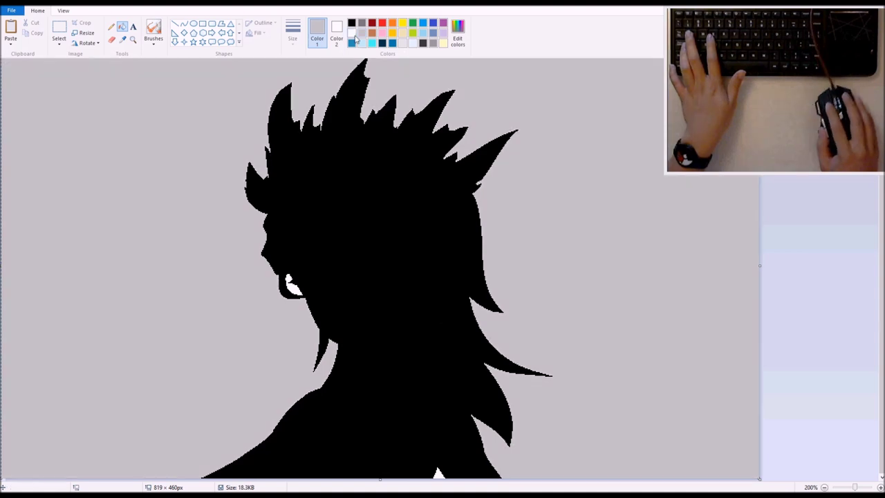
click(433, 43)
click(360, 219)
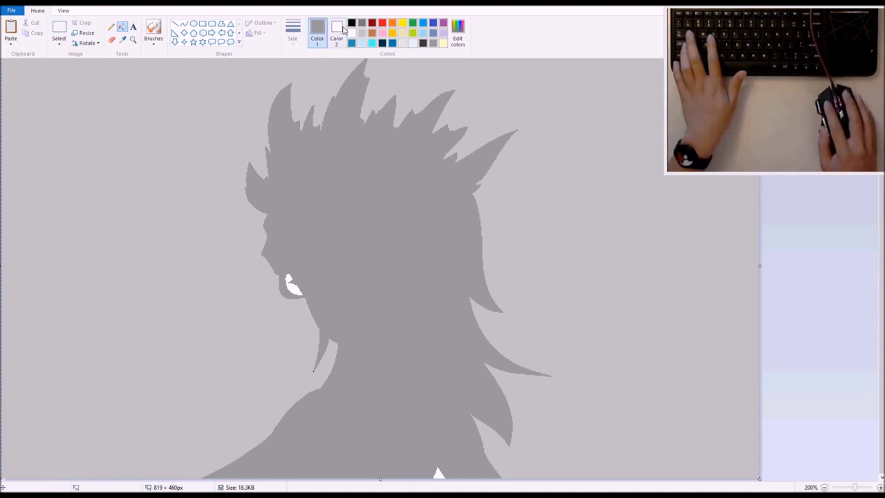
click(125, 40)
click(146, 112)
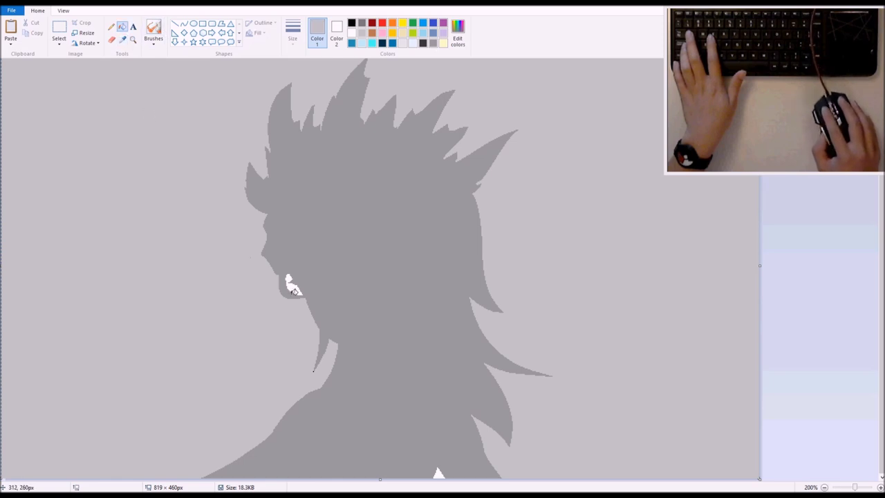
click(294, 286)
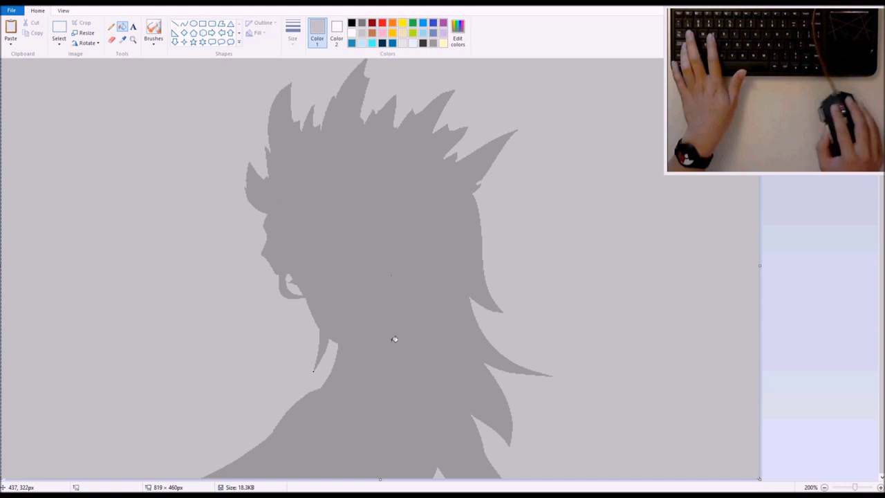
Step: Paste the coloured character up-left of the grey silhouette so it reads as a drop shadow
key(ctrl+v)
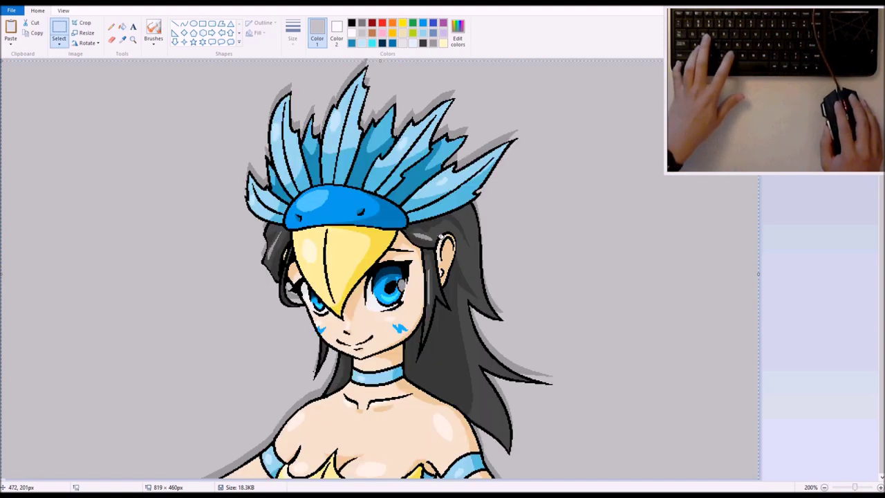
drag(437, 226, 427, 220)
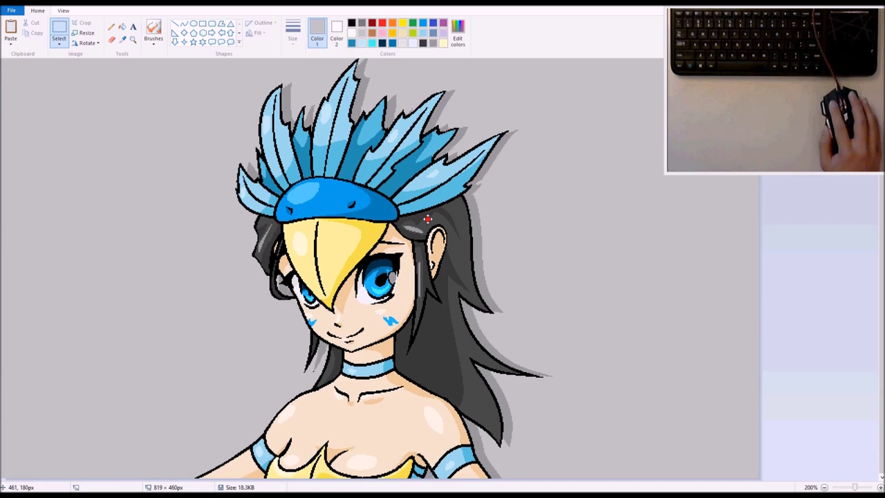
drag(427, 219, 429, 217)
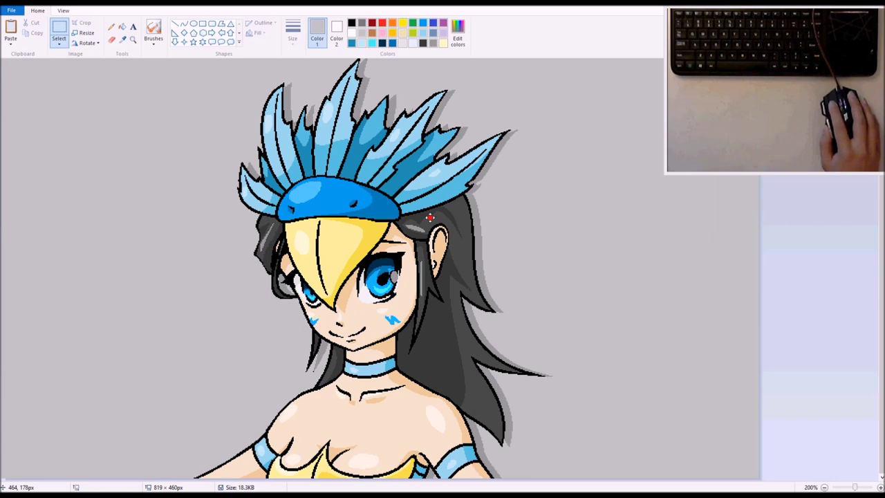
drag(430, 217, 415, 218)
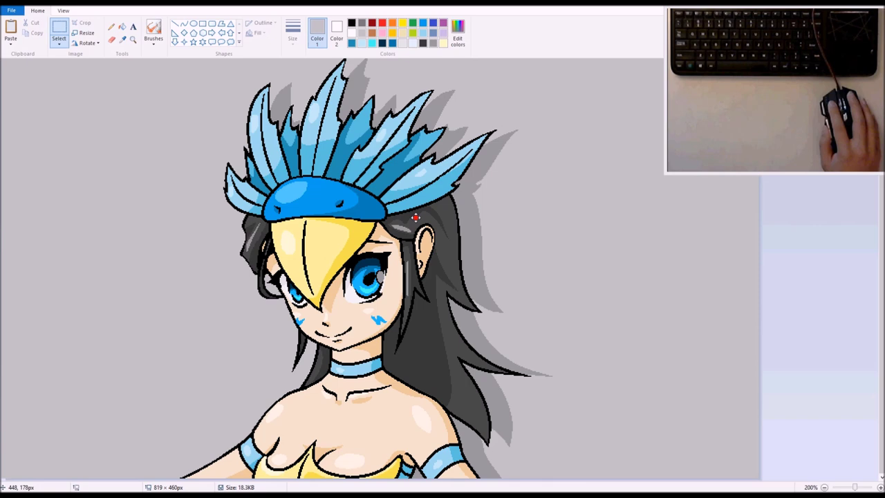
drag(415, 217, 416, 217)
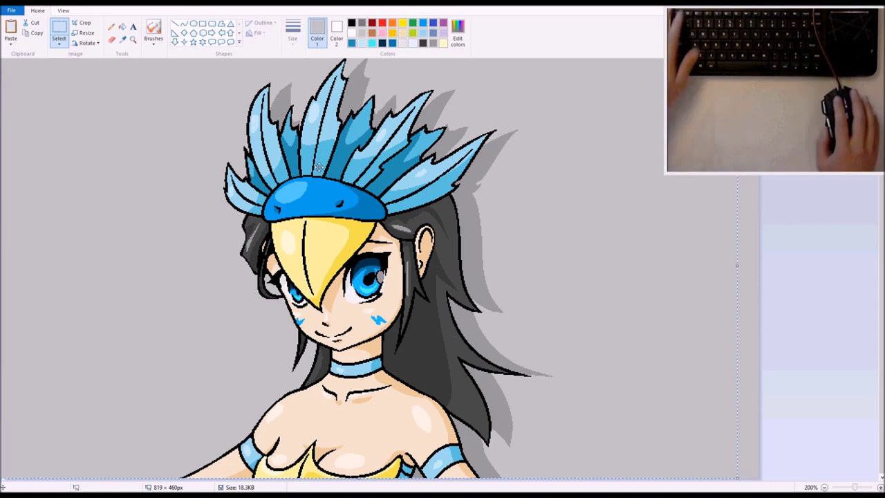
key(Escape)
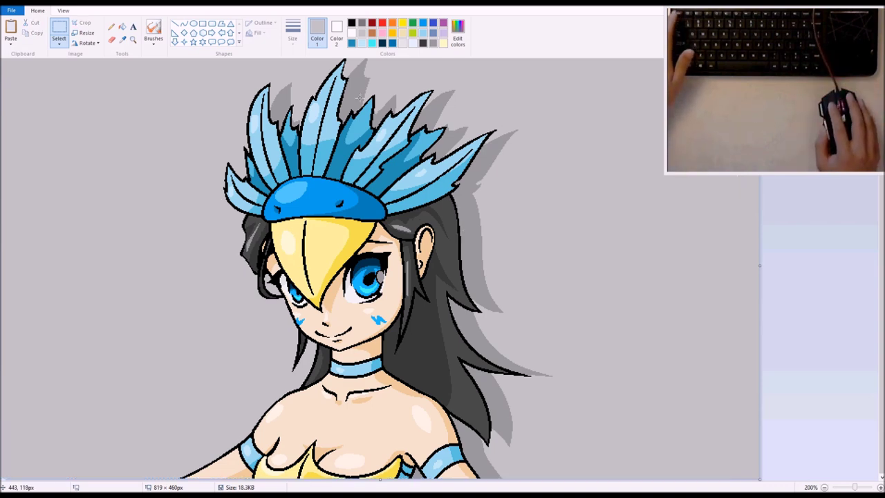
Step: Make white the active colour with the Fill tool to restore the eye highlight
click(337, 31)
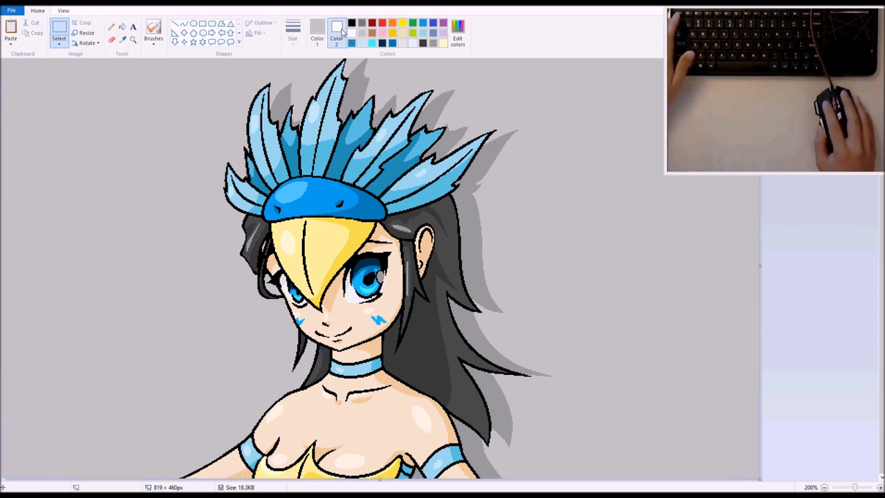
click(122, 28)
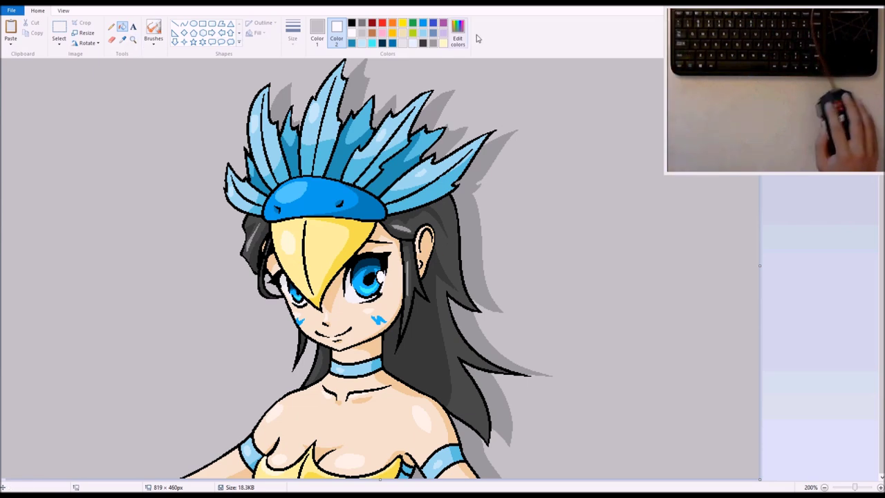
click(57, 45)
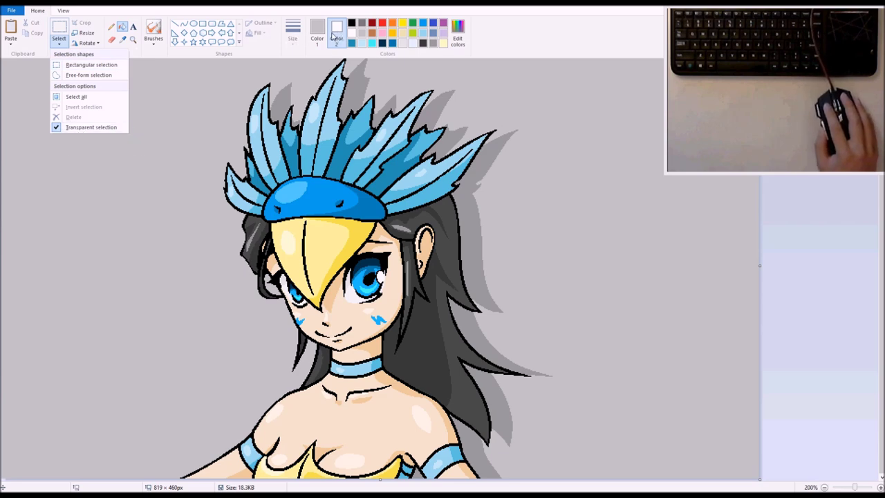
click(521, 33)
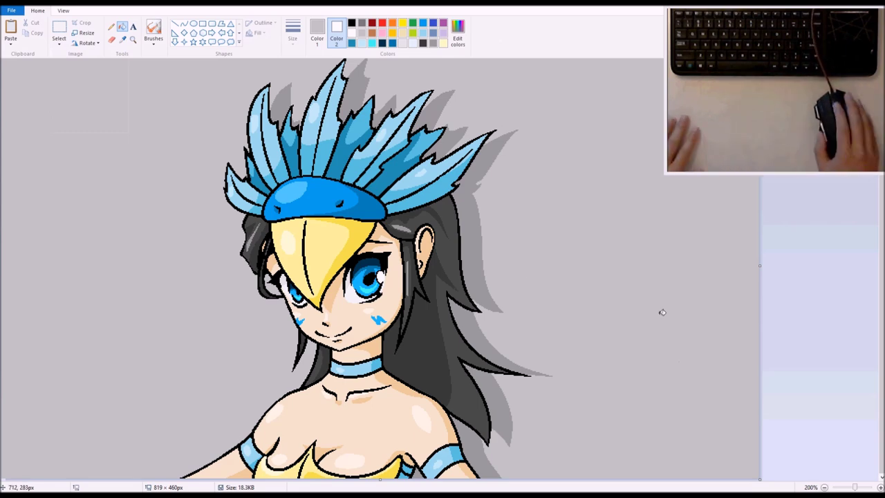
scroll(661, 310, up, 1)
scroll(658, 307, down, 1)
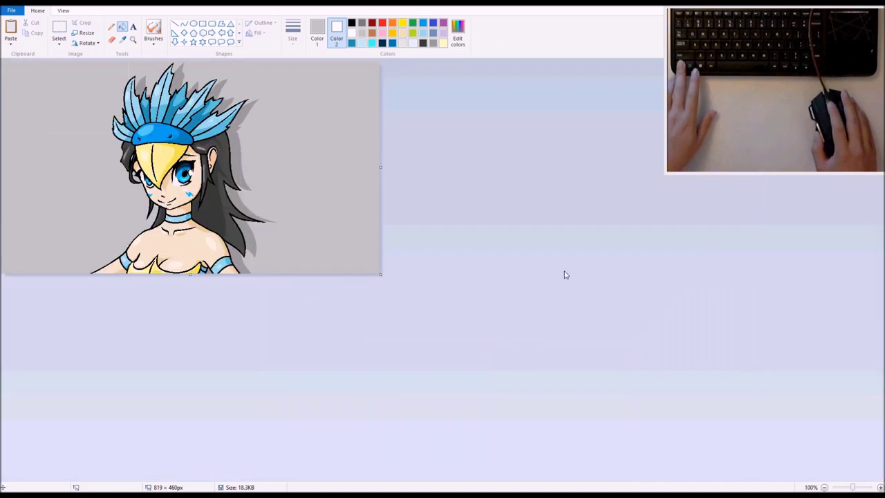
ctrl+scroll(565, 275, down, 1)
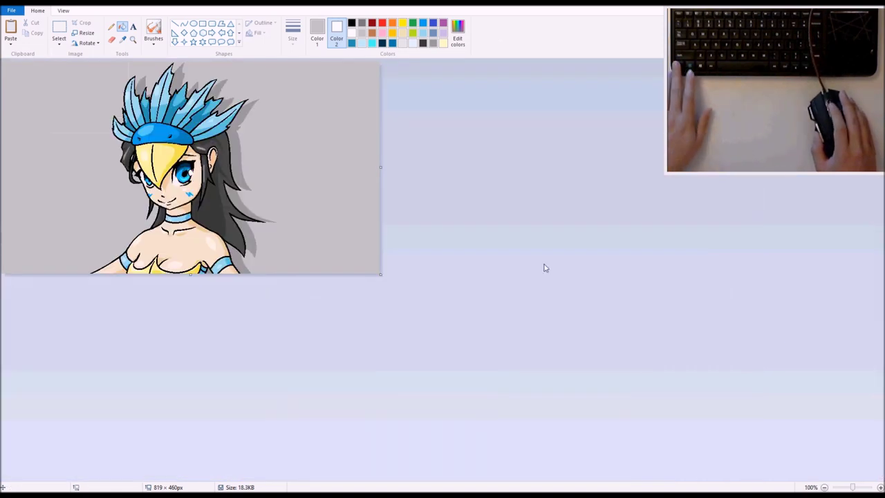
ctrl+scroll(543, 265, up, 1)
scroll(546, 262, down, 1)
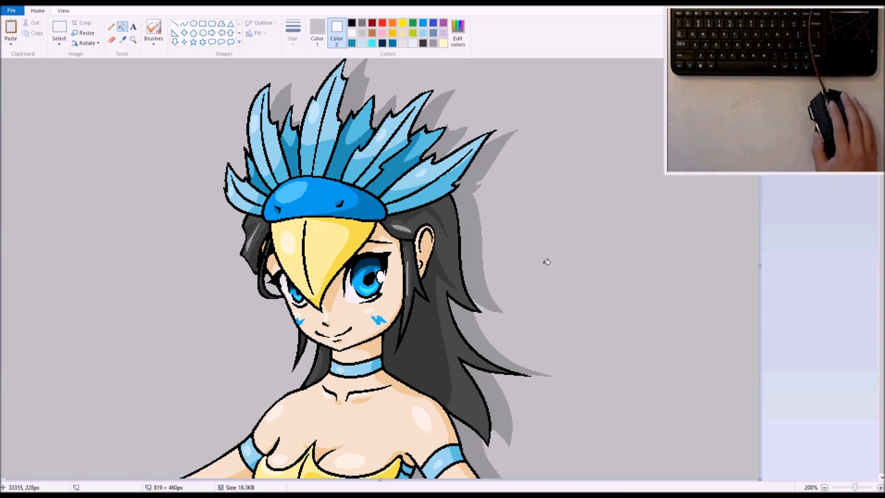